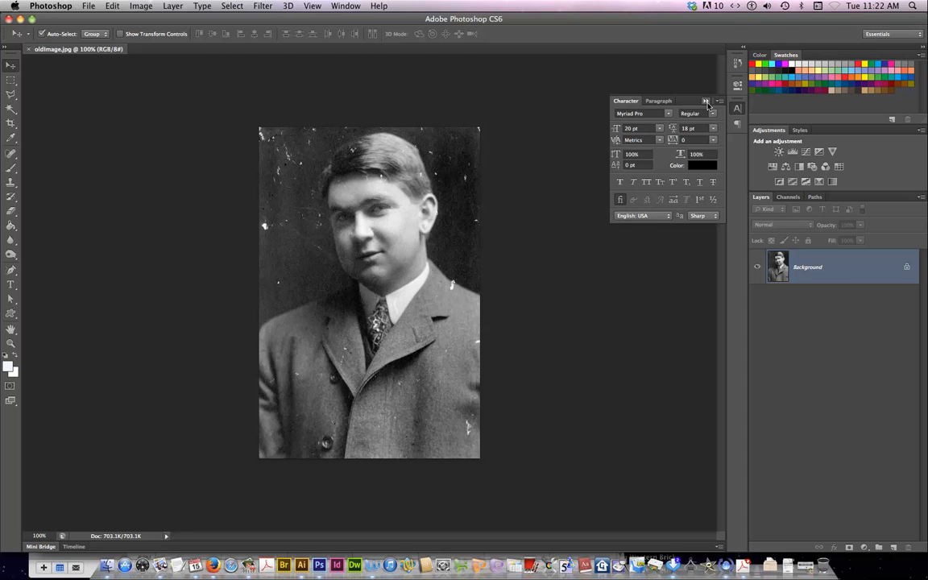
Duplicate the Background layer of the old portrait and switch to full screen mode with the menu bar
{"action": "left_click", "coordinate": [705, 101]}
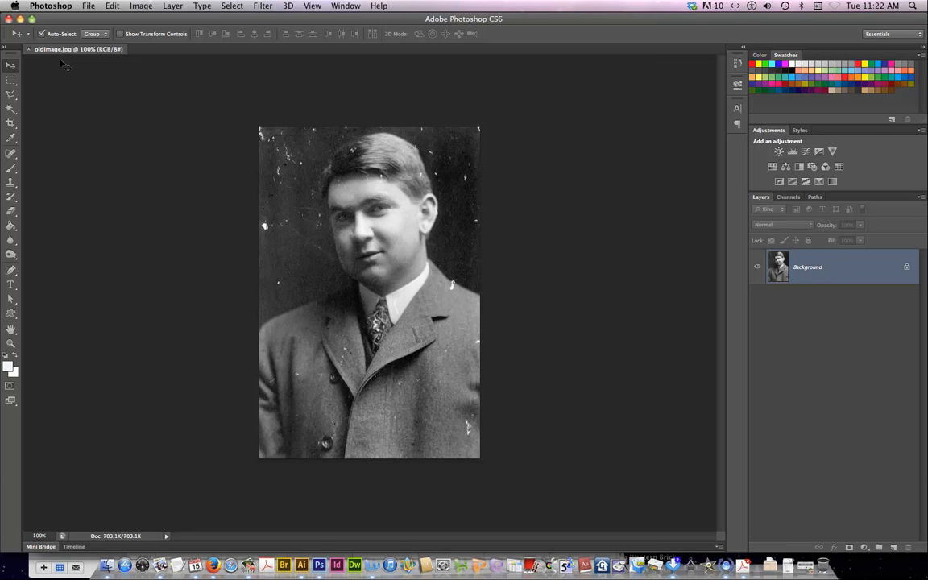
{"action": "key", "text": "super+j"}
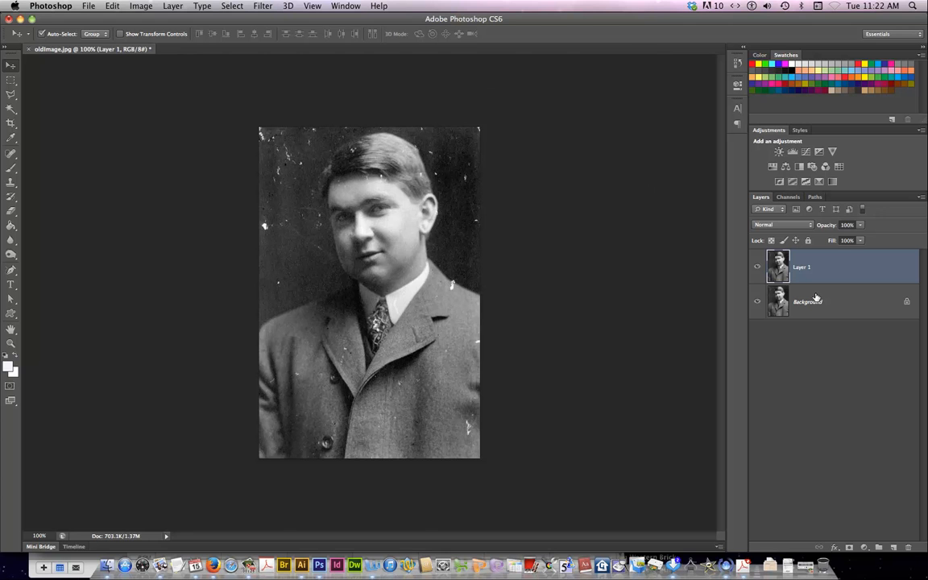
{"action": "key", "text": "f"}
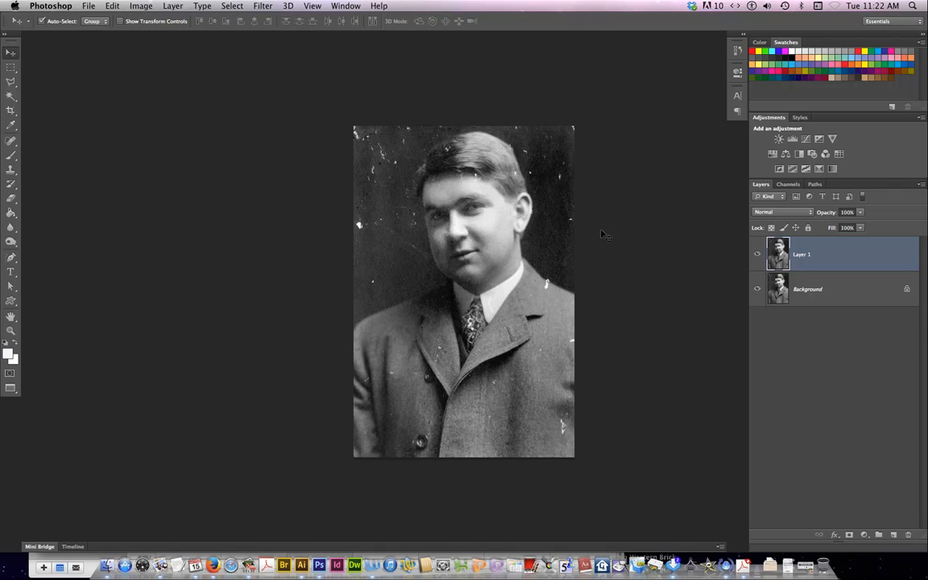
Extend the canvas with the Crop tool on a white background, leaving a margin and room for a second portrait beside the original
{"action": "key", "text": "c"}
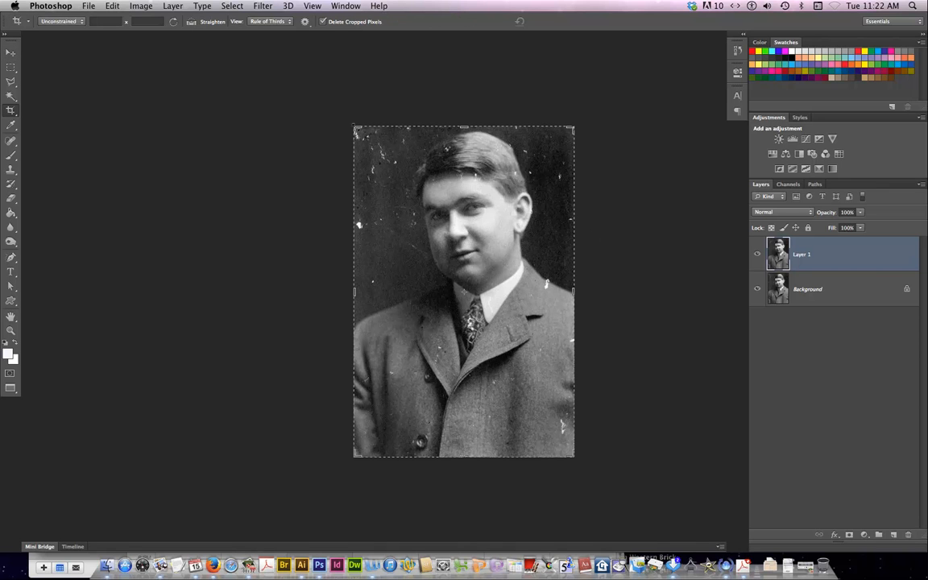
{"action": "key", "text": "d"}
{"action": "left_click_drag", "start_coordinate": [356, 129], "coordinate": [345, 121]}
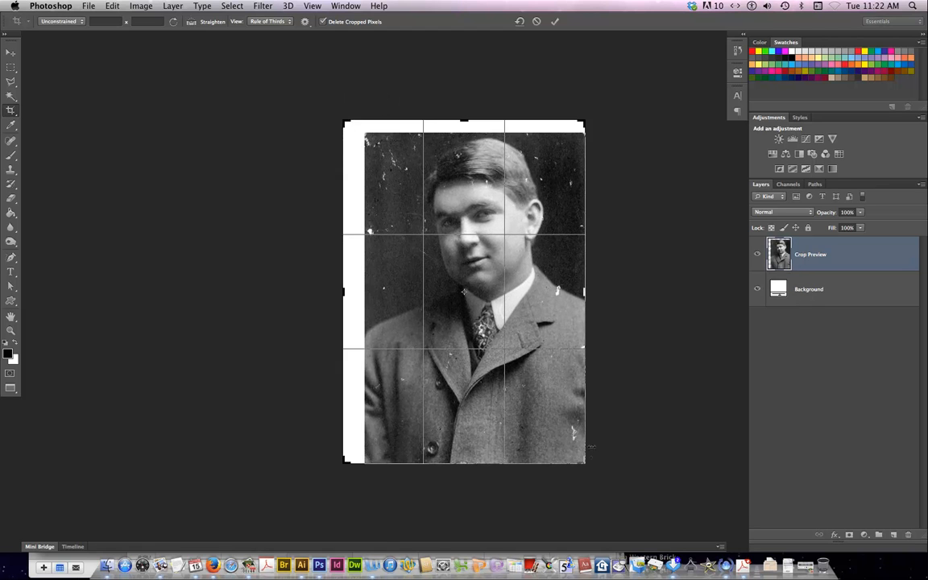
{"action": "left_click_drag", "start_coordinate": [582, 461], "coordinate": [718, 477]}
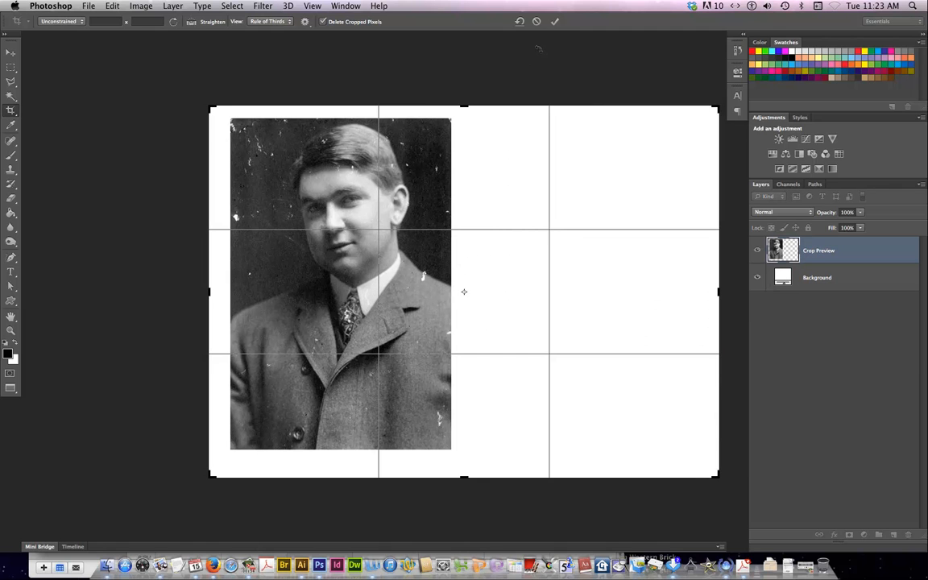
{"action": "key", "text": "Return"}
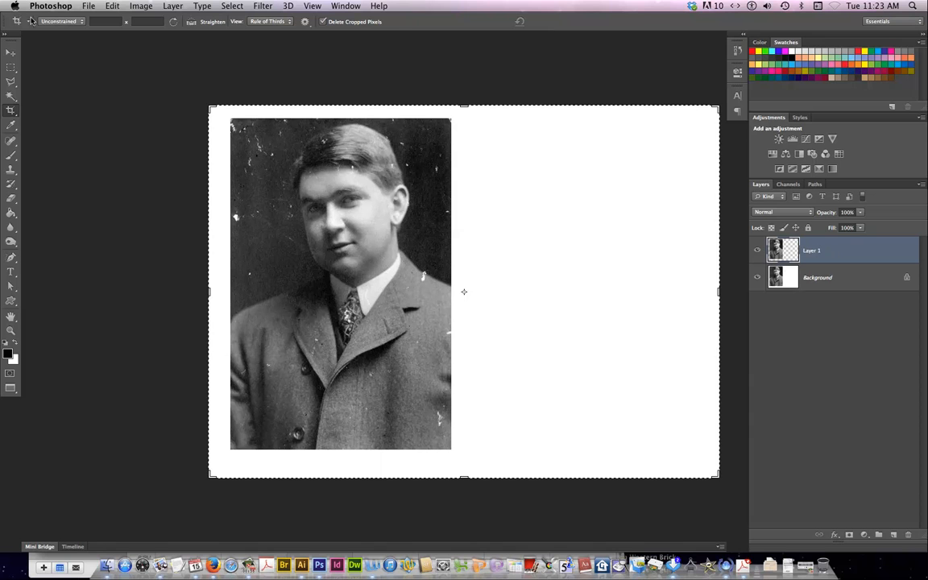
Move the Layer 1 copy horizontally into the empty canvas area, aligned beside the original portrait
{"action": "left_click", "coordinate": [8, 53]}
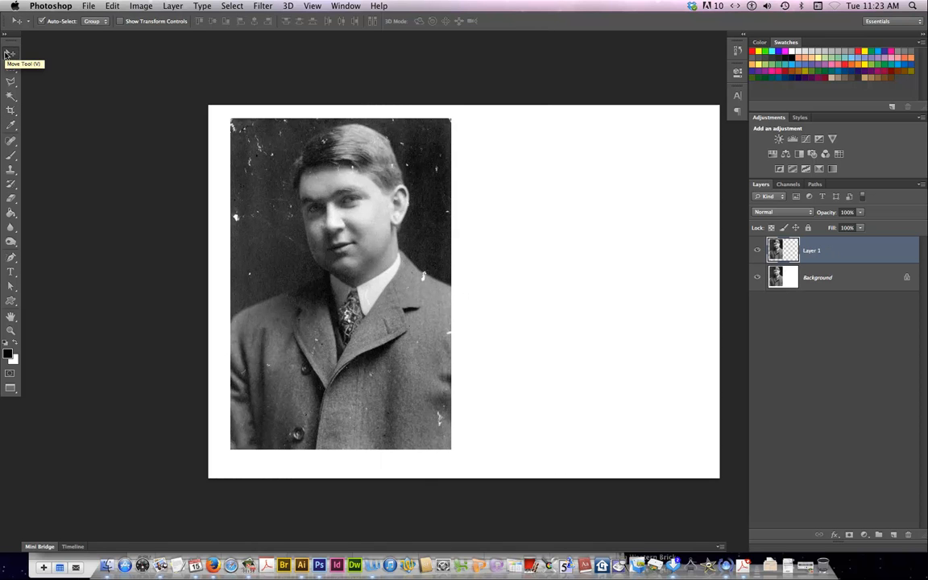
{"action": "left_click_drag", "start_coordinate": [316, 316], "coordinate": [548, 319]}
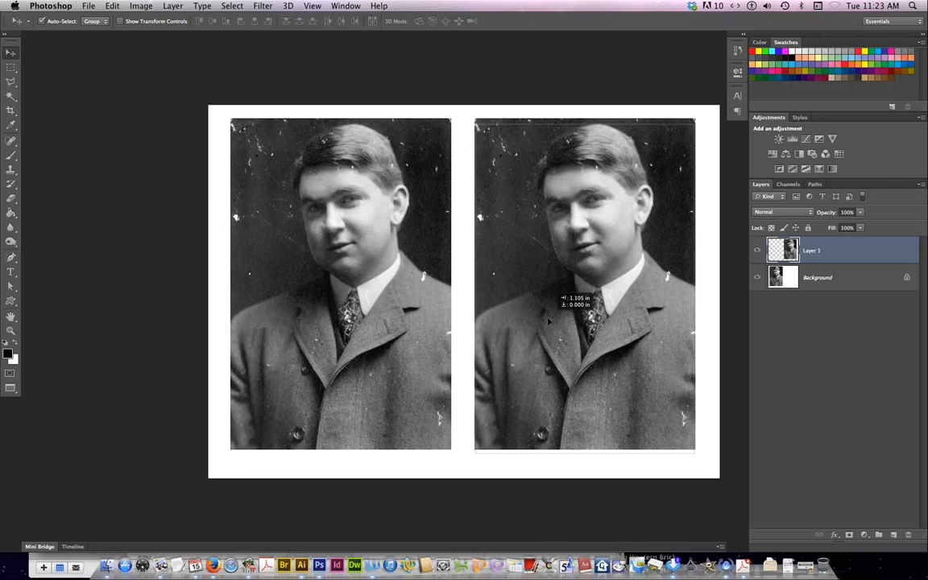
{"action": "left_click_drag", "start_coordinate": [548, 319], "coordinate": [548, 320]}
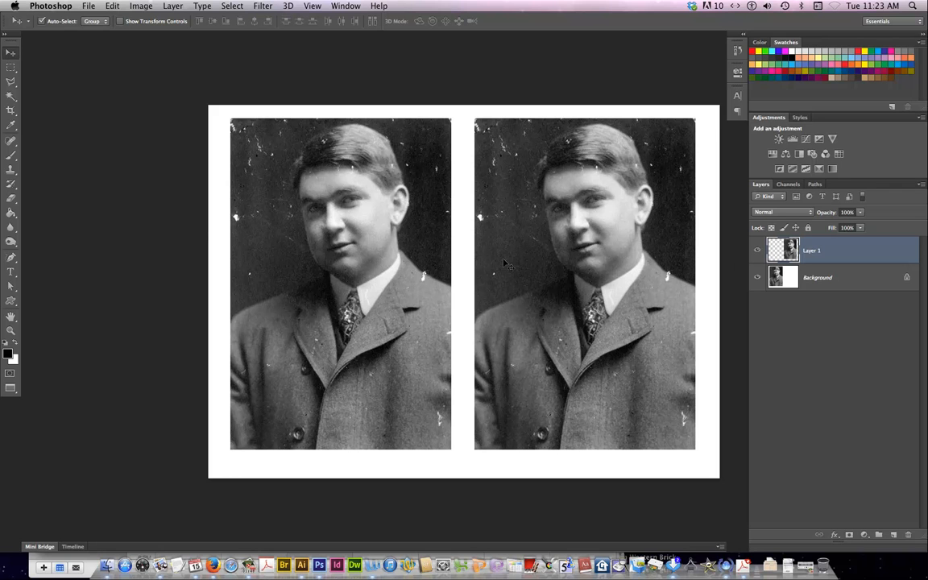
Choose the Spot Healing Brush Tool for the copied portrait and reset it to its default settings
{"action": "scroll", "coordinate": [560, 251], "scroll_direction": "right", "scroll_amount": 3}
{"action": "scroll", "coordinate": [560, 251], "scroll_direction": "right", "scroll_amount": 1}
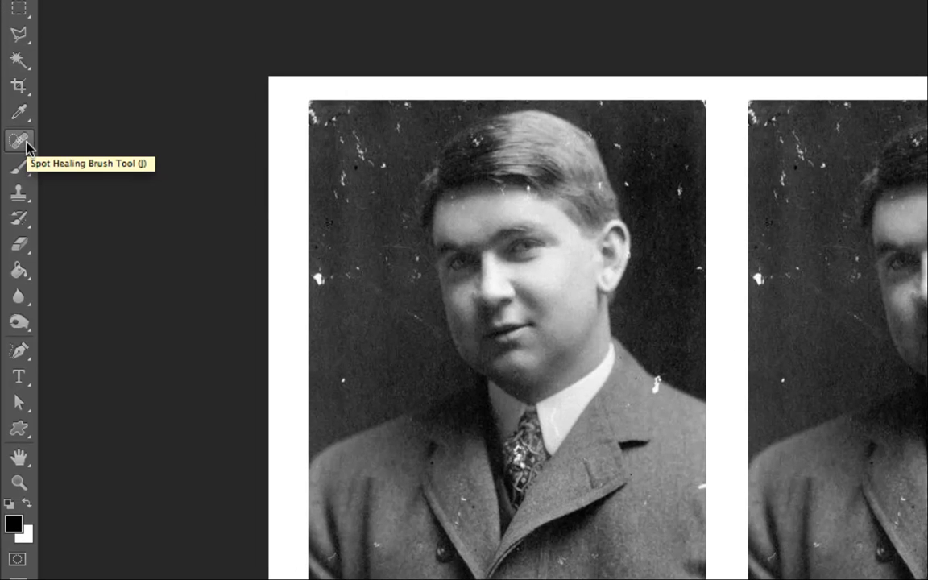
{"action": "left_click", "coordinate": [19, 142]}
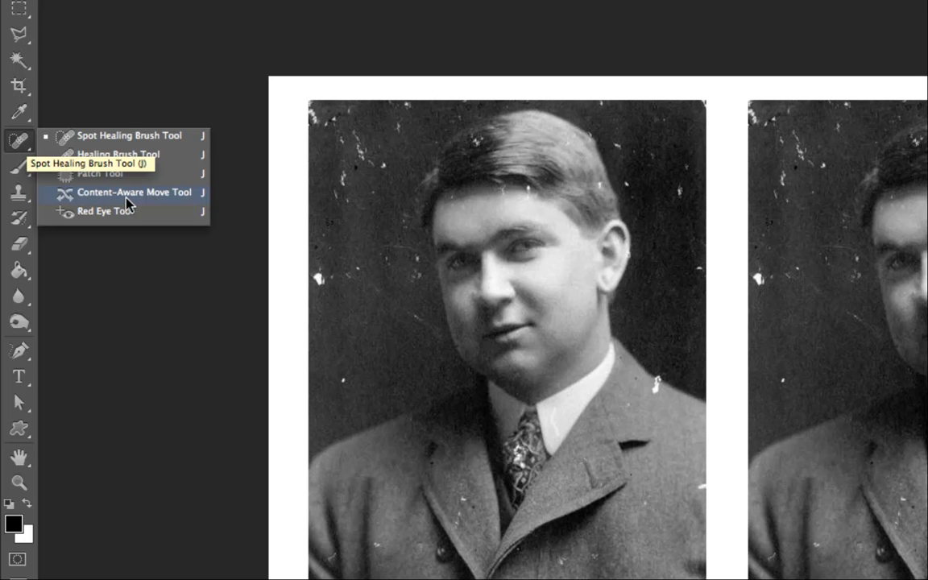
{"action": "left_click", "coordinate": [127, 133]}
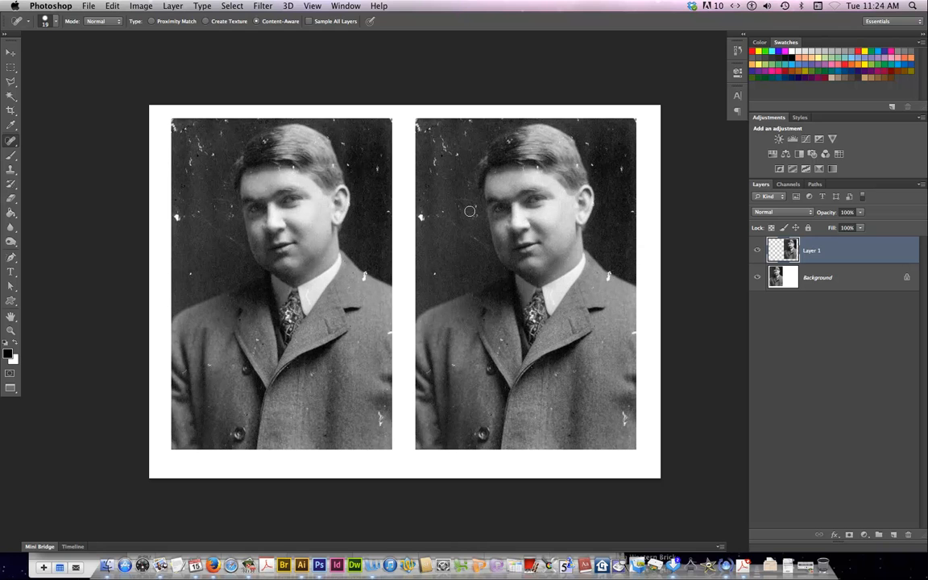
{"action": "key", "text": "super+plus"}
{"action": "key", "text": "super+plus"}
{"action": "key", "text": "super+plus"}
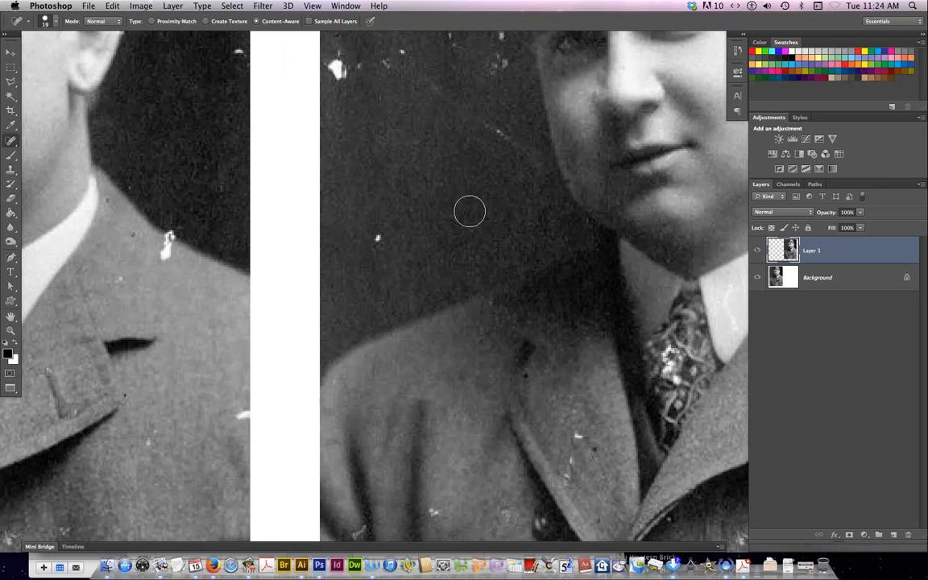
{"action": "left_click_drag", "start_coordinate": [442, 130], "coordinate": [425, 288]}
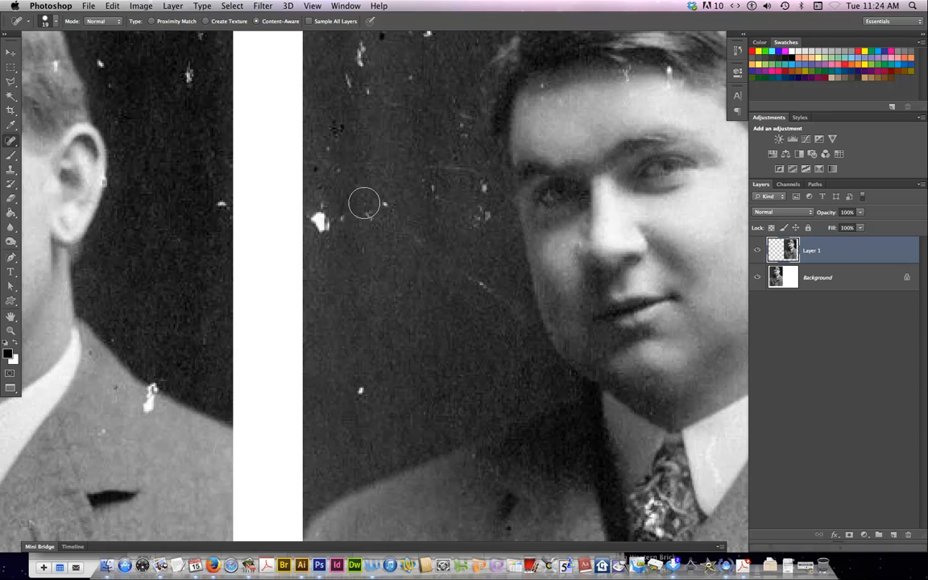
{"action": "right_click", "coordinate": [20, 24]}
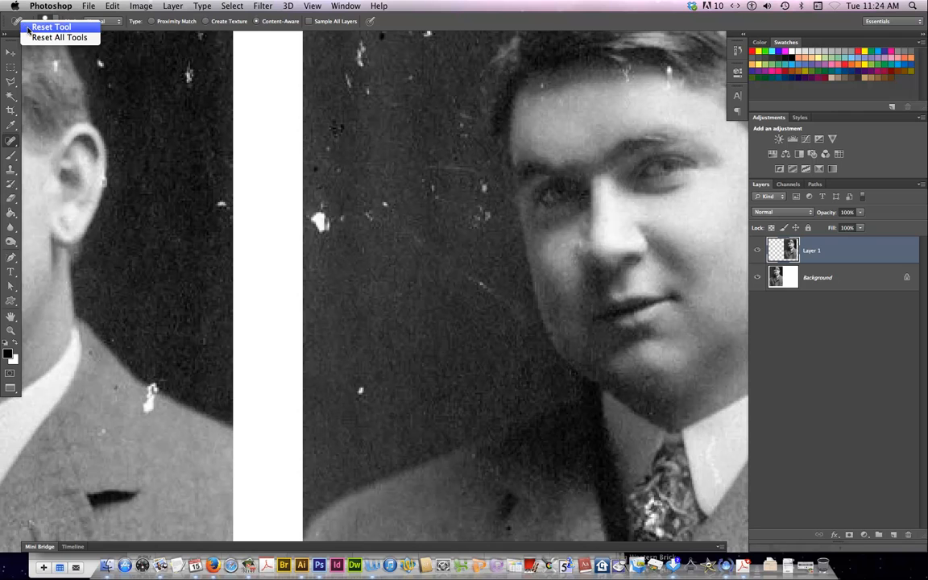
{"action": "left_click", "coordinate": [28, 27]}
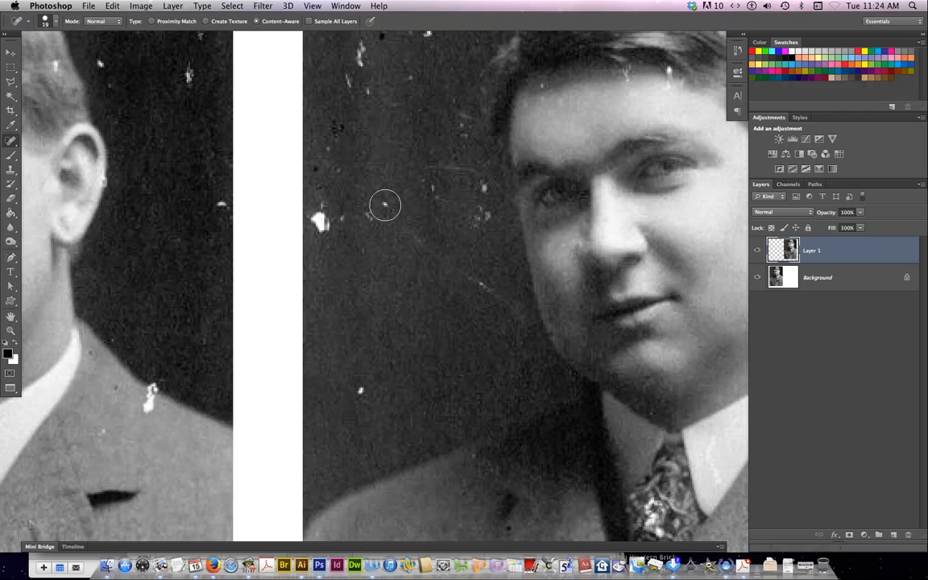
Heal the white specks and the large white spot along the copied portrait's left backdrop, level with the eyes
{"action": "left_click", "coordinate": [384, 204]}
{"action": "left_click", "coordinate": [371, 211]}
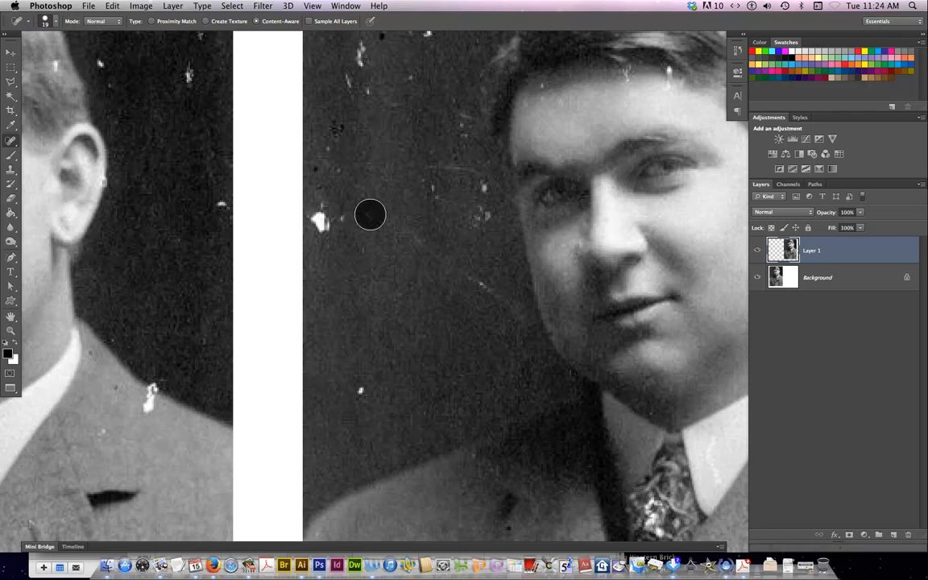
{"action": "left_click", "coordinate": [319, 222]}
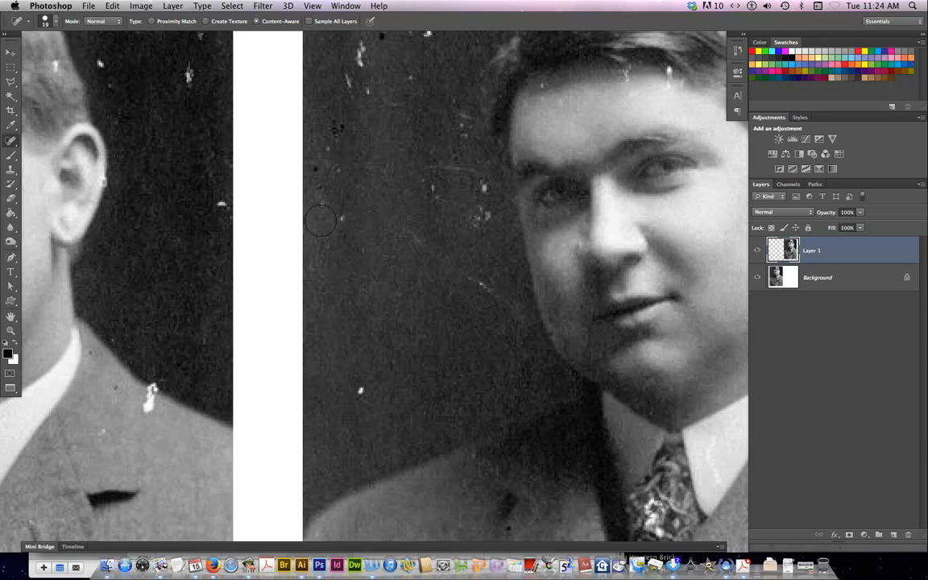
{"action": "left_click", "coordinate": [321, 203]}
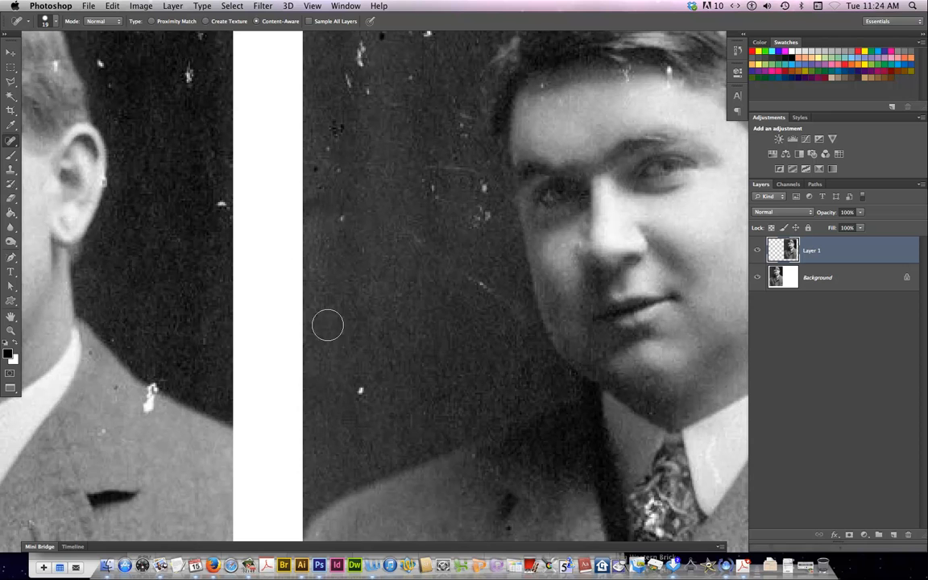
Heal the damaged upper-left corner of the copied portrait and the white scratches running diagonally below it
{"action": "scroll", "coordinate": [347, 242], "scroll_direction": "up", "scroll_amount": 10}
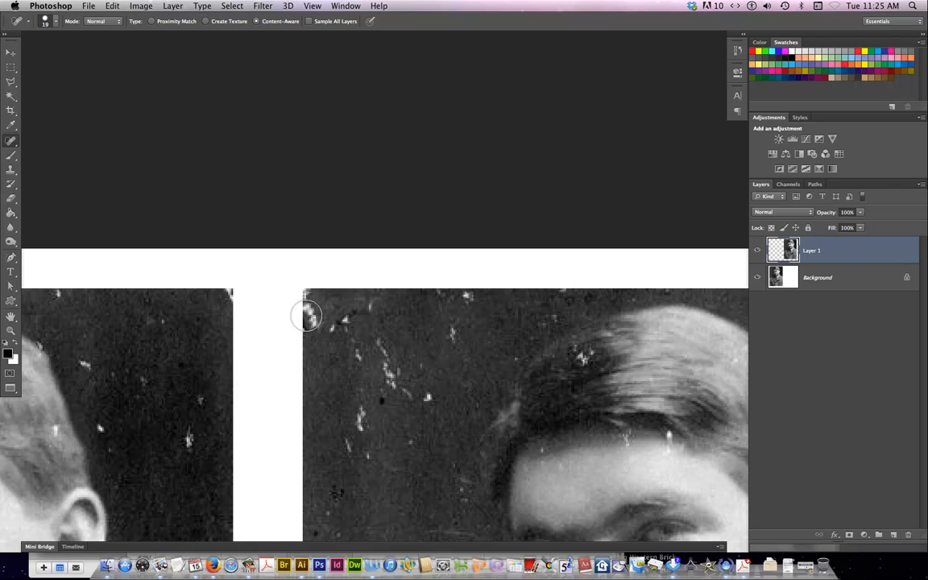
{"action": "left_click", "coordinate": [305, 315]}
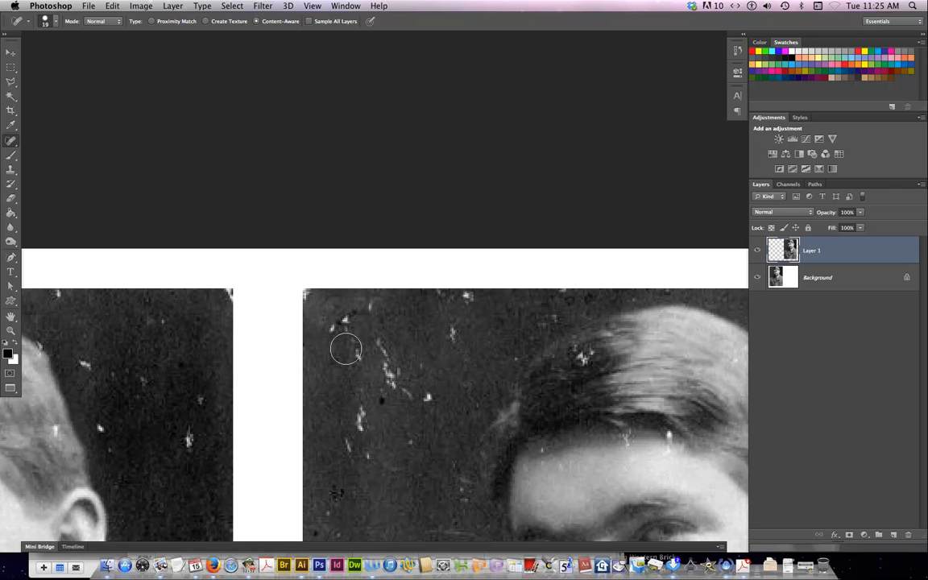
{"action": "left_click", "coordinate": [305, 298]}
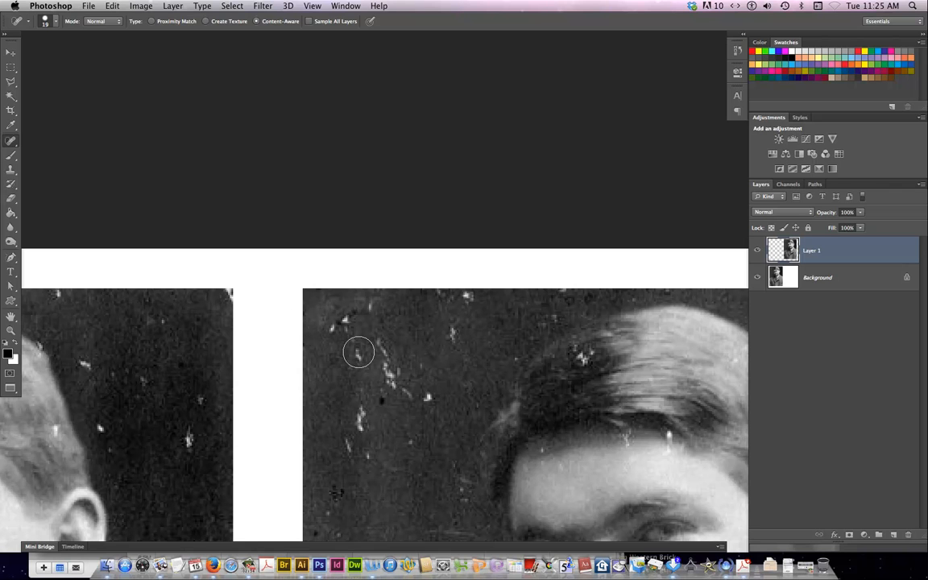
{"action": "mouse_move", "coordinate": [352, 316]}
{"action": "left_mouse_down"}
{"action": "mouse_move", "coordinate": [334, 325]}
{"action": "mouse_move", "coordinate": [389, 374]}
{"action": "mouse_move", "coordinate": [439, 389]}
{"action": "left_mouse_up"}
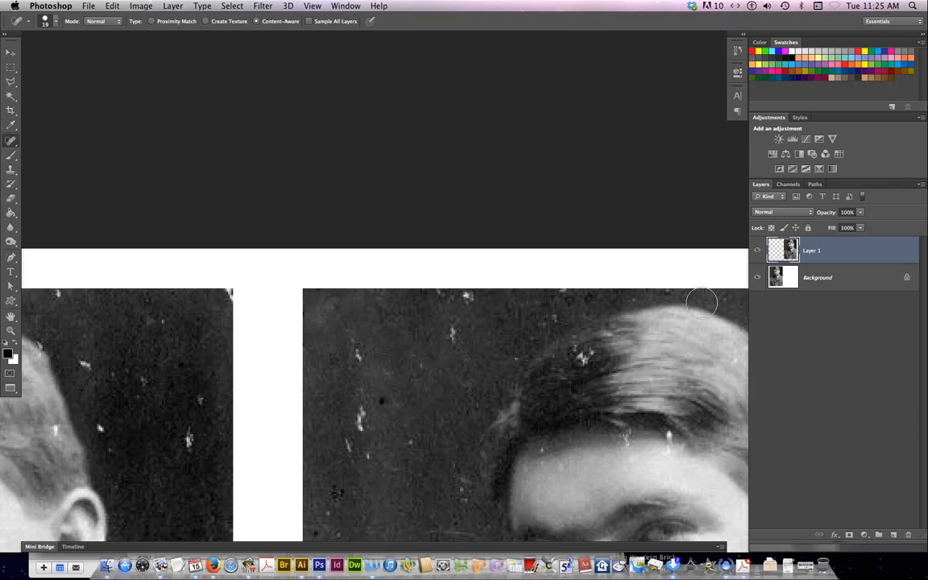
Hide the Background layer and heal the remaining spots and scratches in the copy's backdrop, left of the hair and forehead
{"action": "left_click", "coordinate": [757, 277]}
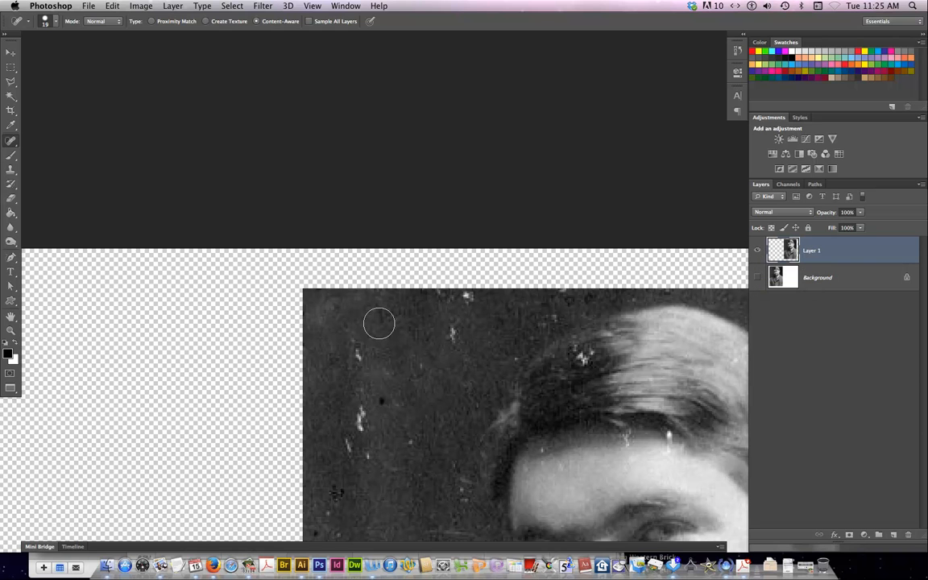
{"action": "scroll", "coordinate": [430, 359], "scroll_direction": "down", "scroll_amount": 5}
{"action": "scroll", "coordinate": [458, 358], "scroll_direction": "right", "scroll_amount": 5}
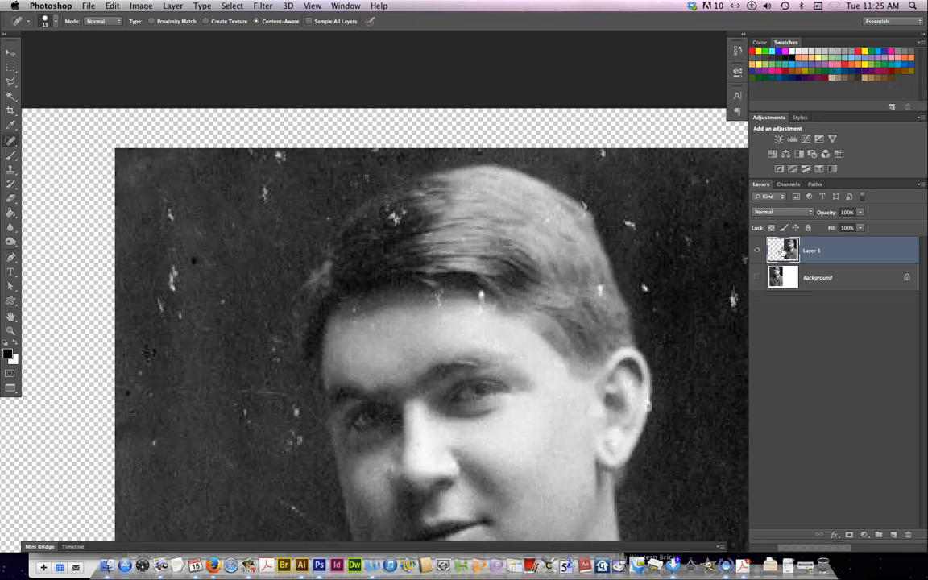
{"action": "left_click", "coordinate": [165, 206]}
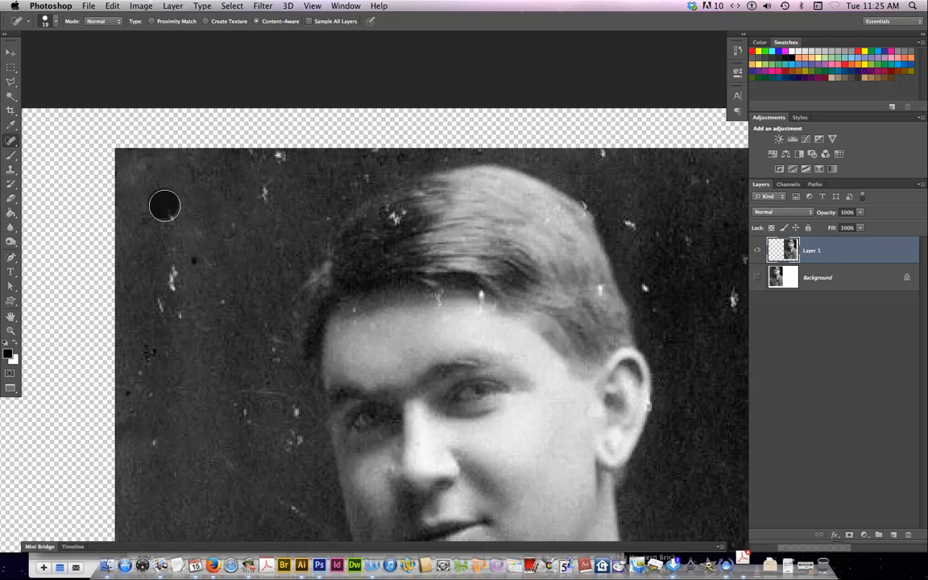
{"action": "mouse_move", "coordinate": [191, 256]}
{"action": "left_mouse_down"}
{"action": "mouse_move", "coordinate": [166, 301]}
{"action": "mouse_move", "coordinate": [178, 314]}
{"action": "left_mouse_up"}
{"action": "left_click_drag", "start_coordinate": [247, 287], "coordinate": [247, 378]}
{"action": "left_click_drag", "start_coordinate": [247, 419], "coordinate": [150, 342]}
{"action": "left_click_drag", "start_coordinate": [139, 364], "coordinate": [146, 395]}
{"action": "left_click_drag", "start_coordinate": [150, 411], "coordinate": [149, 435]}
{"action": "left_click_drag", "start_coordinate": [255, 411], "coordinate": [269, 369]}
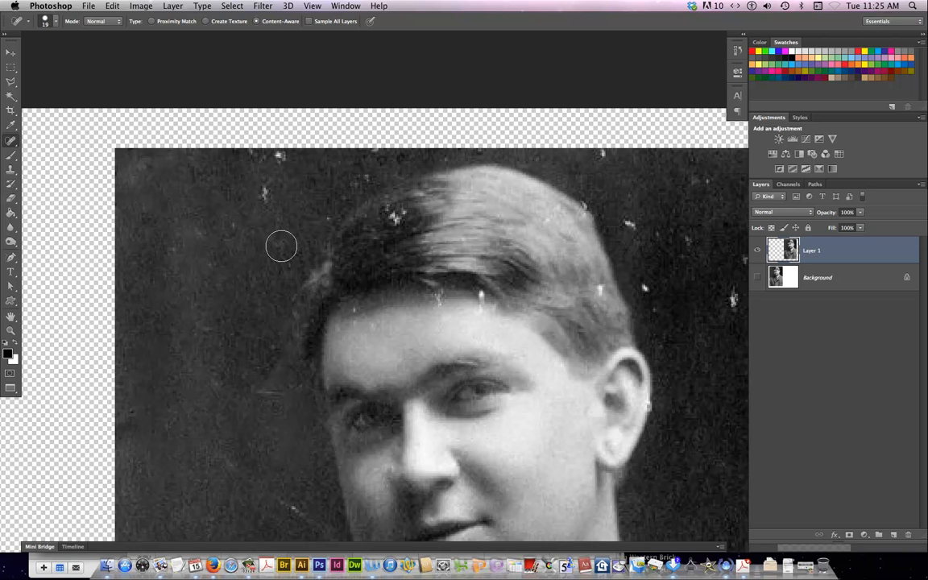
{"action": "left_click_drag", "start_coordinate": [267, 197], "coordinate": [265, 195]}
{"action": "left_click_drag", "start_coordinate": [242, 216], "coordinate": [287, 163]}
Try to heal the white mark at the forehead hairline with the size 19 brush
{"action": "scroll", "coordinate": [401, 216], "scroll_direction": "down", "scroll_amount": 5}
{"action": "left_click_drag", "start_coordinate": [451, 161], "coordinate": [435, 158]}
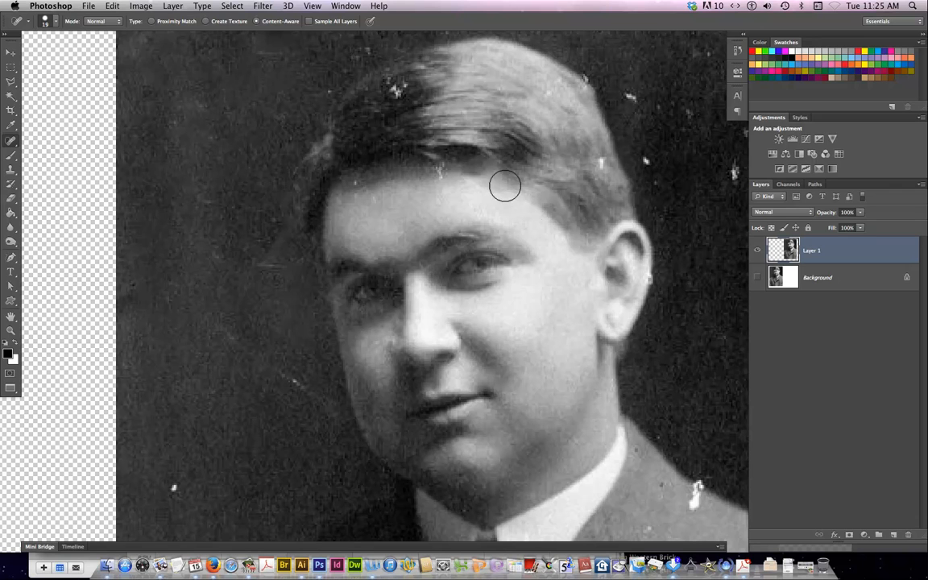
{"action": "key", "text": "super+z"}
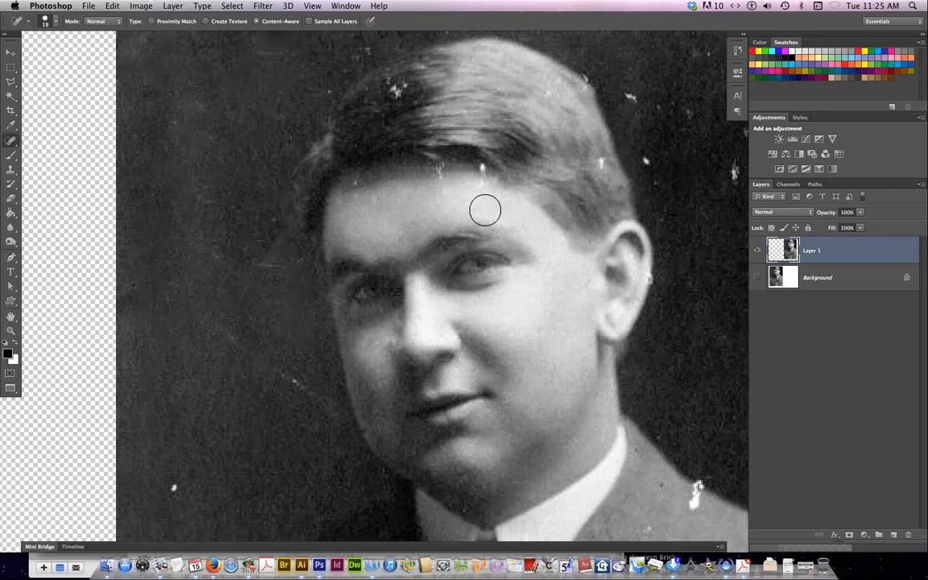
Reduce the healing brush size to 8 and try it on the white mark at the forehead hairline
{"action": "key", "text": "bracketleft"}
{"action": "key", "text": "bracketleft"}
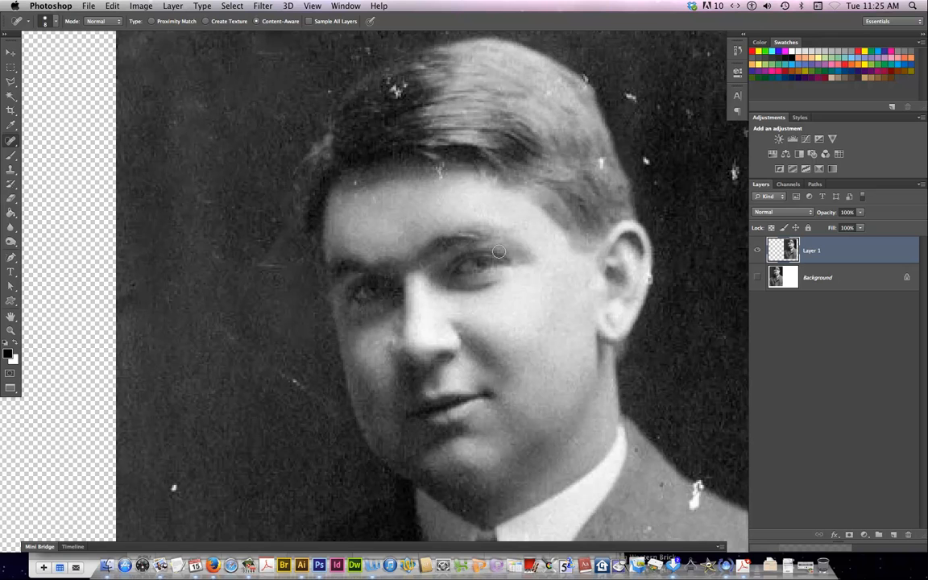
{"action": "left_click", "coordinate": [475, 181]}
Heal the white specks in the backdrop between the hair and the portrait's right edge, enlarging the brush to 10
{"action": "scroll", "coordinate": [678, 173], "scroll_direction": "right", "scroll_amount": 3}
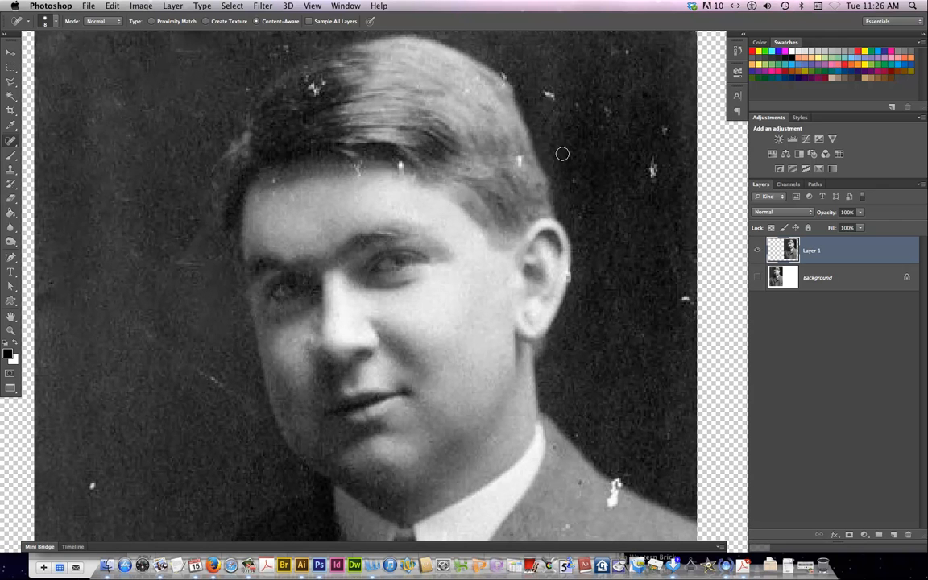
{"action": "left_click", "coordinate": [548, 93]}
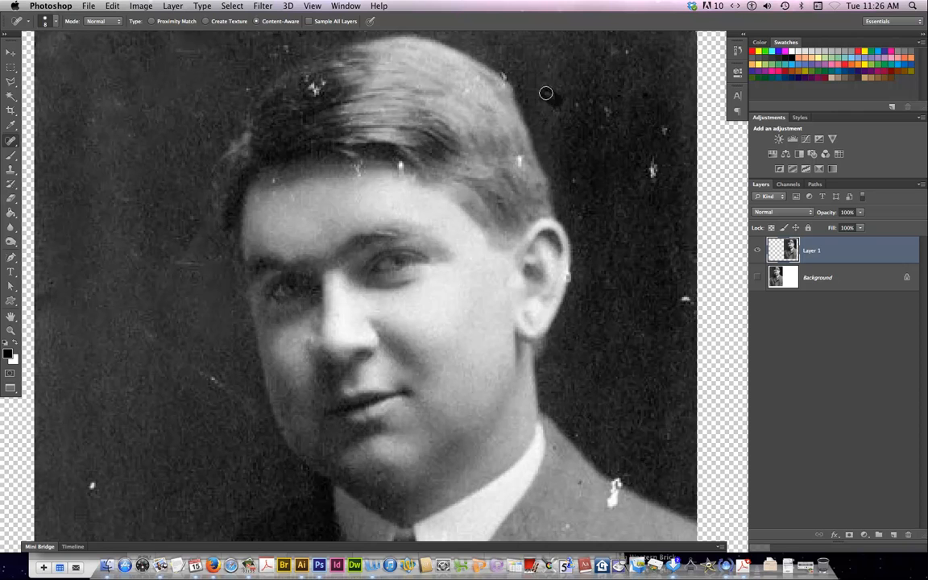
{"action": "left_click", "coordinate": [652, 171]}
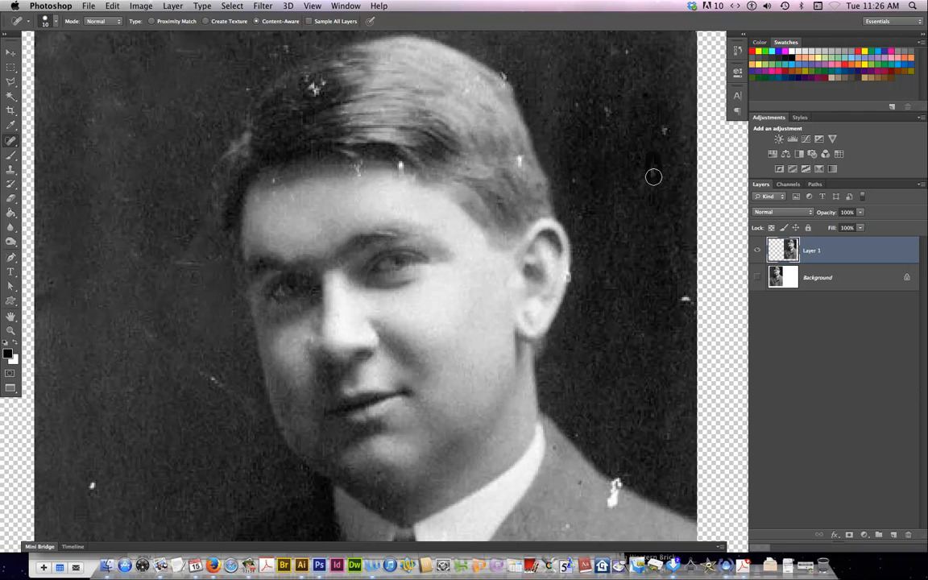
{"action": "left_click", "coordinate": [663, 129]}
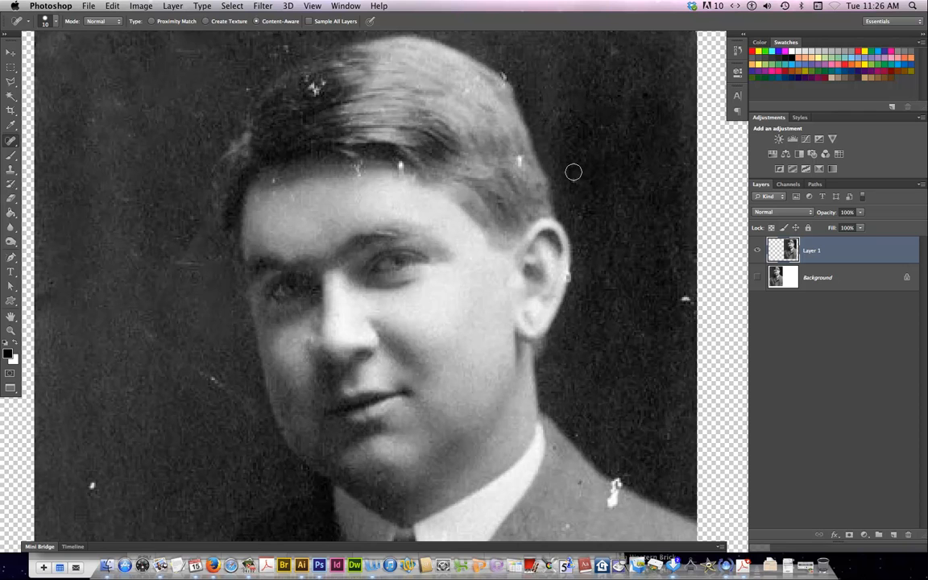
Heal the white speck in the backdrop near the portrait's edge, the speck beside the lapel and the white mark on the jacket shoulder
{"action": "left_click", "coordinate": [685, 299]}
{"action": "scroll", "coordinate": [615, 394], "scroll_direction": "down", "scroll_amount": 5}
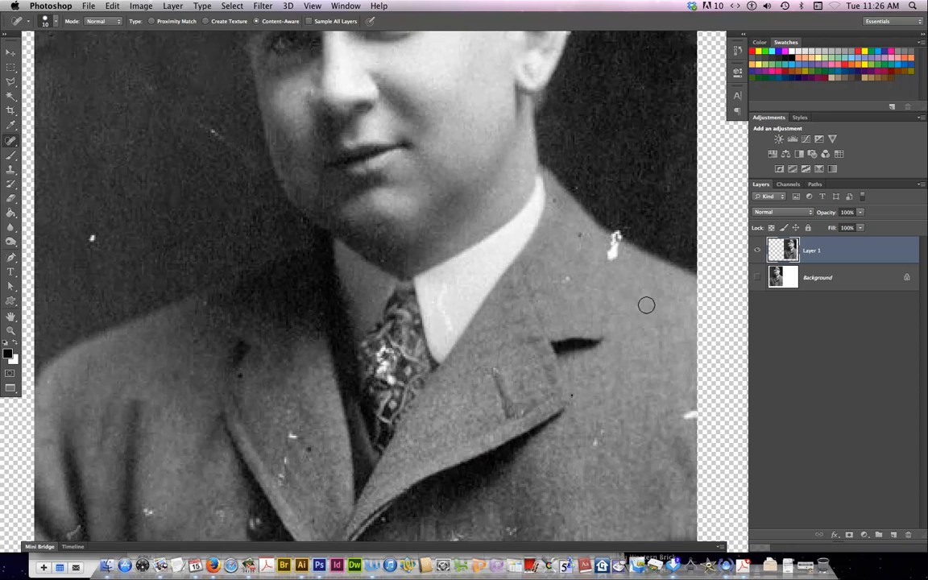
{"action": "mouse_move", "coordinate": [555, 278]}
{"action": "left_mouse_down"}
{"action": "mouse_move", "coordinate": [574, 278]}
{"action": "mouse_move", "coordinate": [613, 245]}
{"action": "left_mouse_up"}
Heal the white specks on the jacket front below the pointed lapel and on the opposite lapel
{"action": "scroll", "coordinate": [629, 406], "scroll_direction": "down", "scroll_amount": 5}
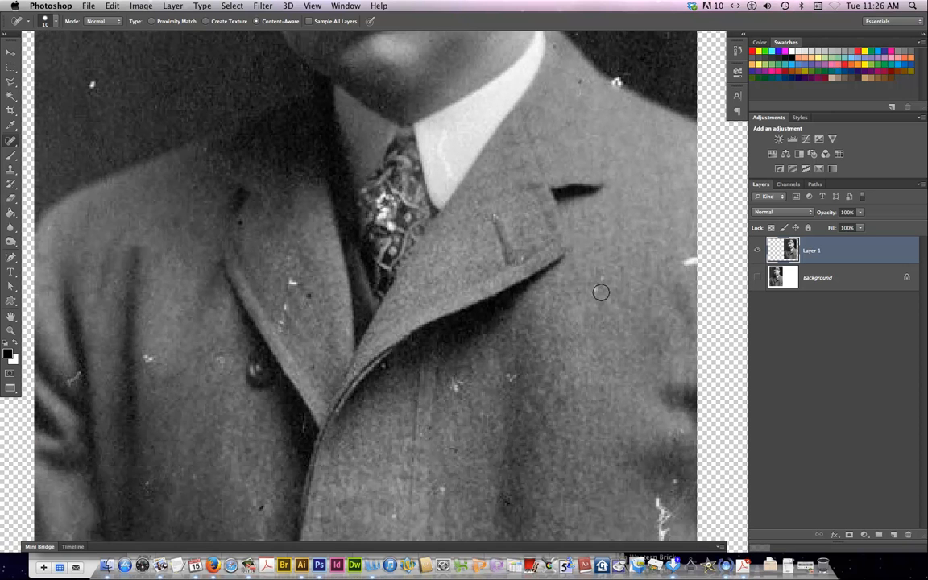
{"action": "left_click_drag", "start_coordinate": [599, 282], "coordinate": [594, 294]}
{"action": "left_click_drag", "start_coordinate": [517, 374], "coordinate": [500, 381]}
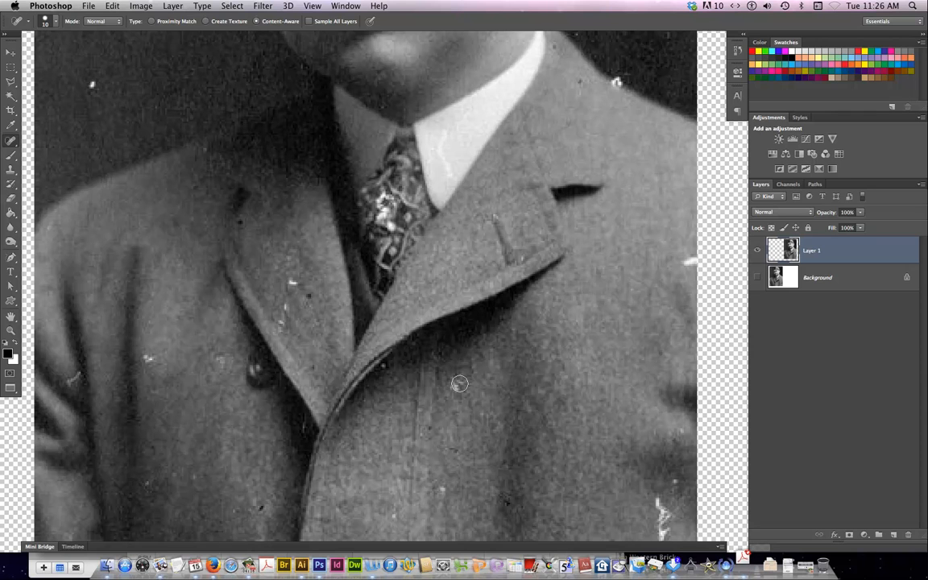
{"action": "mouse_move", "coordinate": [294, 282]}
{"action": "left_mouse_down"}
{"action": "mouse_move", "coordinate": [292, 260]}
{"action": "mouse_move", "coordinate": [311, 303]}
{"action": "mouse_move", "coordinate": [284, 300]}
{"action": "left_mouse_up"}
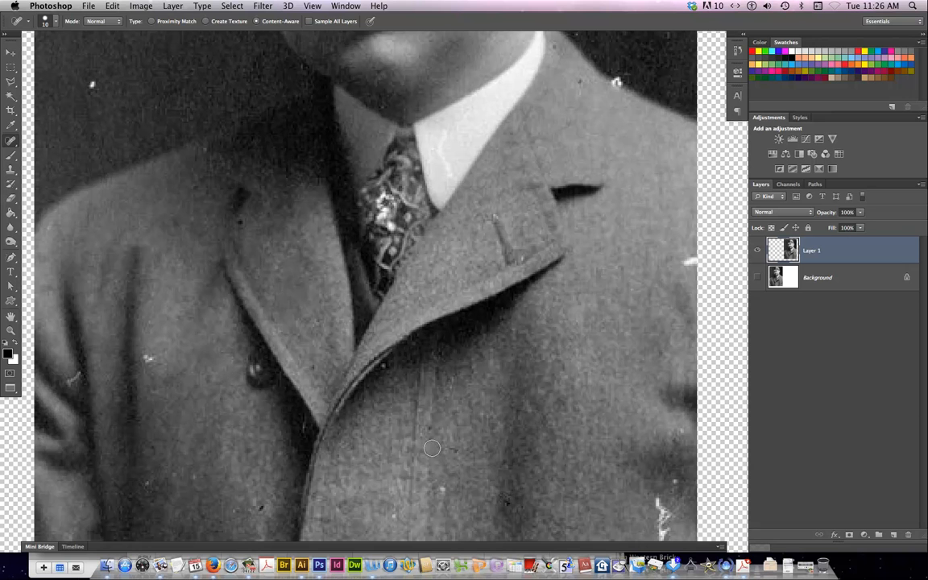
Switch to the Healing Brush, sample clean jacket fabric and heal the white scratch near the jacket's lower outer edge
{"action": "scroll", "coordinate": [432, 447], "scroll_direction": "up", "scroll_amount": 5}
{"action": "scroll", "coordinate": [417, 447], "scroll_direction": "right", "scroll_amount": 4}
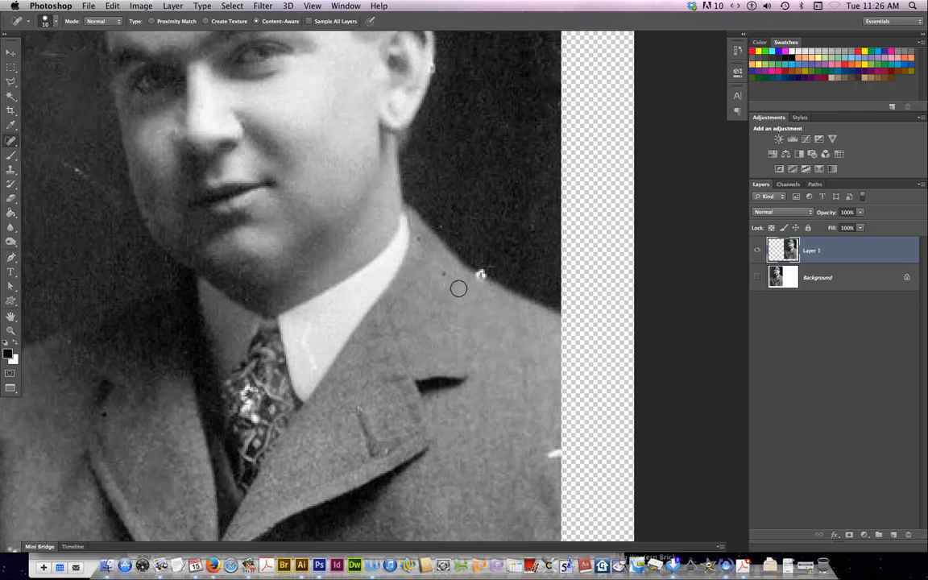
{"action": "left_click", "coordinate": [11, 141]}
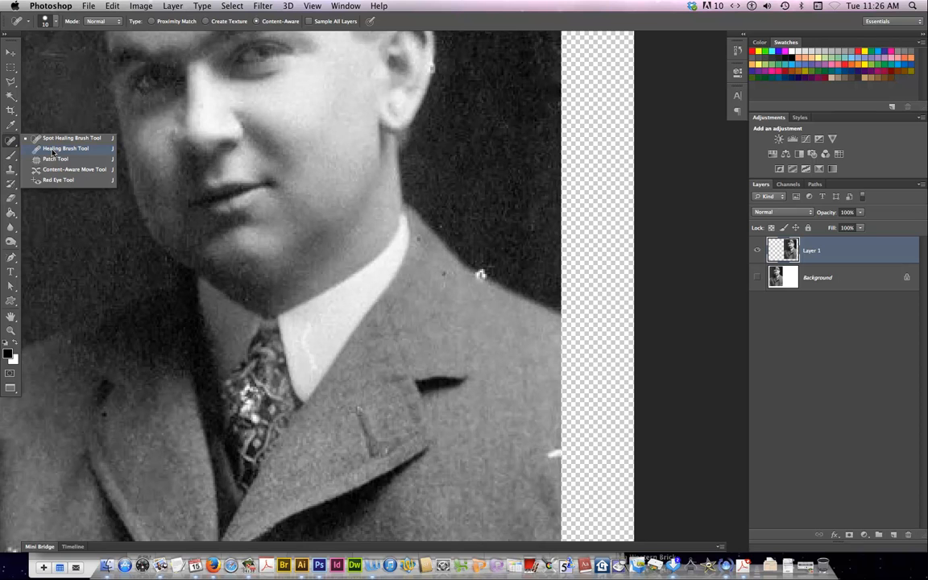
{"action": "left_click", "coordinate": [53, 150]}
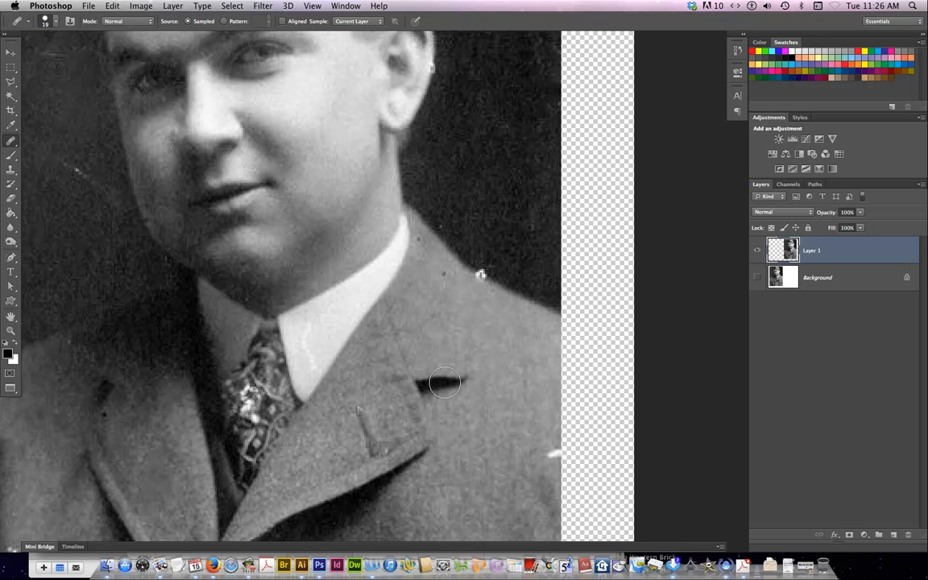
{"action": "scroll", "coordinate": [500, 489], "scroll_direction": "down", "scroll_amount": 2}
{"action": "scroll", "coordinate": [499, 489], "scroll_direction": "down", "scroll_amount": 6}
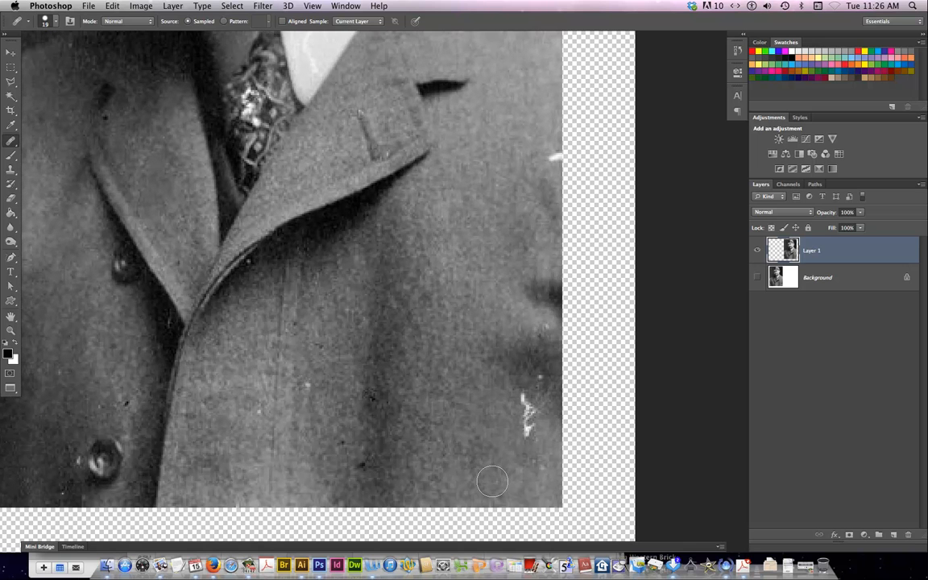
{"action": "left_click", "coordinate": [490, 413], "text": "alt"}
{"action": "left_click_drag", "start_coordinate": [512, 413], "coordinate": [526, 413]}
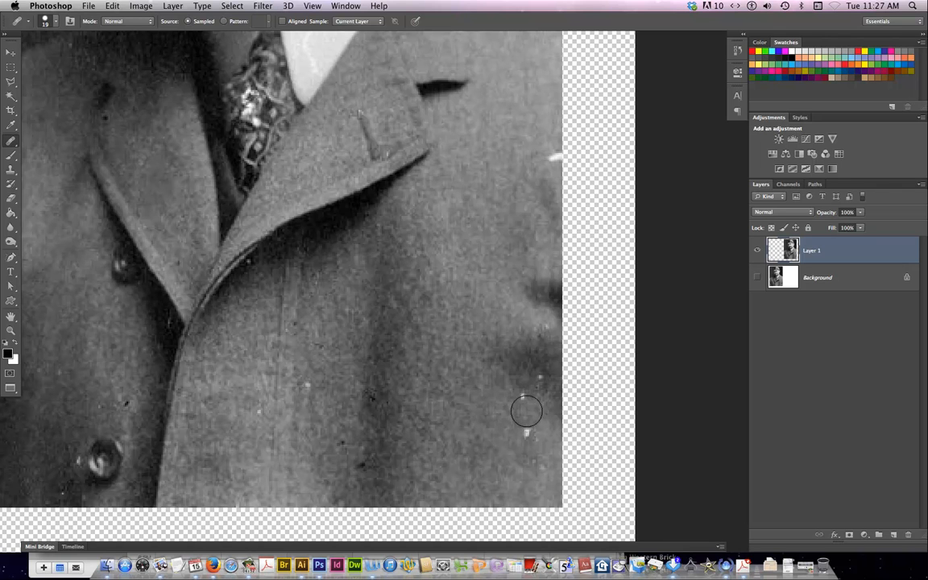
{"action": "left_click", "coordinate": [523, 403]}
{"action": "left_click", "coordinate": [526, 420]}
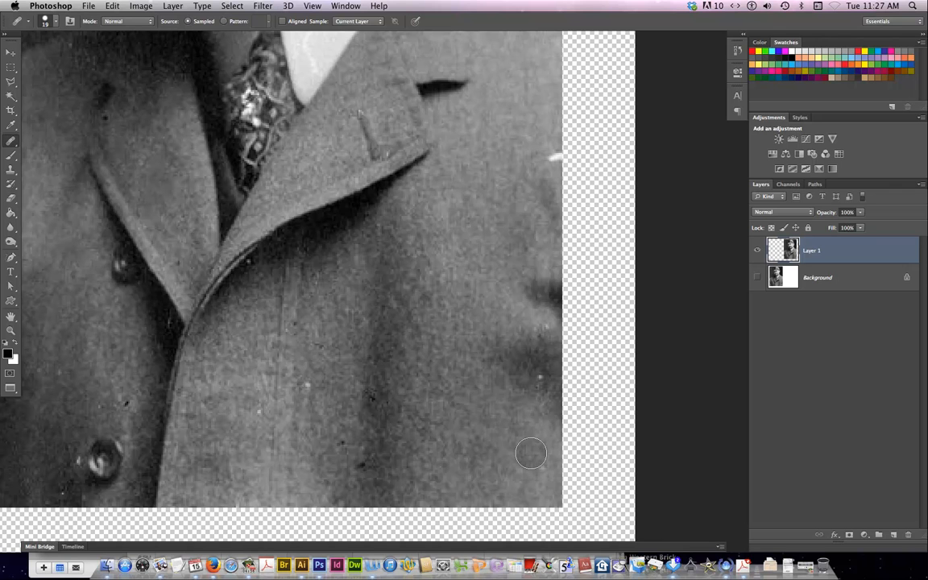
Heal the dark speck in the vertical fold of the lower jacket, sampling the lighter fabric beside it
{"action": "left_click", "coordinate": [336, 402], "text": "alt"}
{"action": "left_click", "coordinate": [373, 402]}
{"action": "left_click_drag", "start_coordinate": [372, 403], "coordinate": [373, 389]}
{"action": "left_click_drag", "start_coordinate": [381, 451], "coordinate": [381, 468]}
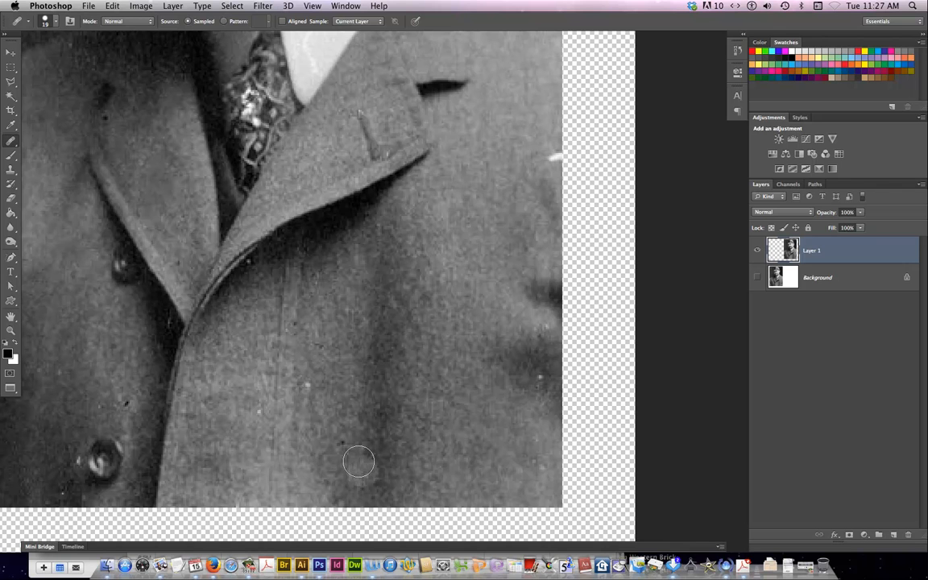
Sample the darker fabric within the jacket's vertical fold and heal the patch just below it
{"action": "left_click", "coordinate": [374, 360]}
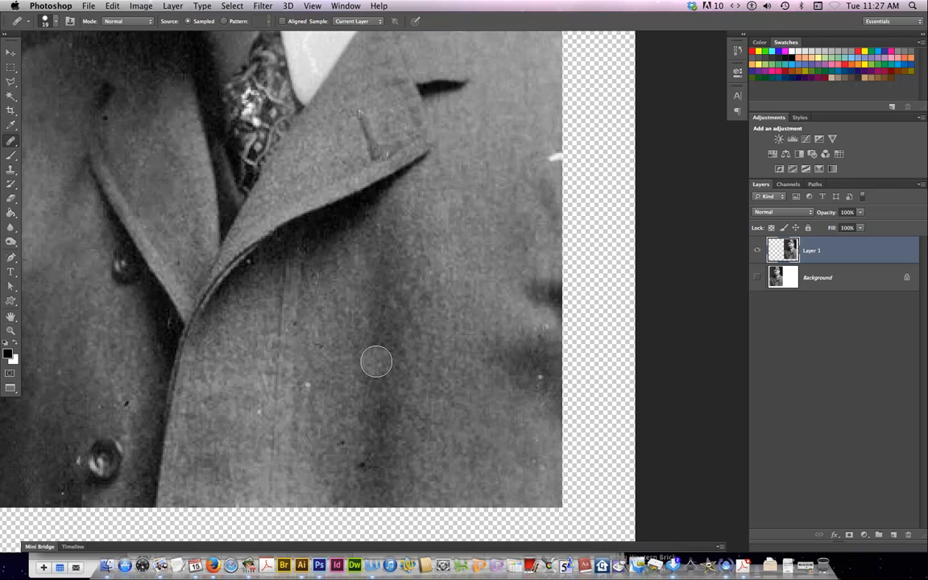
{"action": "left_click", "coordinate": [381, 371], "text": "alt"}
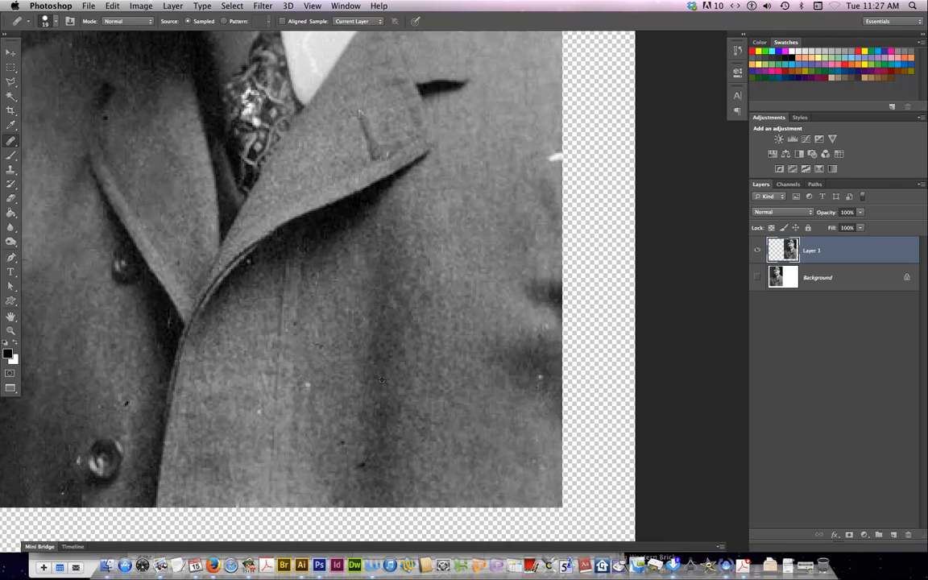
{"action": "left_click_drag", "start_coordinate": [385, 409], "coordinate": [379, 410]}
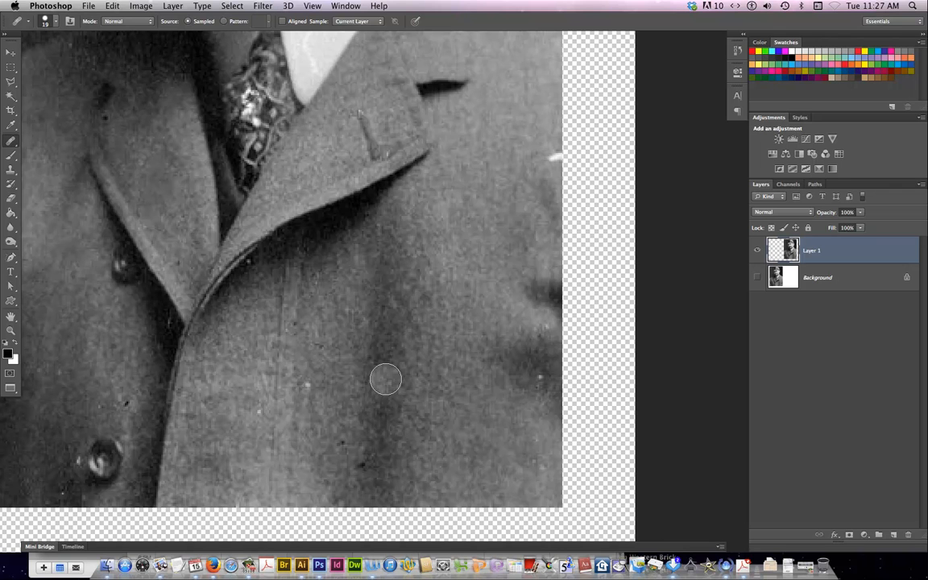
{"action": "left_click", "coordinate": [384, 378], "text": "alt"}
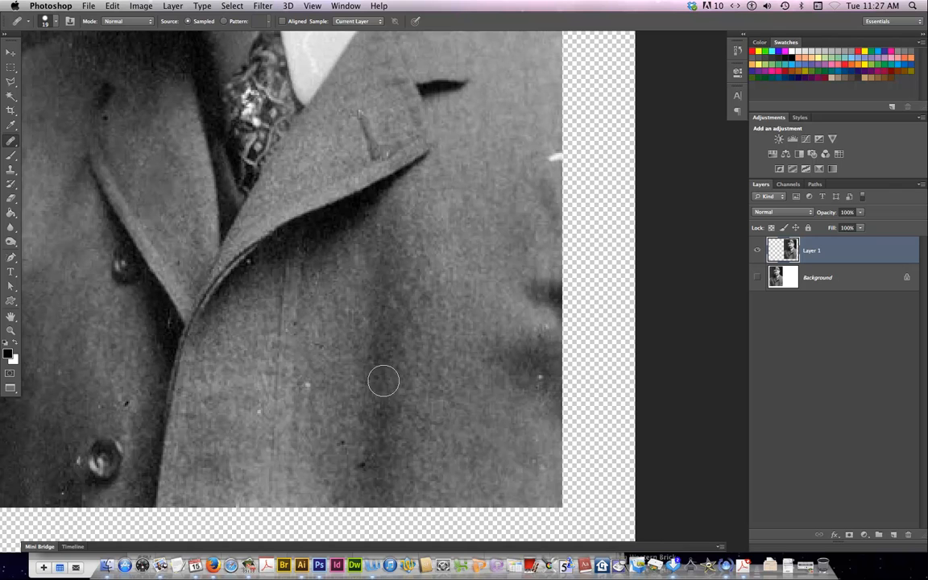
{"action": "left_click", "coordinate": [451, 454]}
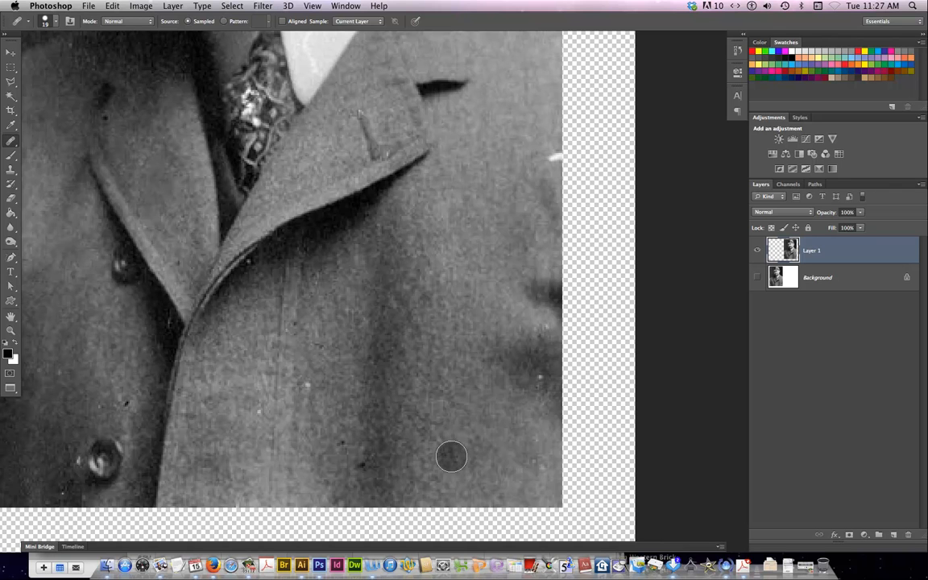
{"action": "left_click_drag", "start_coordinate": [435, 419], "coordinate": [483, 466]}
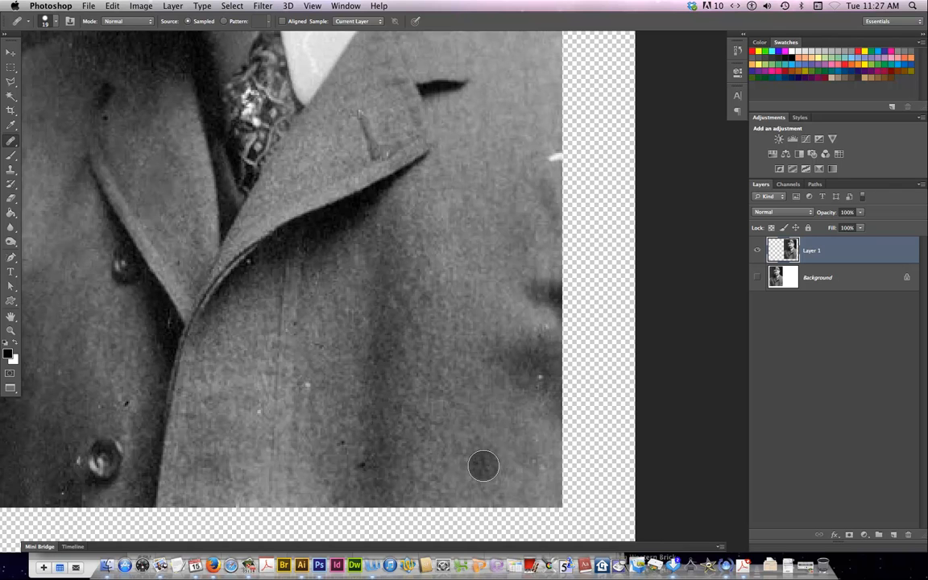
Try to heal the white mark on the jacket chest between the sleeve and upper button from adjacent fabric, and undo it
{"action": "scroll", "coordinate": [410, 465], "scroll_direction": "down", "scroll_amount": 5}
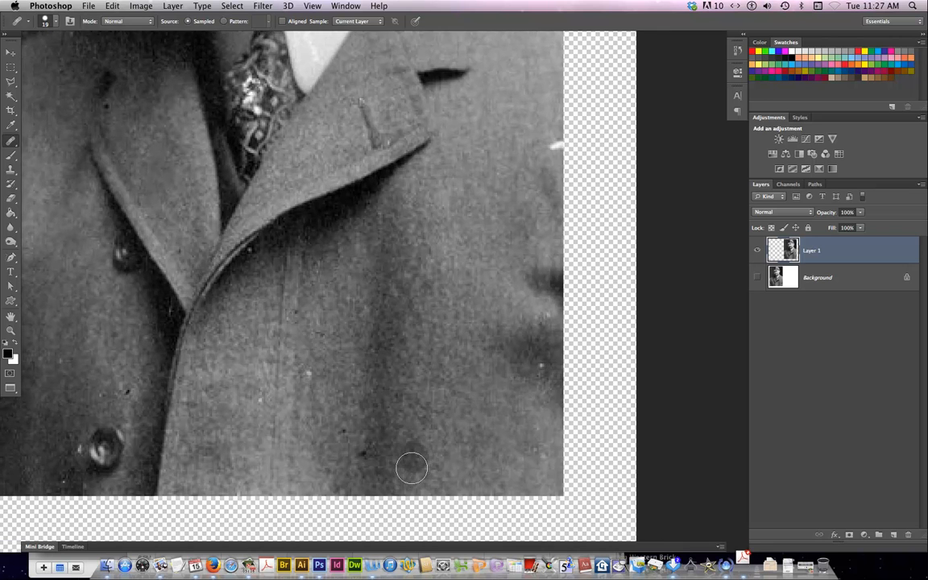
{"action": "scroll", "coordinate": [382, 447], "scroll_direction": "left", "scroll_amount": 5}
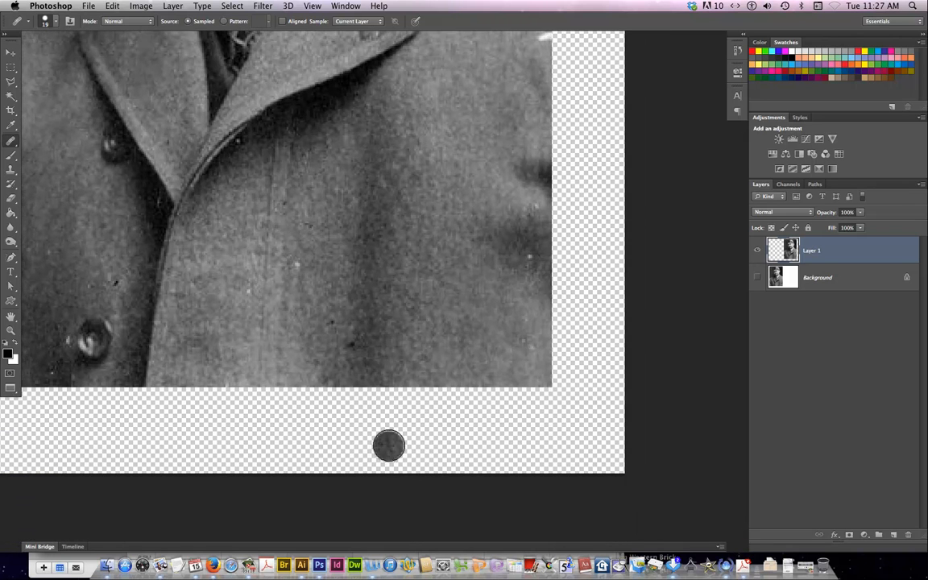
{"action": "scroll", "coordinate": [382, 447], "scroll_direction": "left", "scroll_amount": 2}
{"action": "scroll", "coordinate": [383, 451], "scroll_direction": "up", "scroll_amount": 5}
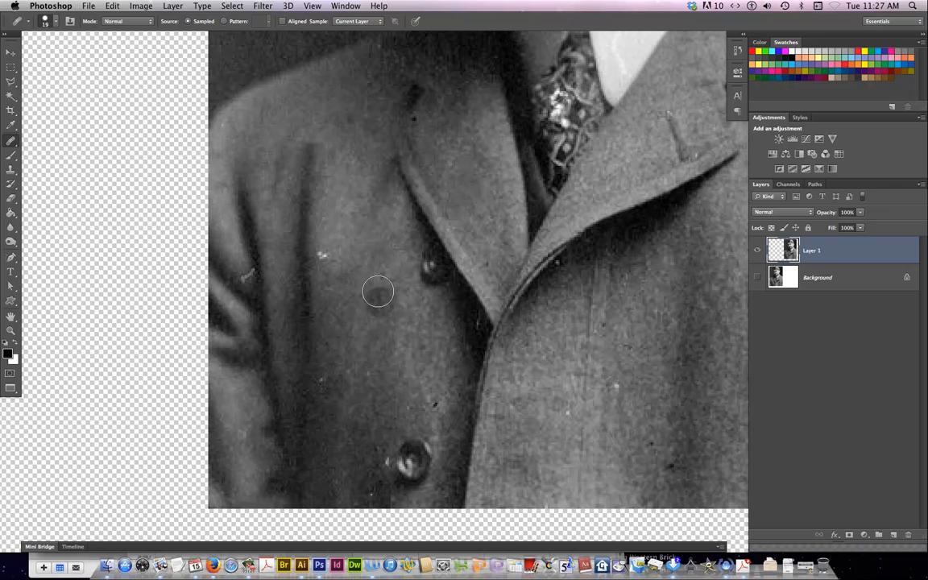
{"action": "left_click", "coordinate": [345, 255], "text": "alt"}
{"action": "left_click", "coordinate": [324, 253]}
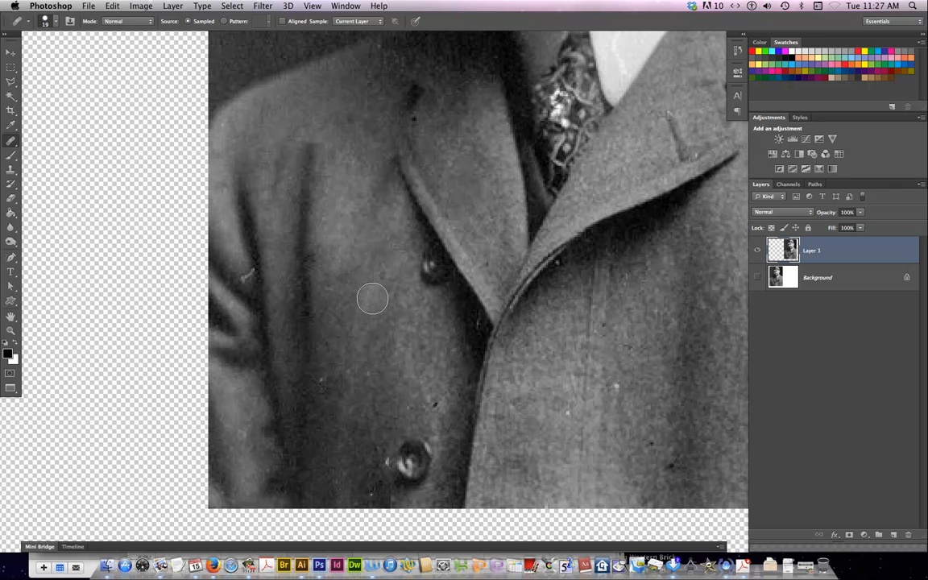
{"action": "key", "text": "super+z"}
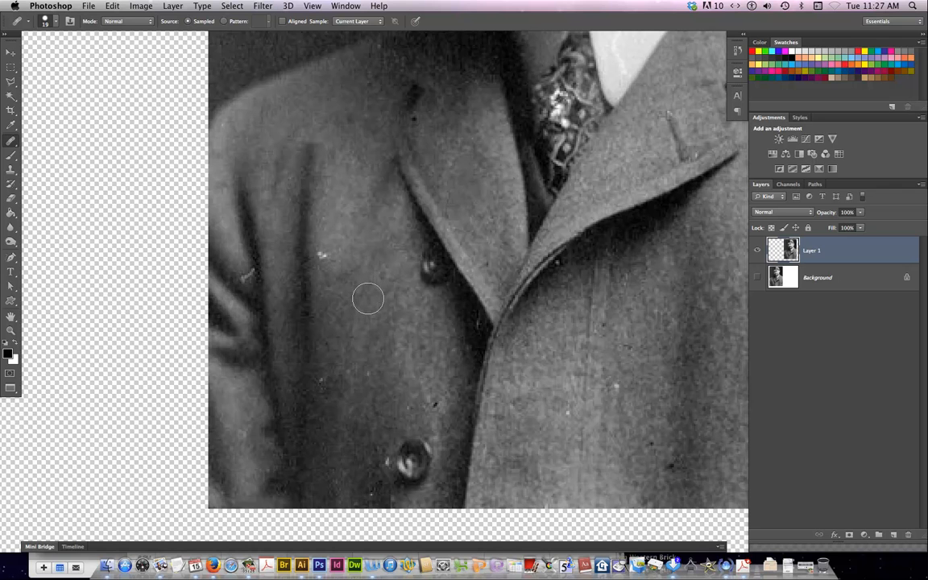
Heal the white mark on the jacket chest from fabric sampled closer to the upper button, and the dark speck above the lower button
{"action": "left_click", "coordinate": [364, 256], "text": "alt"}
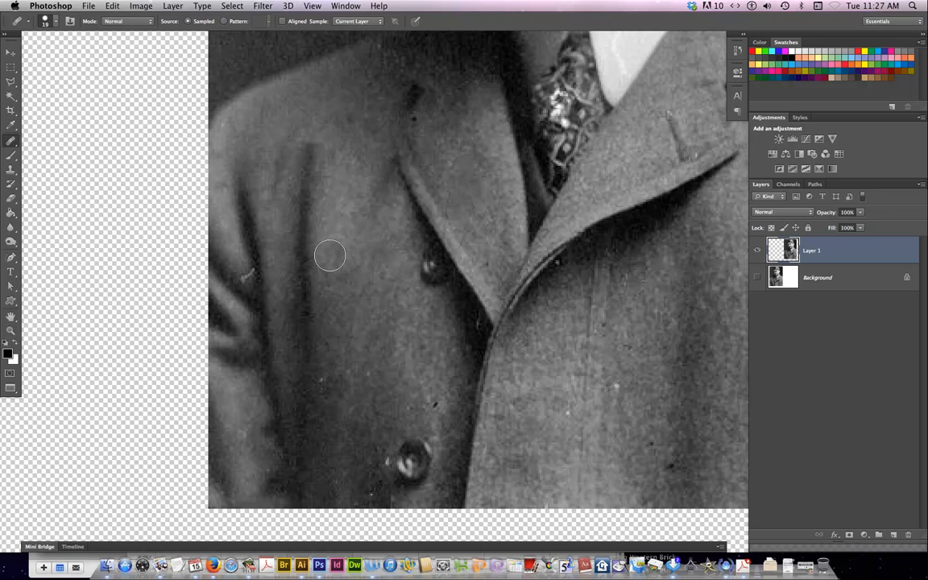
{"action": "left_click", "coordinate": [325, 254]}
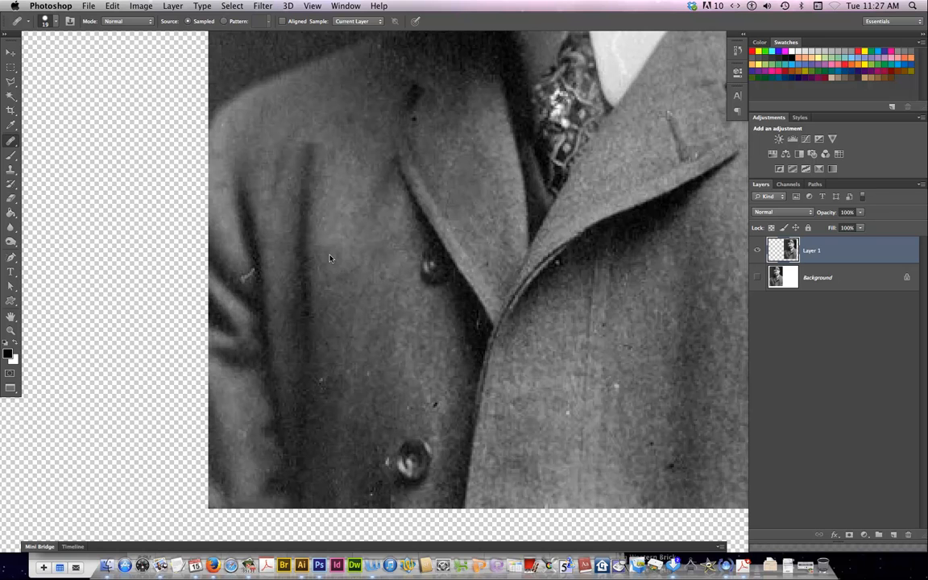
{"action": "left_click", "coordinate": [432, 402]}
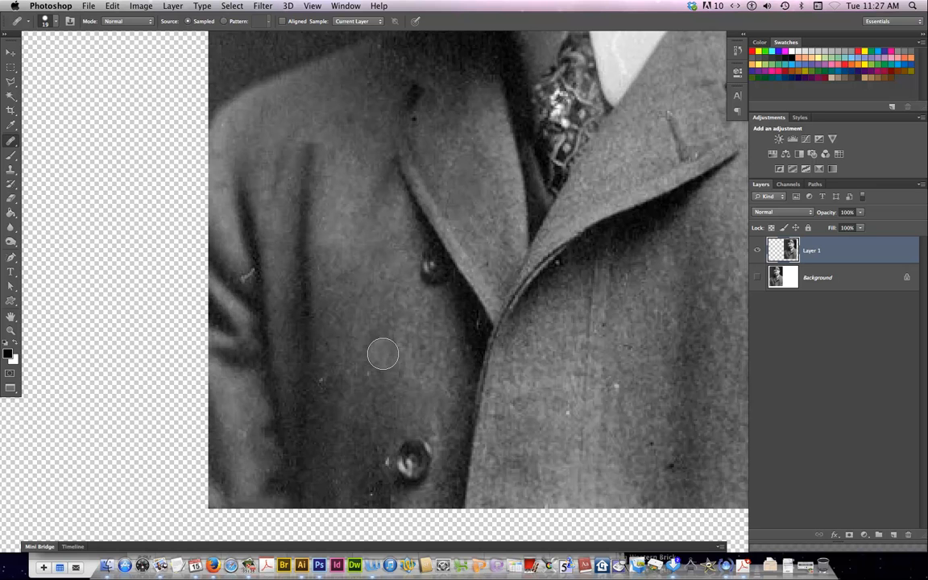
Try twice to heal the white mark on the shoulder edge with the Healing Brush using sampled jacket fabric, undoing each attempt
{"action": "scroll", "coordinate": [359, 360], "scroll_direction": "down", "scroll_amount": 1}
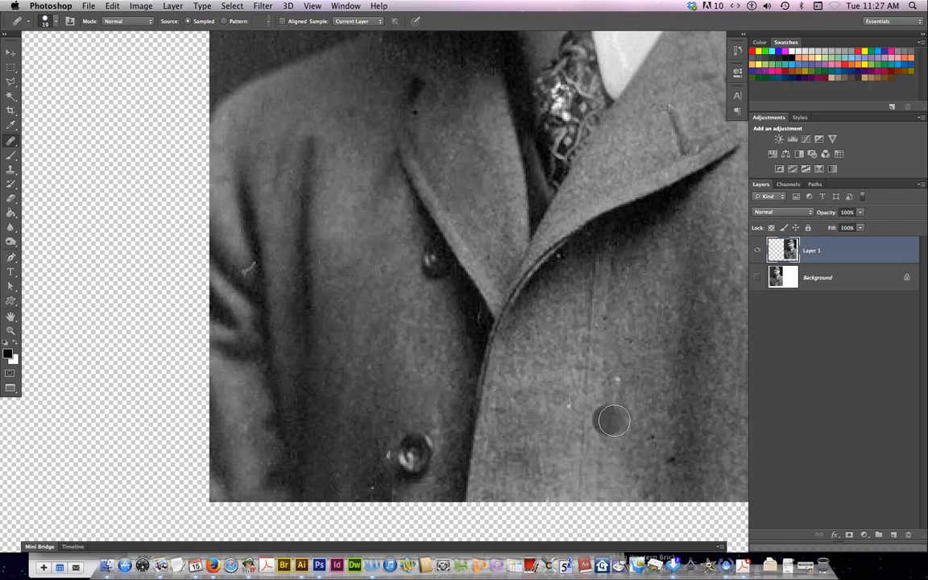
{"action": "scroll", "coordinate": [613, 420], "scroll_direction": "up", "scroll_amount": 5}
{"action": "scroll", "coordinate": [604, 418], "scroll_direction": "right", "scroll_amount": 8}
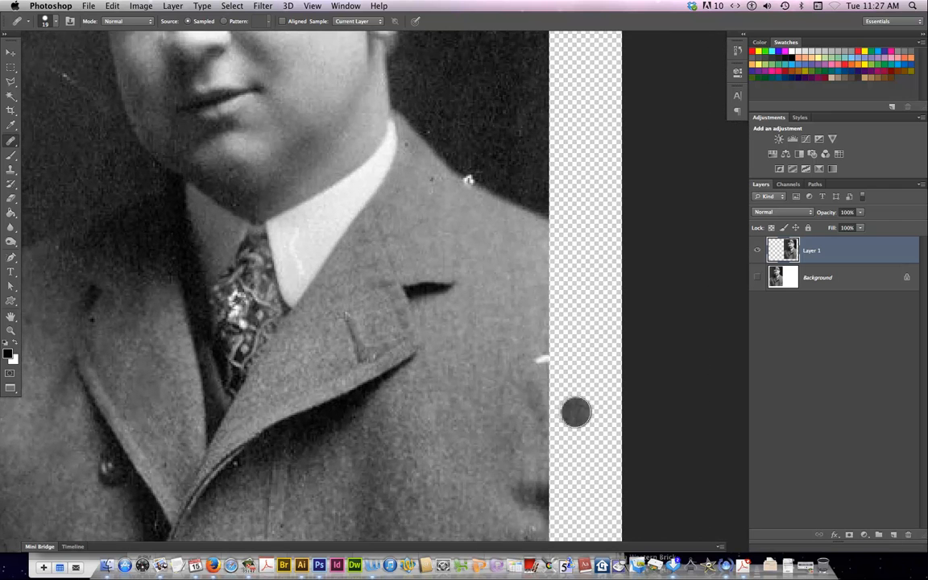
{"action": "scroll", "coordinate": [539, 354], "scroll_direction": "up", "scroll_amount": 1}
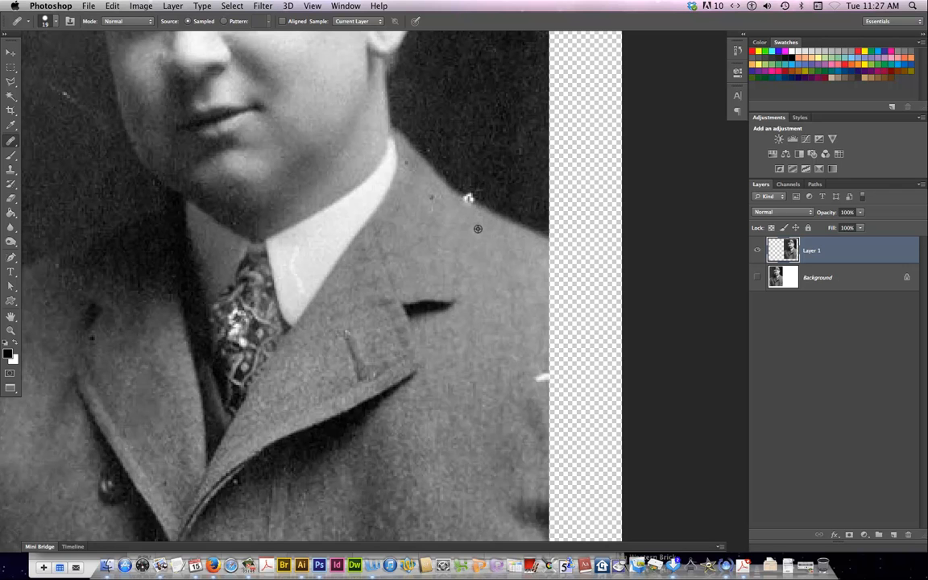
{"action": "left_click", "coordinate": [466, 197]}
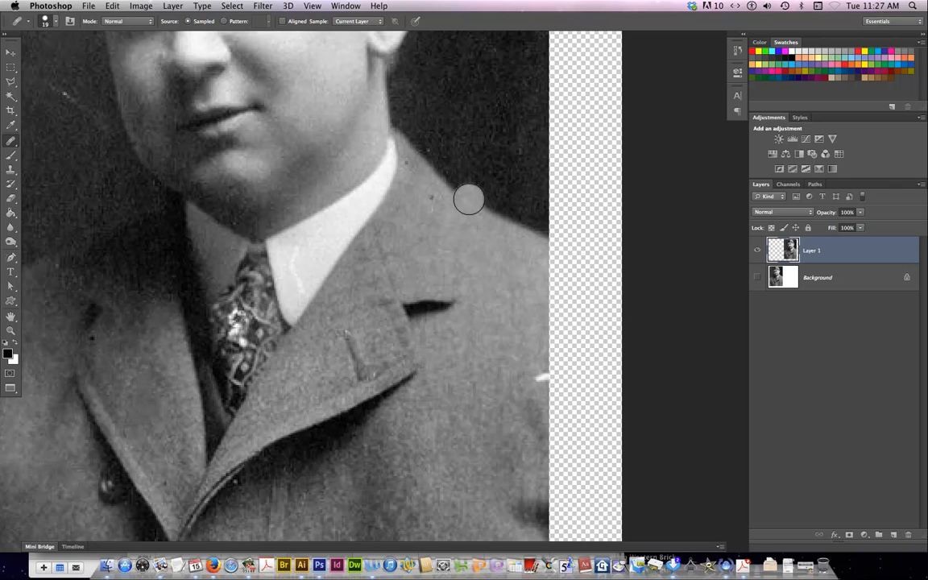
{"action": "key", "text": "super+z"}
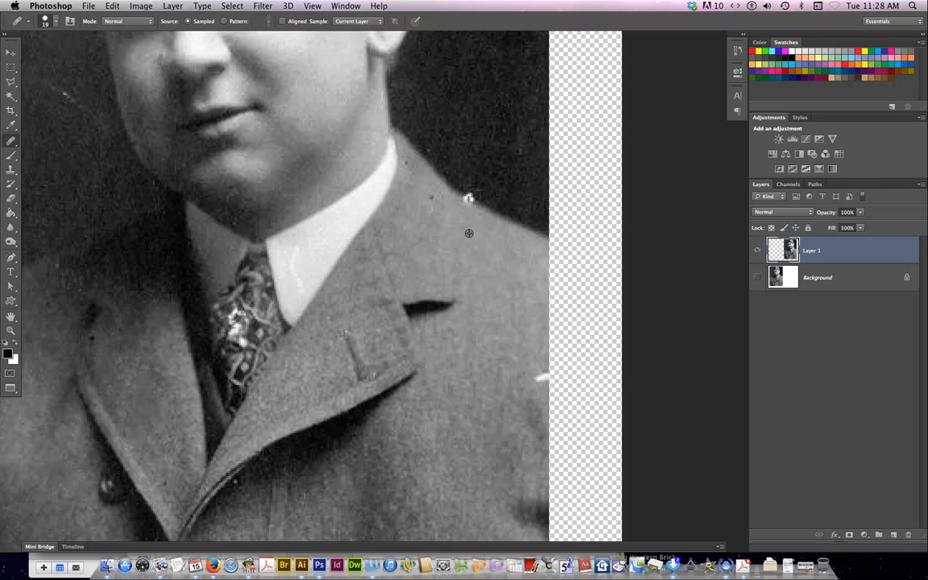
{"action": "left_click", "coordinate": [468, 197]}
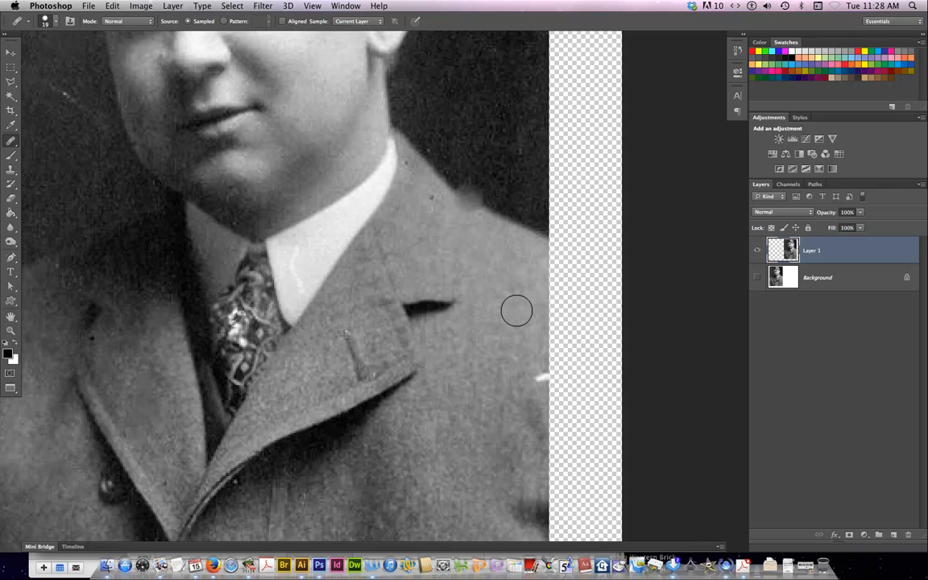
{"action": "key", "text": "super+z"}
Try the Spot Healing Brush at size 15 on the white mark at the shoulder edge, and undo the stroke
{"action": "right_click", "coordinate": [10, 142]}
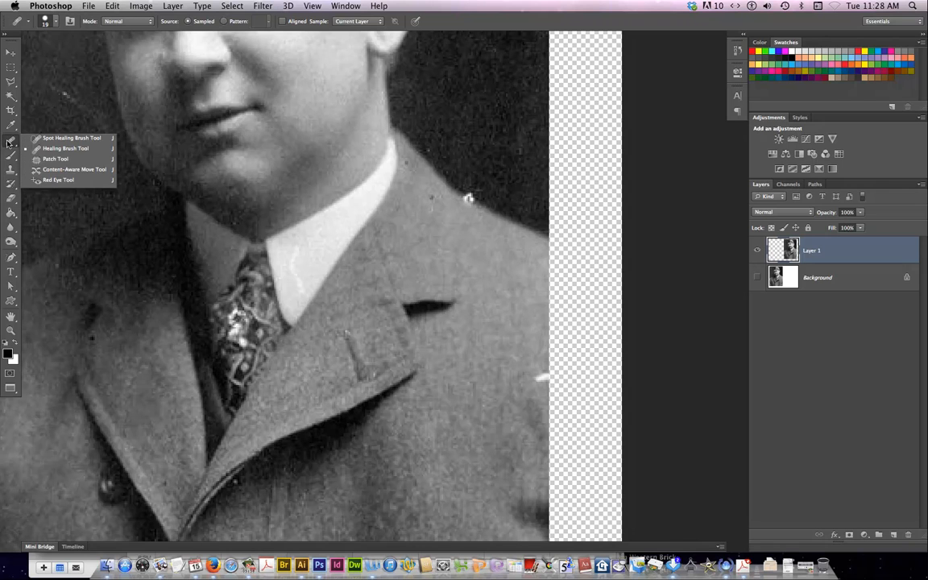
{"action": "left_click", "coordinate": [54, 139]}
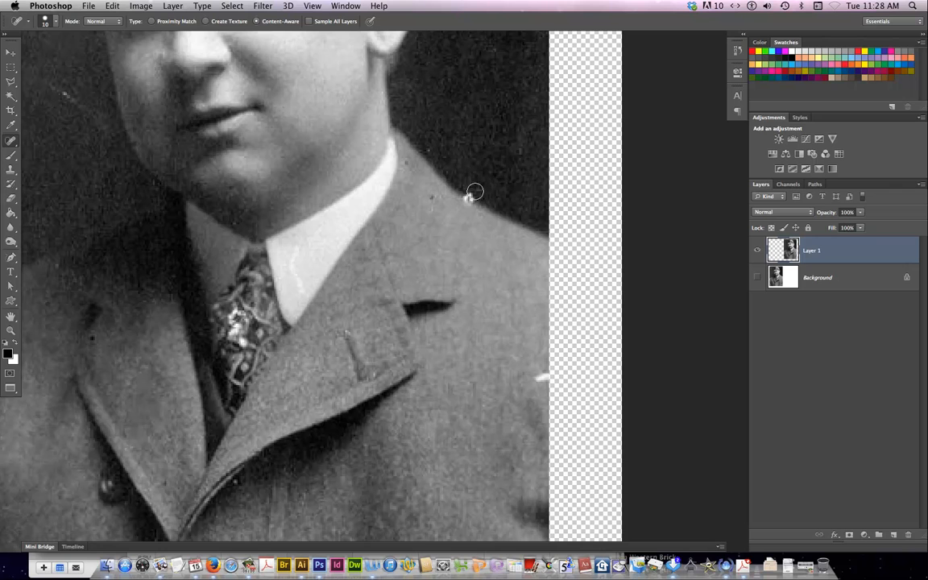
{"action": "key", "text": "bracketright"}
{"action": "left_click", "coordinate": [468, 194]}
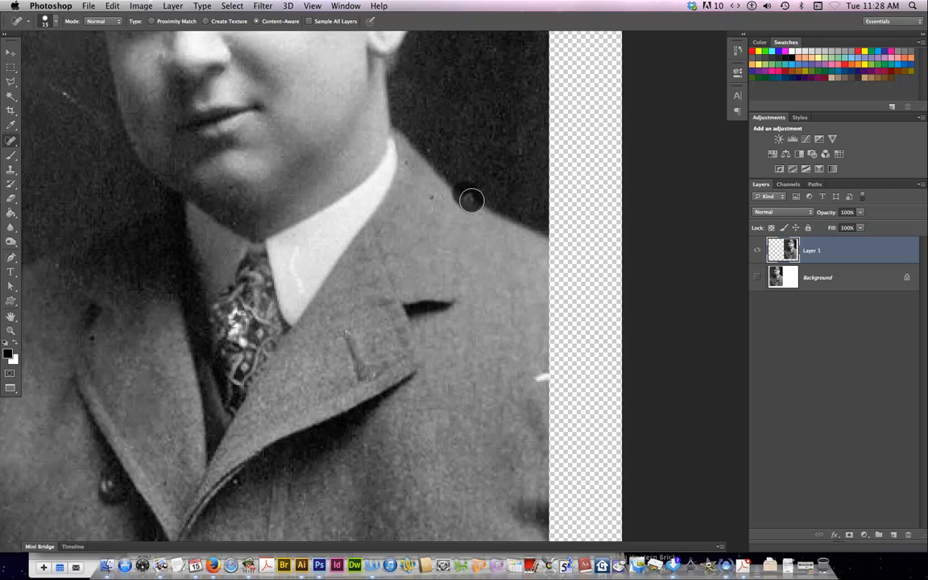
{"action": "key", "text": "super+z"}
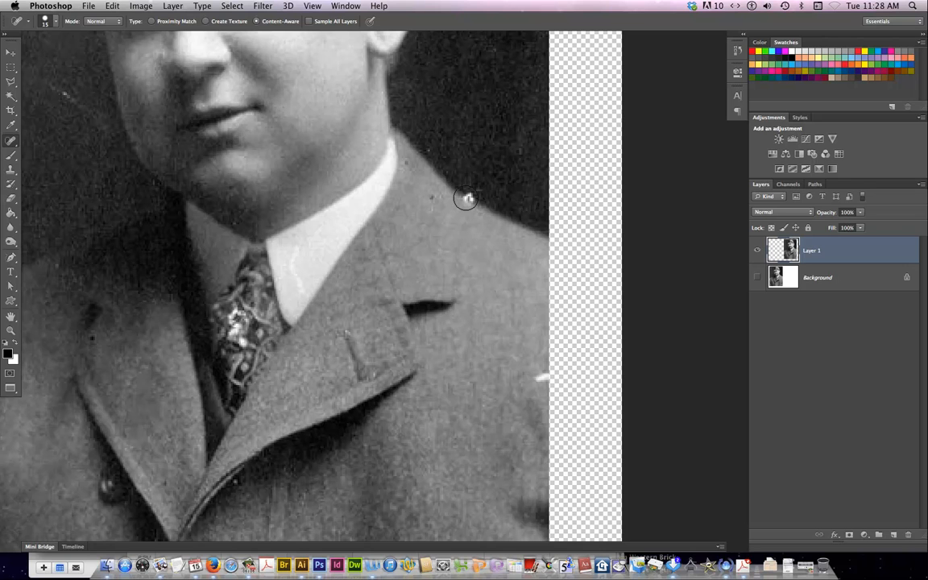
Switch to the Clone Stamp tool and reduce its brush size to 30
{"action": "left_click", "coordinate": [11, 170]}
{"action": "left_click", "coordinate": [57, 166]}
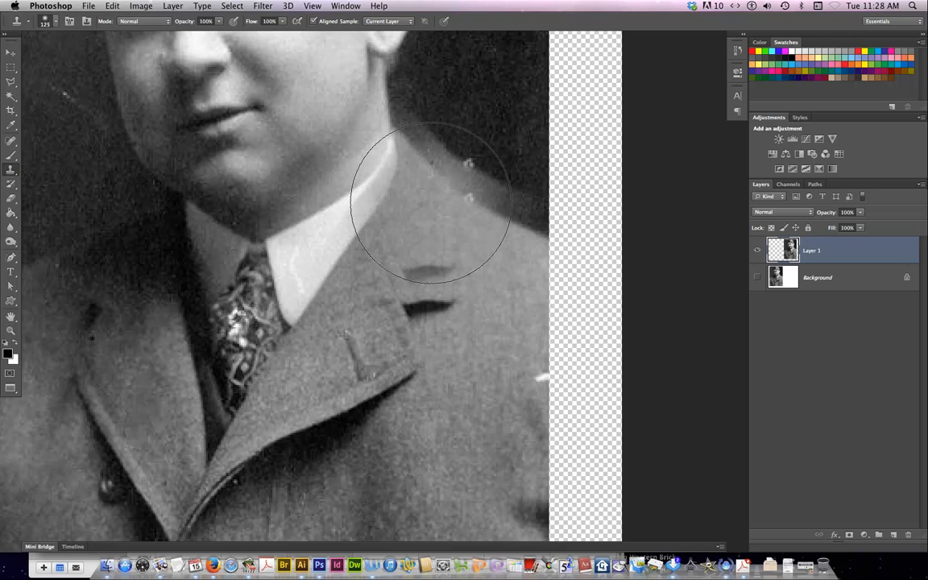
{"action": "key", "text": "bracketleft"}
{"action": "key", "text": "bracketleft"}
{"action": "key", "text": "bracketleft"}
{"action": "key", "text": "bracketleft"}
{"action": "key", "text": "bracketleft"}
{"action": "key", "text": "bracketleft"}
{"action": "key", "text": "bracketleft"}
{"action": "key", "text": "bracketleft"}
{"action": "key", "text": "bracketleft"}
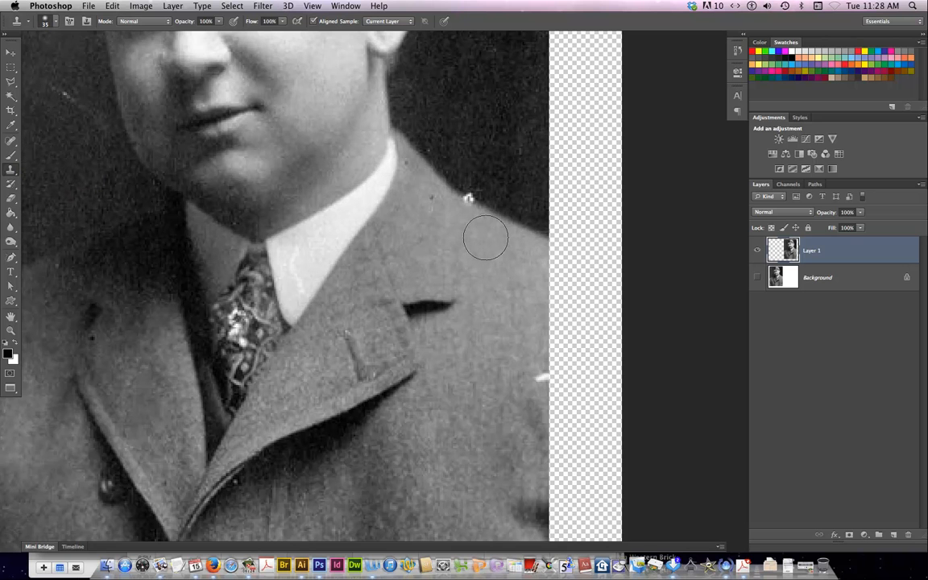
{"action": "key", "text": "bracketleft"}
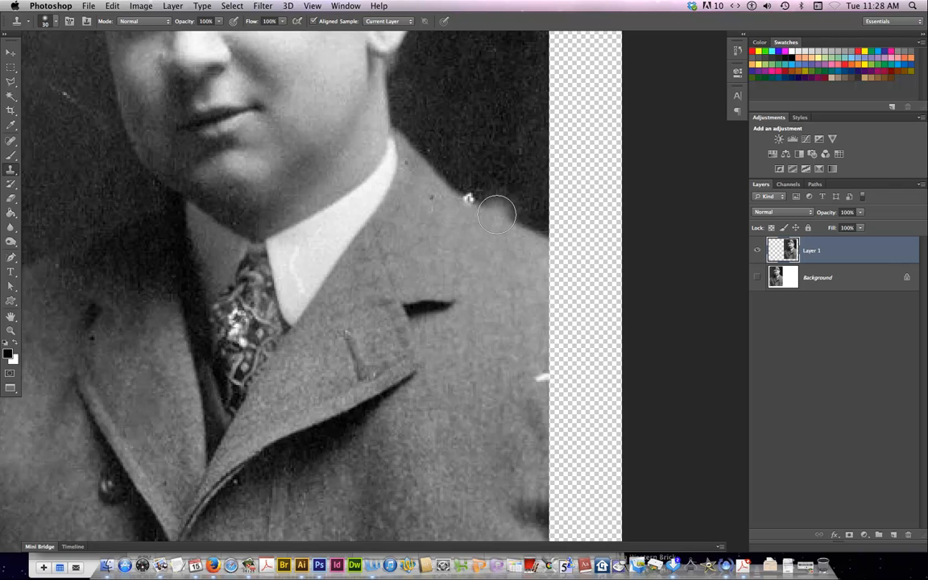
Try to clone the jacket's shoulder edge over the white mark from a sample just beside it, and undo the result
{"action": "left_click", "coordinate": [495, 212], "text": "alt"}
{"action": "key", "text": "alt+bracketleft"}
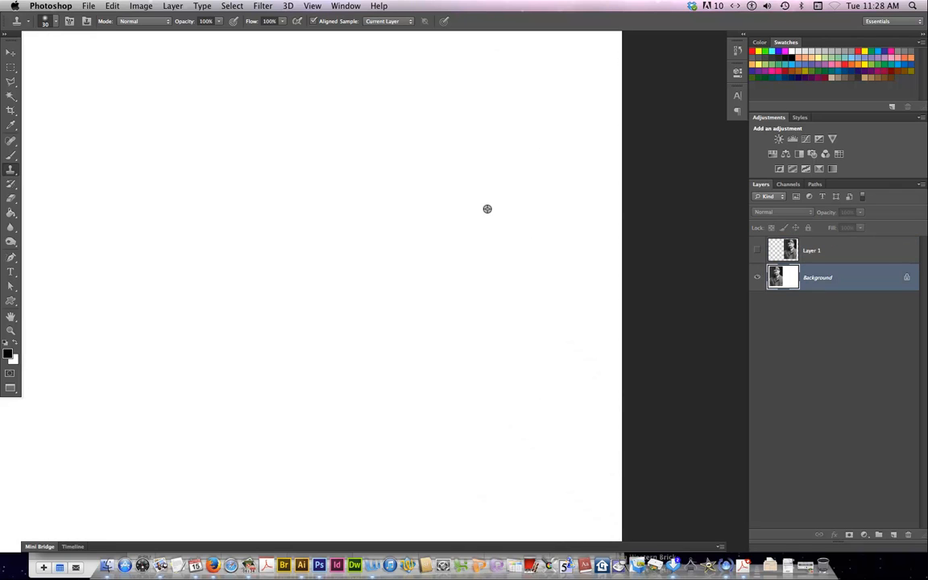
{"action": "left_click", "coordinate": [468, 198]}
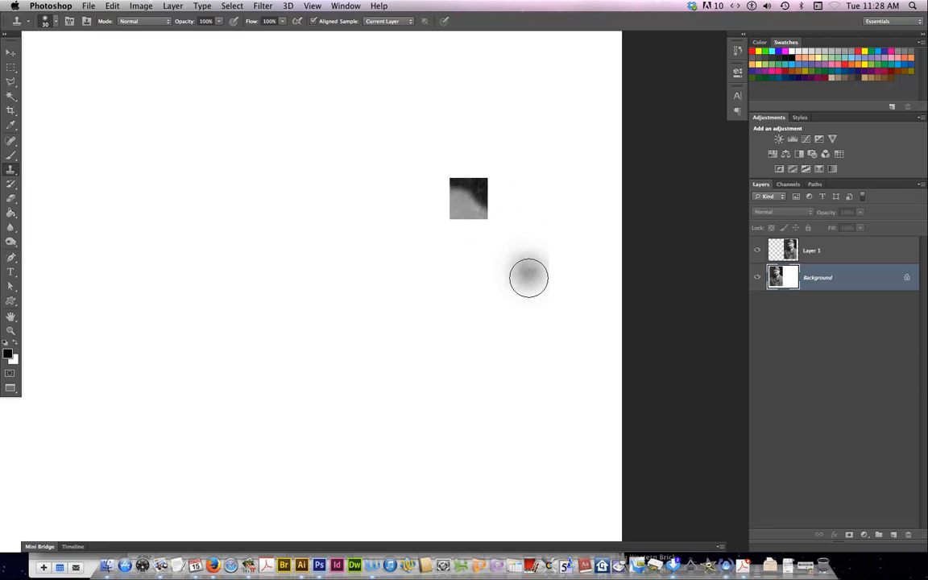
{"action": "key", "text": "super+minus"}
{"action": "key", "text": "super+minus"}
{"action": "key", "text": "super+minus"}
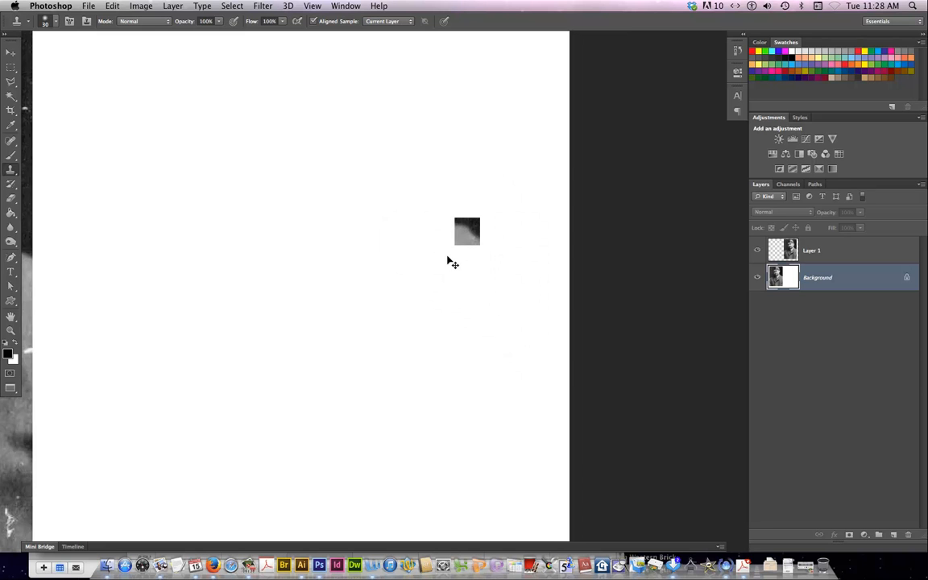
{"action": "key", "text": "super+z"}
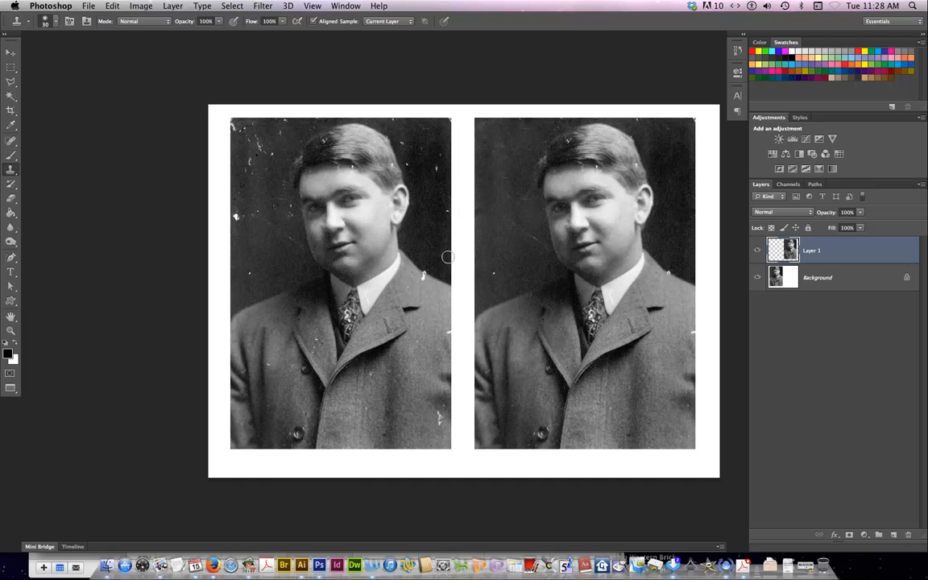
Clone the clean shoulder edge beside the white mark over the mark on Layer 1 with the Clone Stamp at size 30
{"action": "left_click", "coordinate": [11, 331]}
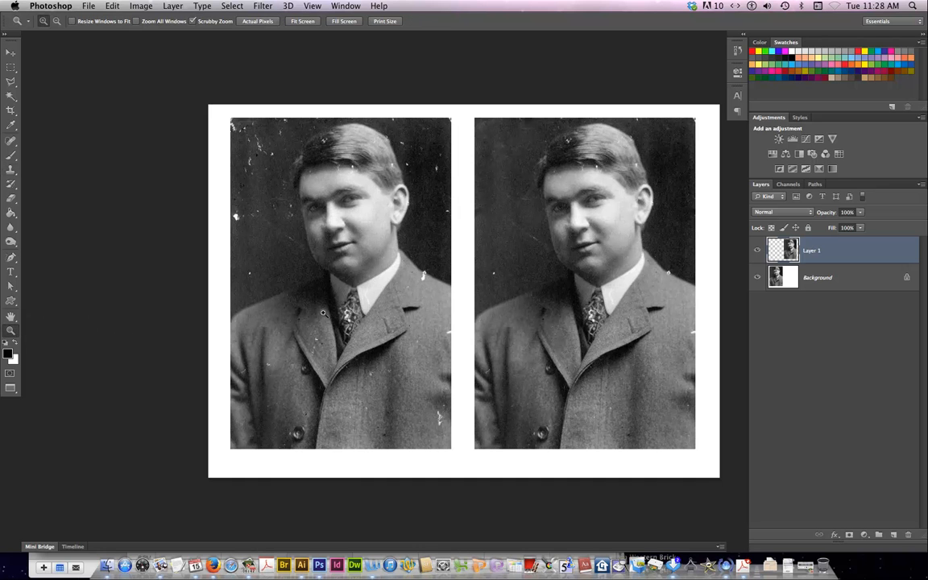
{"action": "left_click_drag", "start_coordinate": [660, 256], "coordinate": [441, 269]}
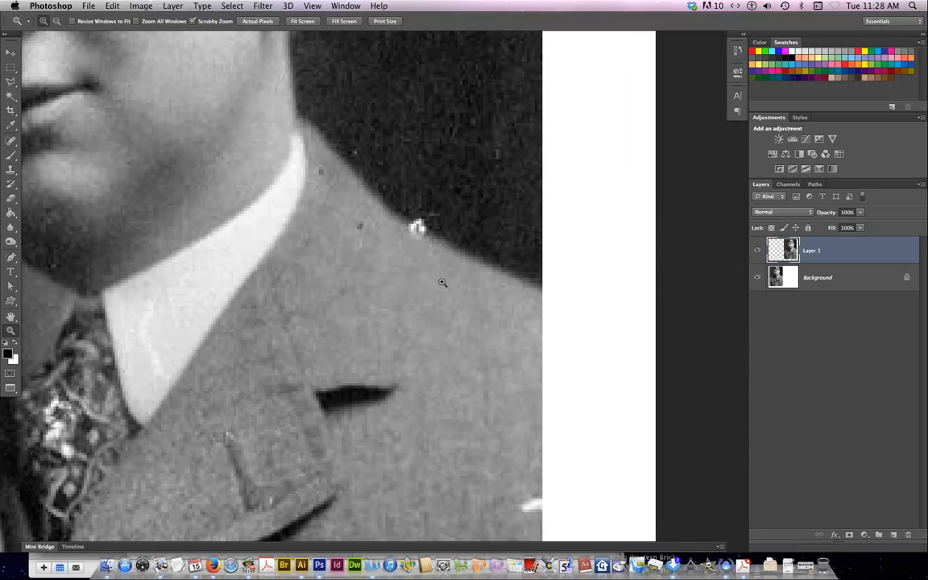
{"action": "left_click", "coordinate": [11, 169]}
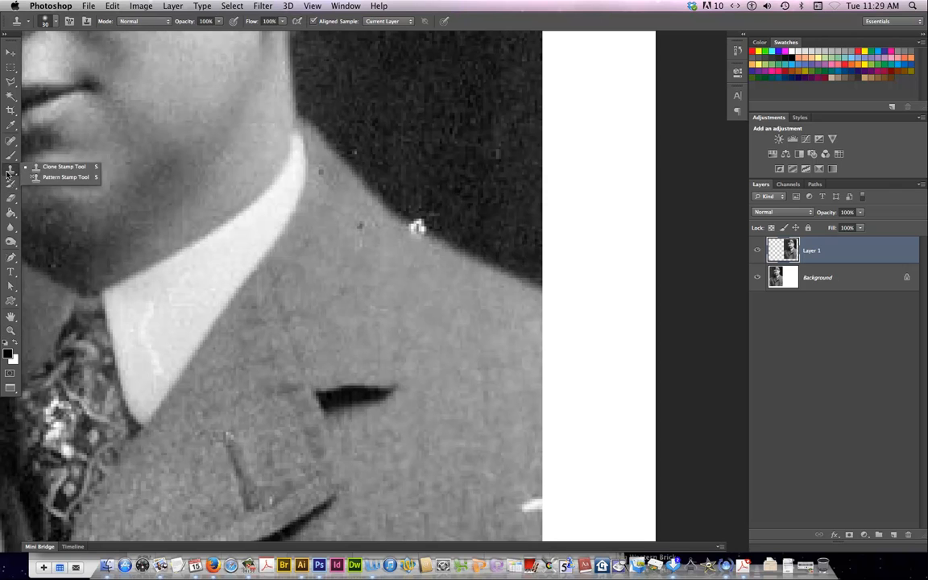
{"action": "left_click", "coordinate": [48, 159]}
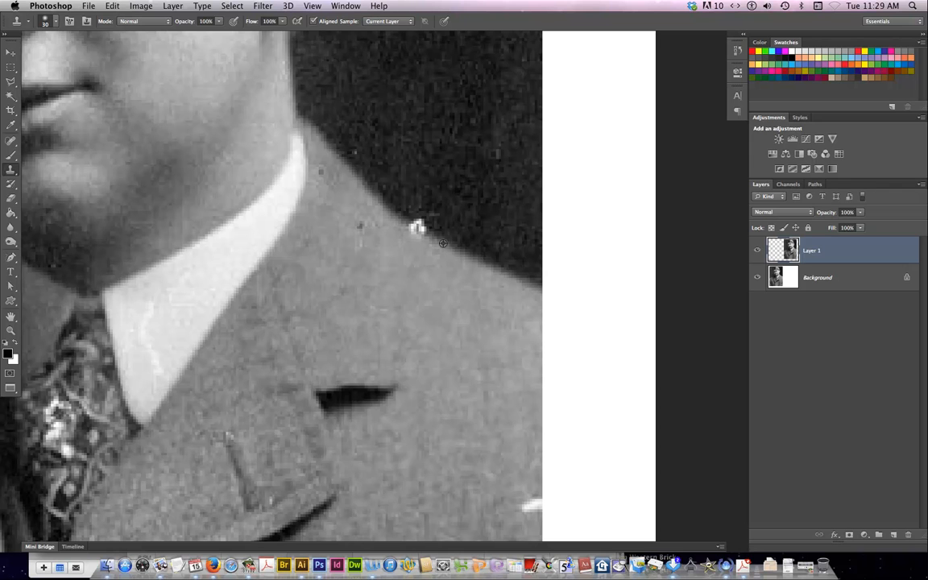
{"action": "left_click", "coordinate": [442, 242], "text": "alt"}
{"action": "left_click_drag", "start_coordinate": [441, 236], "coordinate": [421, 232]}
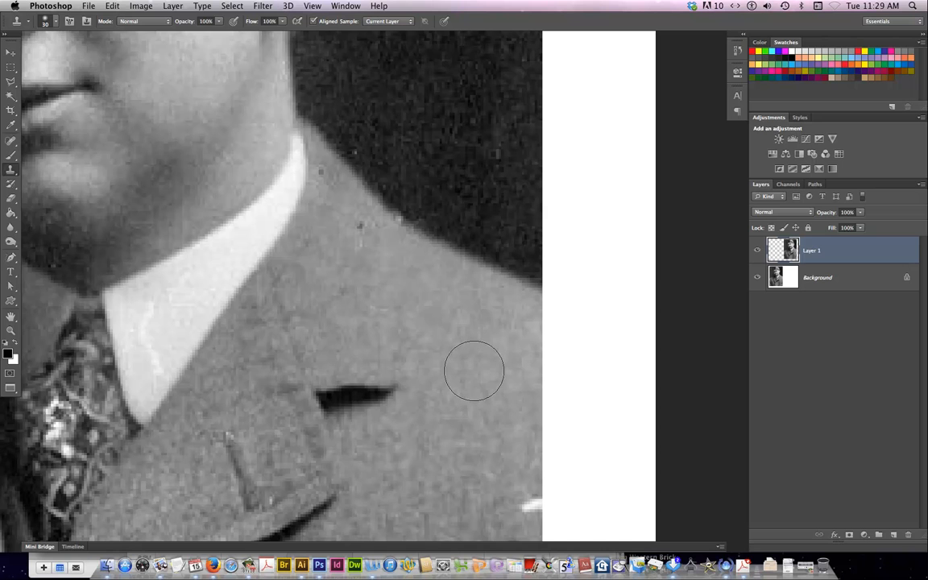
Switch from the Clone Stamp to the Patch tool for repairing the scratches in the backdrop
{"action": "scroll", "coordinate": [472, 371], "scroll_direction": "down", "scroll_amount": 3}
{"action": "scroll", "coordinate": [459, 371], "scroll_direction": "left", "scroll_amount": 1}
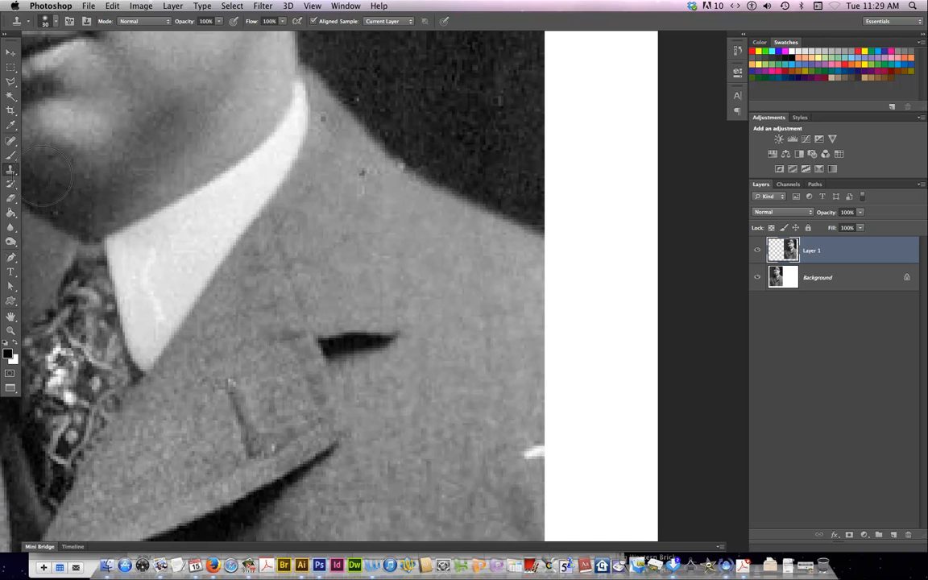
{"action": "left_click", "coordinate": [12, 142]}
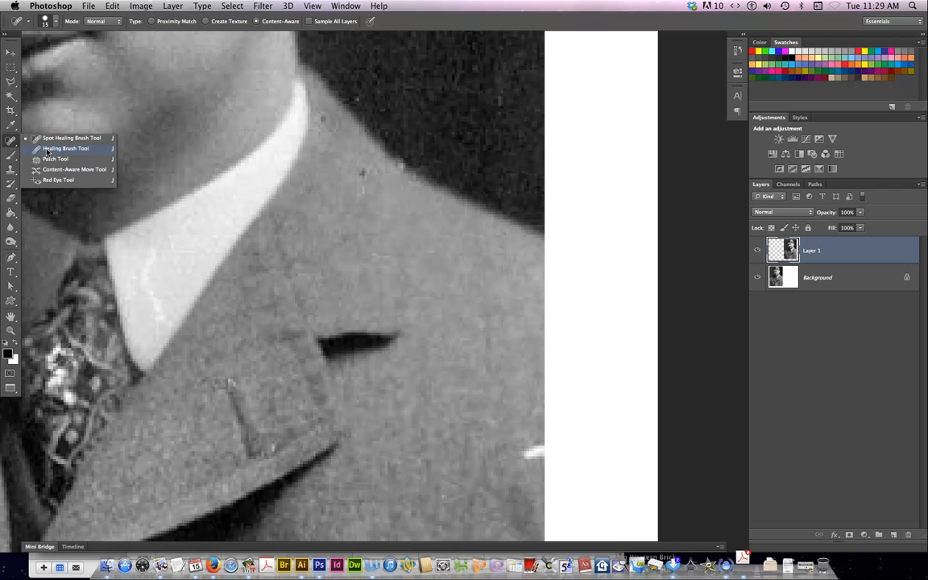
{"action": "left_click", "coordinate": [48, 149]}
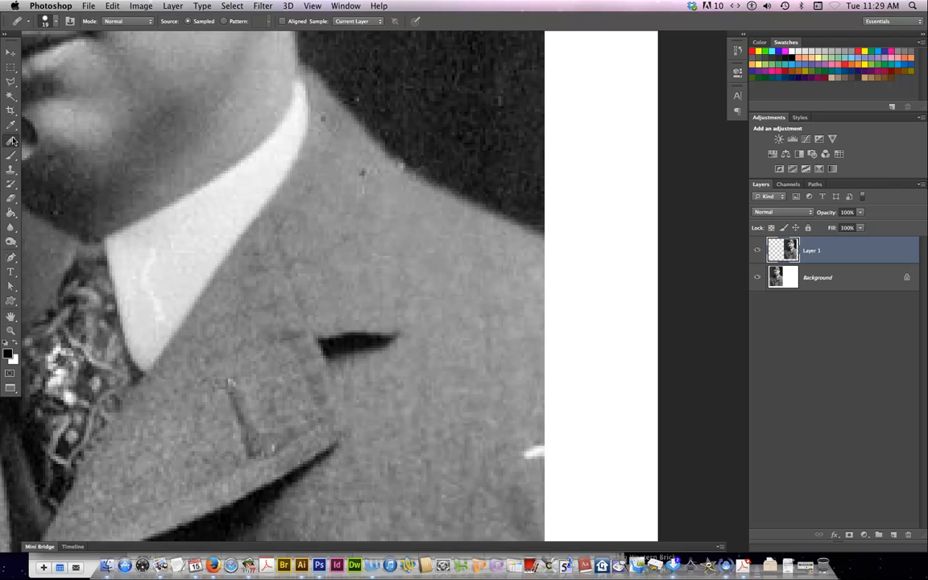
{"action": "left_click", "coordinate": [12, 143]}
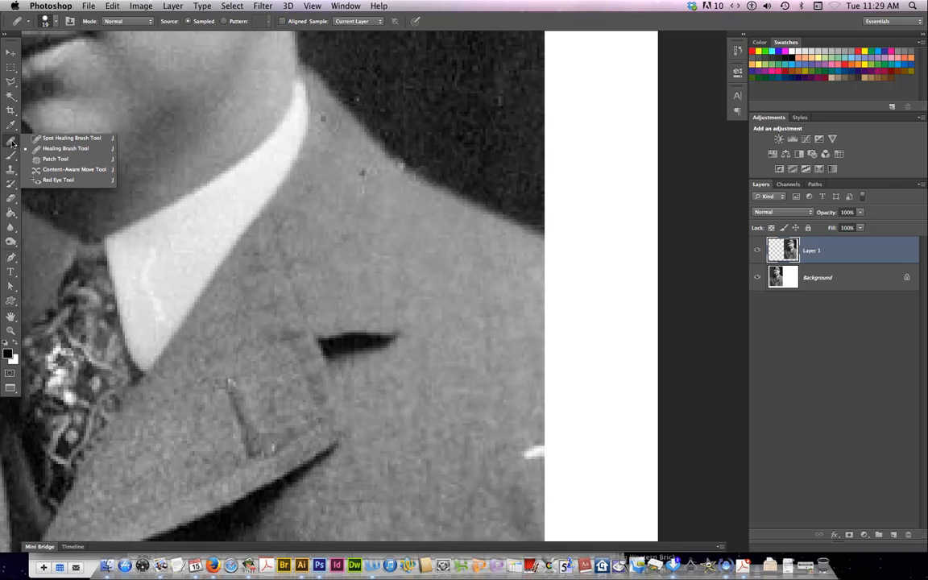
{"action": "left_click", "coordinate": [52, 159]}
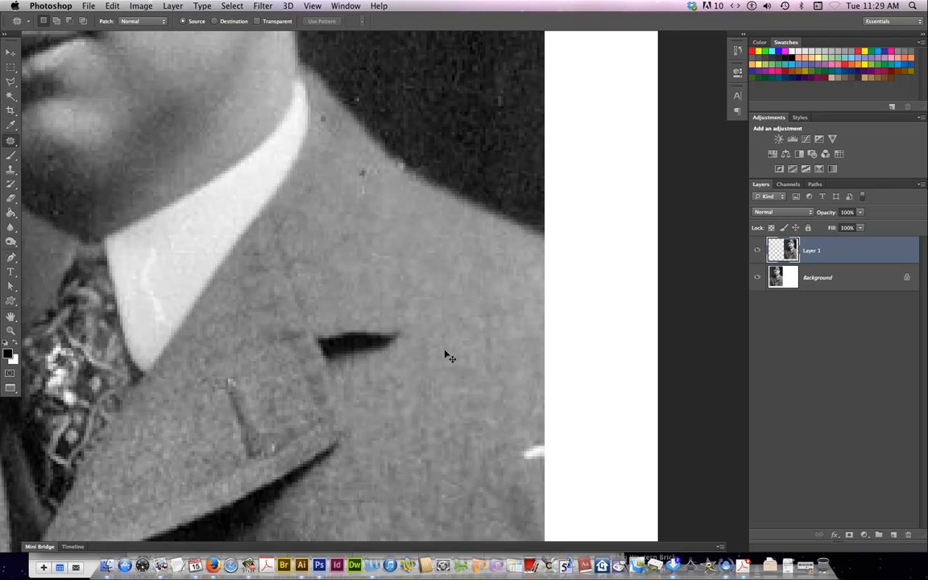
Outline the diagonal scratch in the backdrop beside the cheek, patch it from nearby clean backdrop in Source mode, and deselect
{"action": "scroll", "coordinate": [450, 356], "scroll_direction": "down", "scroll_amount": 5}
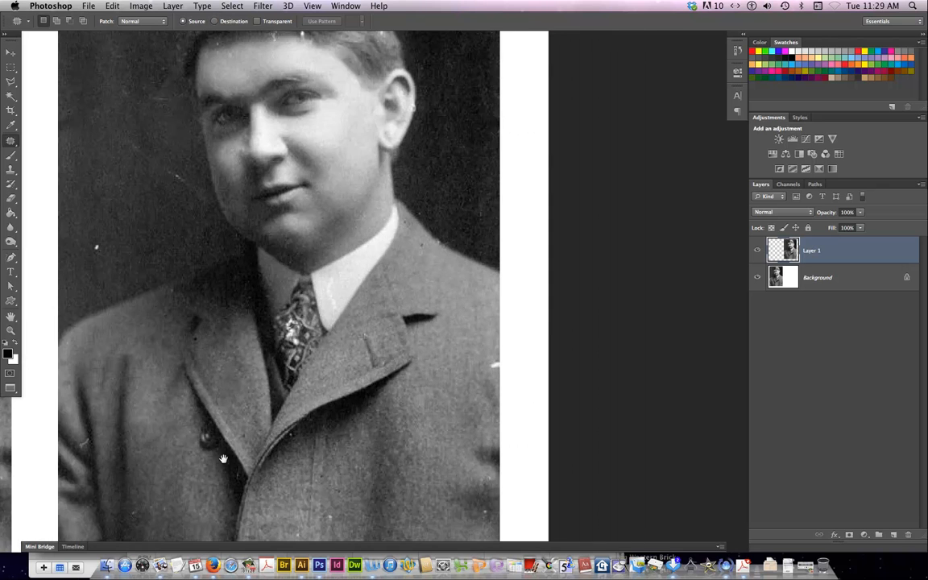
{"action": "left_click_drag", "start_coordinate": [146, 374], "coordinate": [239, 440]}
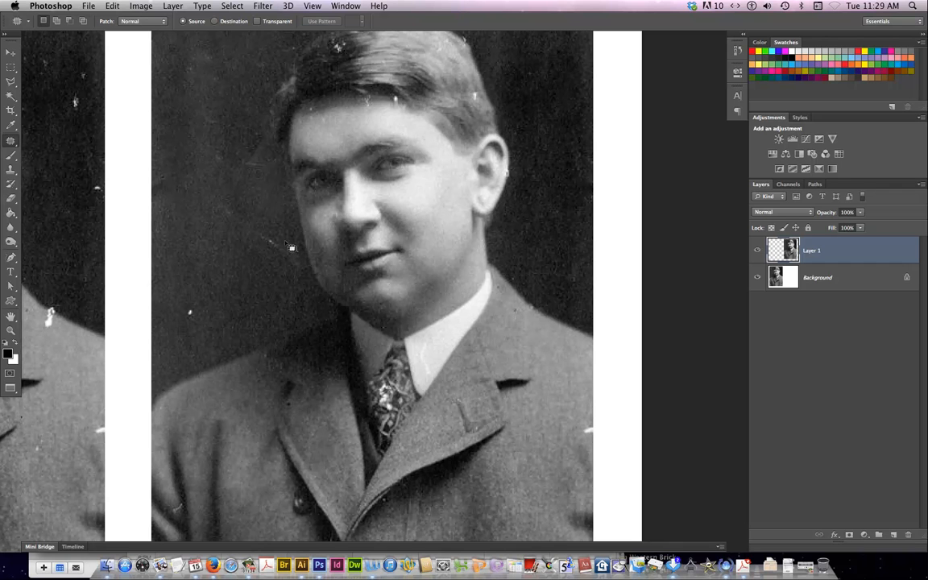
{"action": "mouse_move", "coordinate": [295, 250]}
{"action": "left_mouse_down"}
{"action": "mouse_move", "coordinate": [220, 198]}
{"action": "mouse_move", "coordinate": [235, 226]}
{"action": "mouse_move", "coordinate": [299, 256]}
{"action": "left_mouse_up"}
{"action": "left_click_drag", "start_coordinate": [249, 229], "coordinate": [240, 241]}
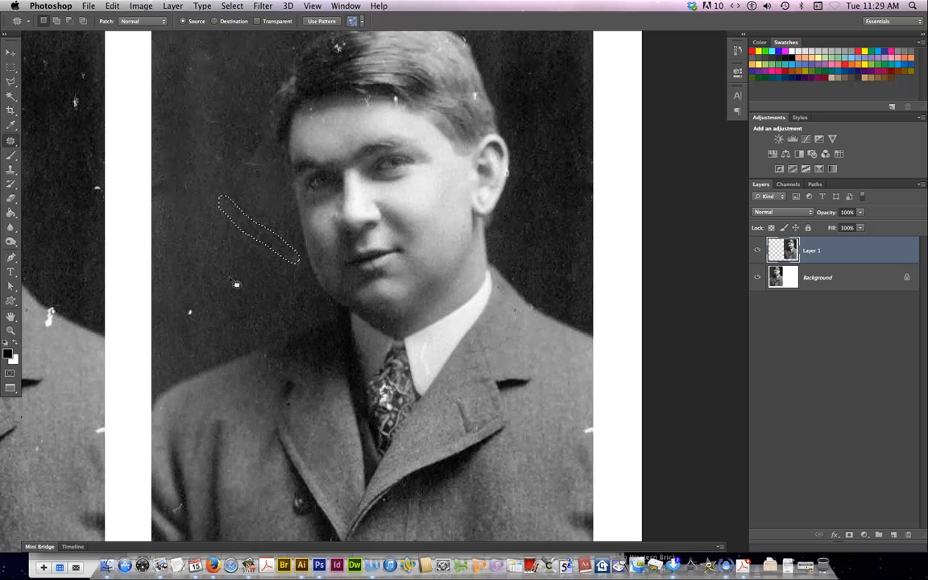
{"action": "key", "text": "super+d"}
Undo the scratch patch, try outlining and patching the scratch beside the cheek again in Source mode, and drop the selection
{"action": "scroll", "coordinate": [205, 97], "scroll_direction": "up", "scroll_amount": 2}
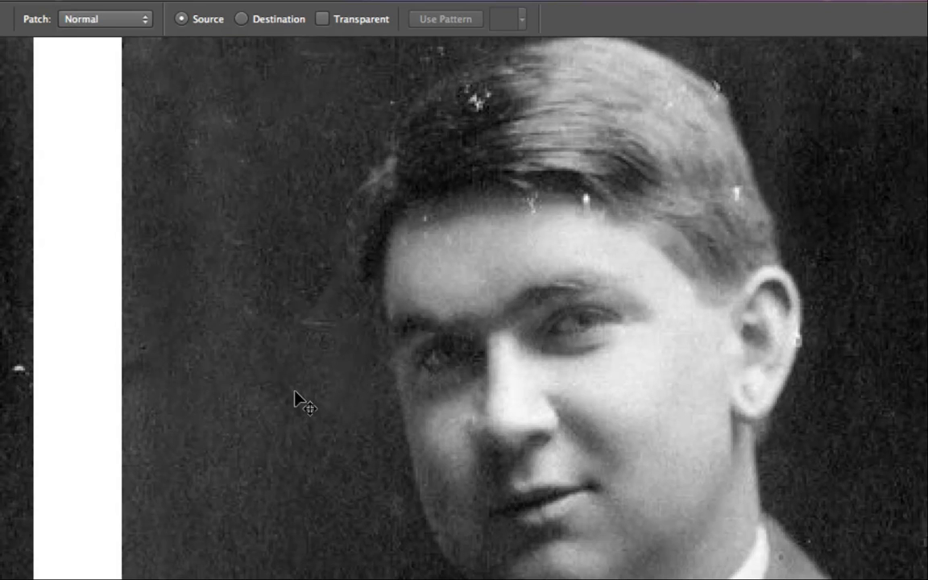
{"action": "left_click_drag", "start_coordinate": [251, 385], "coordinate": [398, 509]}
{"action": "key", "text": "super+z"}
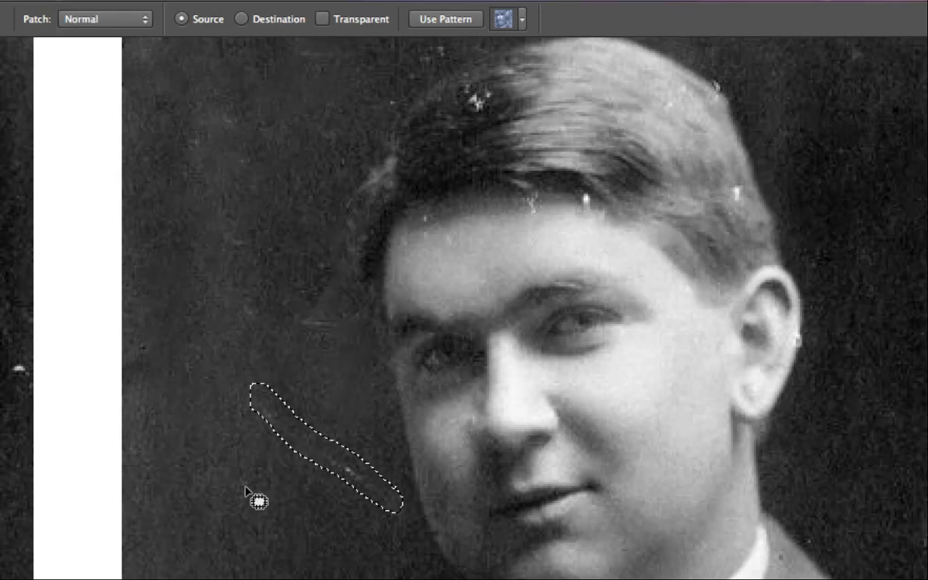
{"action": "key", "text": "super+d"}
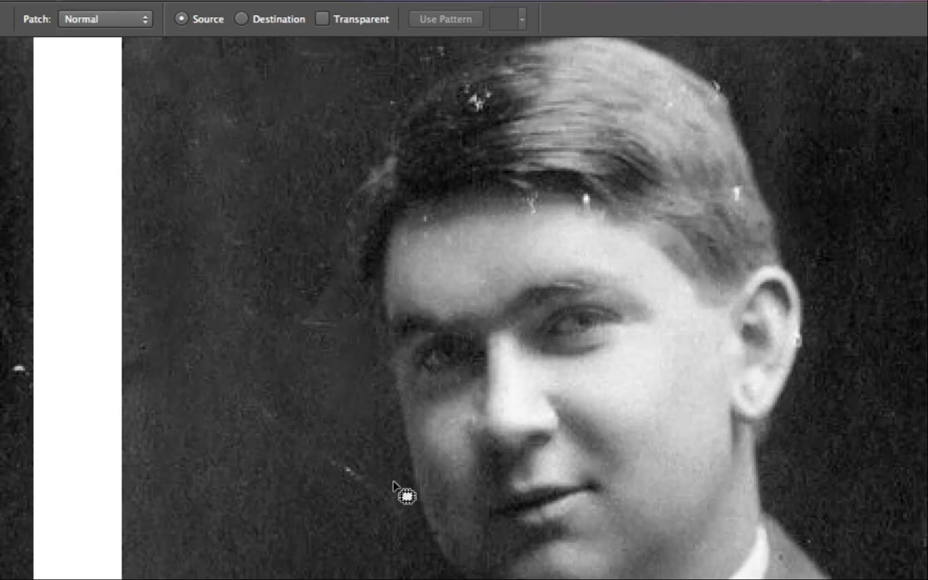
{"action": "mouse_move", "coordinate": [401, 488]}
{"action": "left_mouse_down"}
{"action": "mouse_move", "coordinate": [330, 422]}
{"action": "mouse_move", "coordinate": [240, 375]}
{"action": "mouse_move", "coordinate": [268, 450]}
{"action": "mouse_move", "coordinate": [353, 507]}
{"action": "mouse_move", "coordinate": [404, 527]}
{"action": "mouse_move", "coordinate": [399, 489]}
{"action": "mouse_move", "coordinate": [381, 479]}
{"action": "mouse_move", "coordinate": [347, 395]}
{"action": "left_mouse_up"}
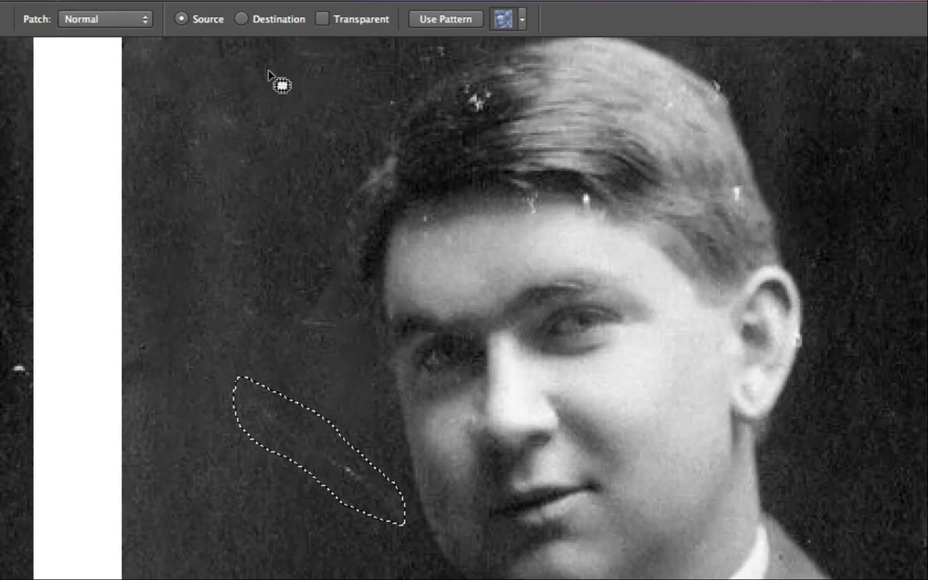
{"action": "key", "text": "super+d"}
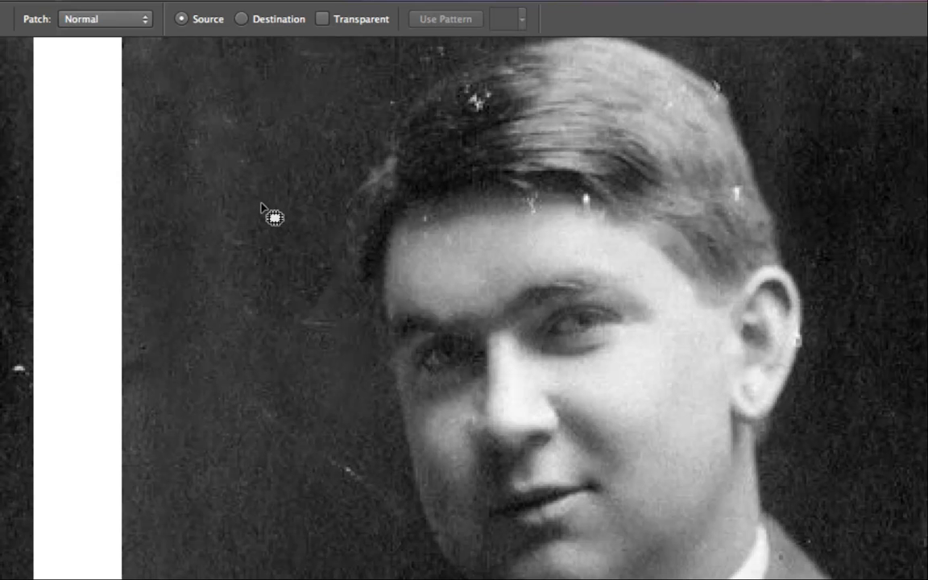
Set the Patch tool to Destination, cover the scratch beside the cheek with a patch of clean backdrop, and deselect
{"action": "left_click", "coordinate": [242, 20]}
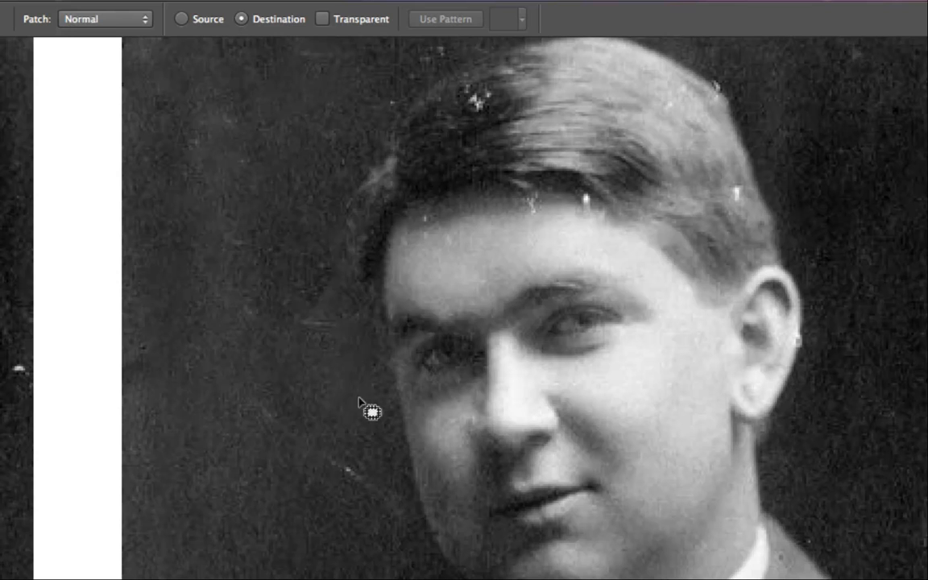
{"action": "mouse_move", "coordinate": [357, 525]}
{"action": "left_mouse_down"}
{"action": "mouse_move", "coordinate": [227, 428]}
{"action": "mouse_move", "coordinate": [223, 446]}
{"action": "mouse_move", "coordinate": [238, 463]}
{"action": "mouse_move", "coordinate": [371, 556]}
{"action": "mouse_move", "coordinate": [369, 538]}
{"action": "mouse_move", "coordinate": [350, 528]}
{"action": "mouse_move", "coordinate": [372, 489]}
{"action": "left_mouse_up"}
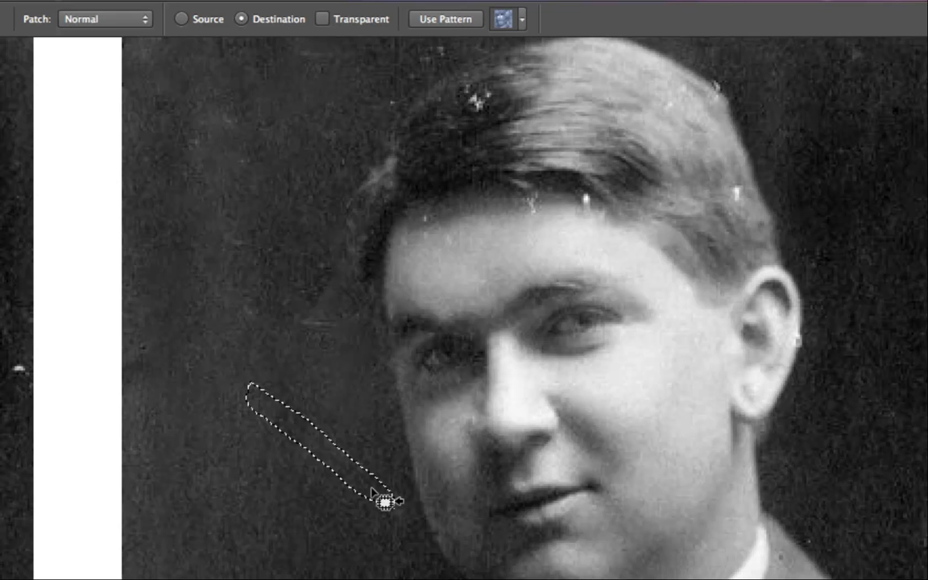
{"action": "key", "text": "super+d"}
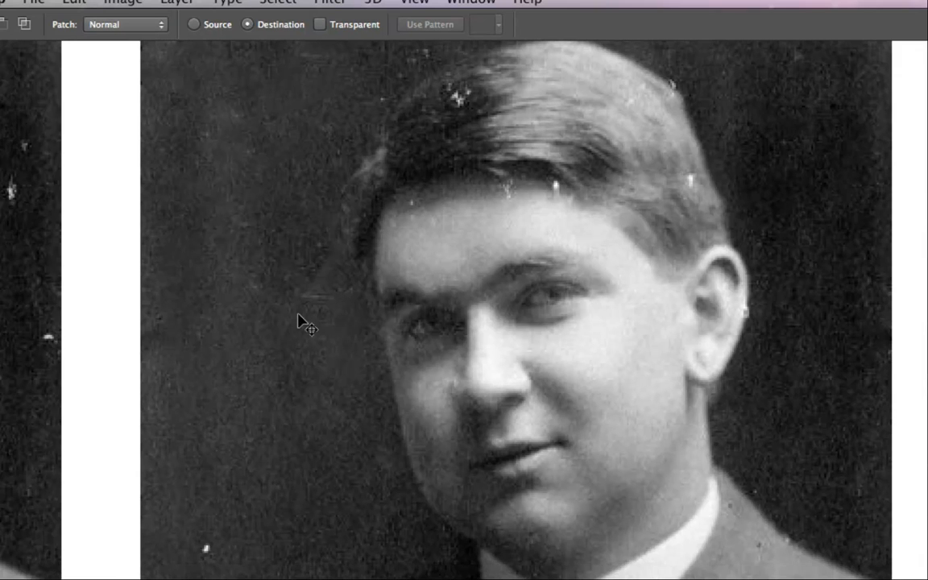
Set the Patch tool back to Source, patch the white spot in the backdrop above the shoulder from clean backdrop, and deselect
{"action": "key", "text": "super+minus"}
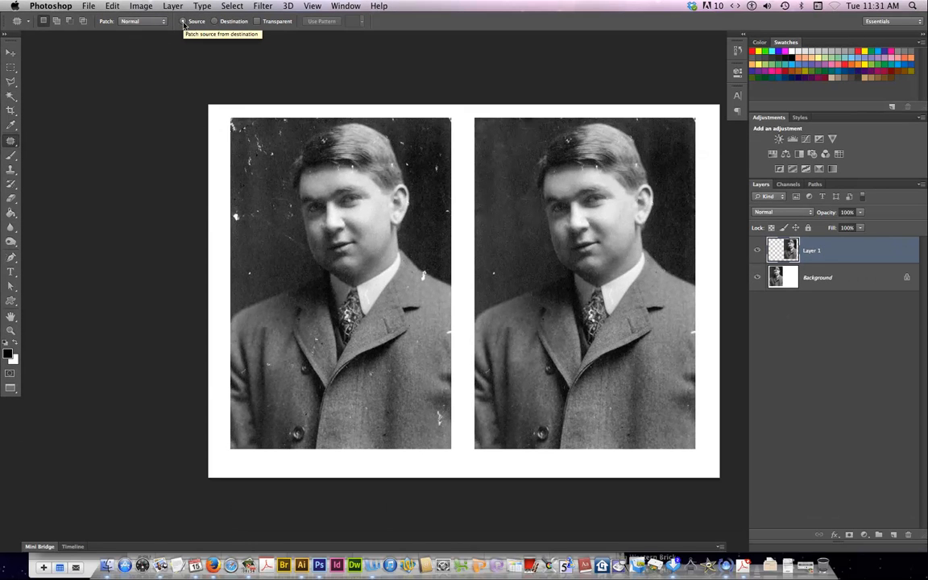
{"action": "key", "text": "z"}
{"action": "left_click", "coordinate": [485, 259]}
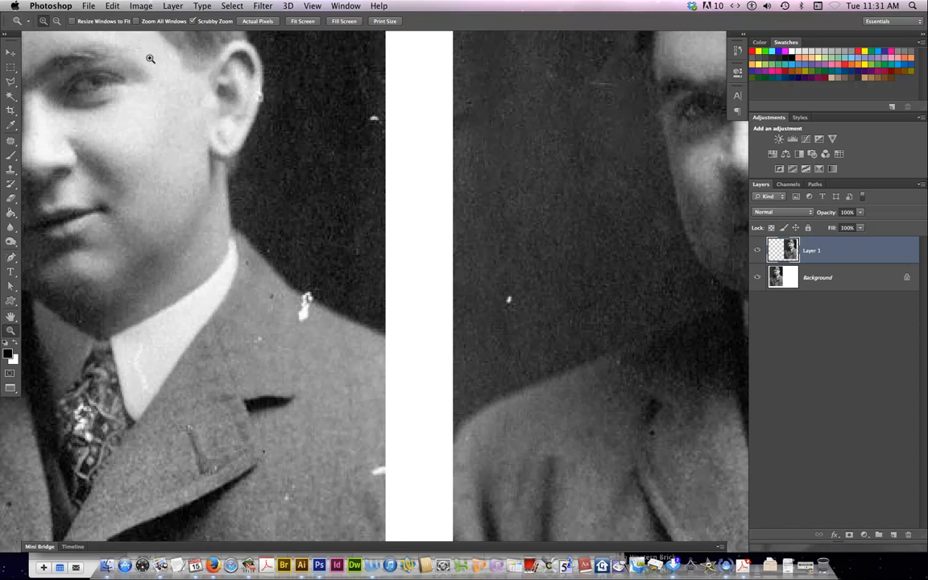
{"action": "left_click", "coordinate": [12, 141]}
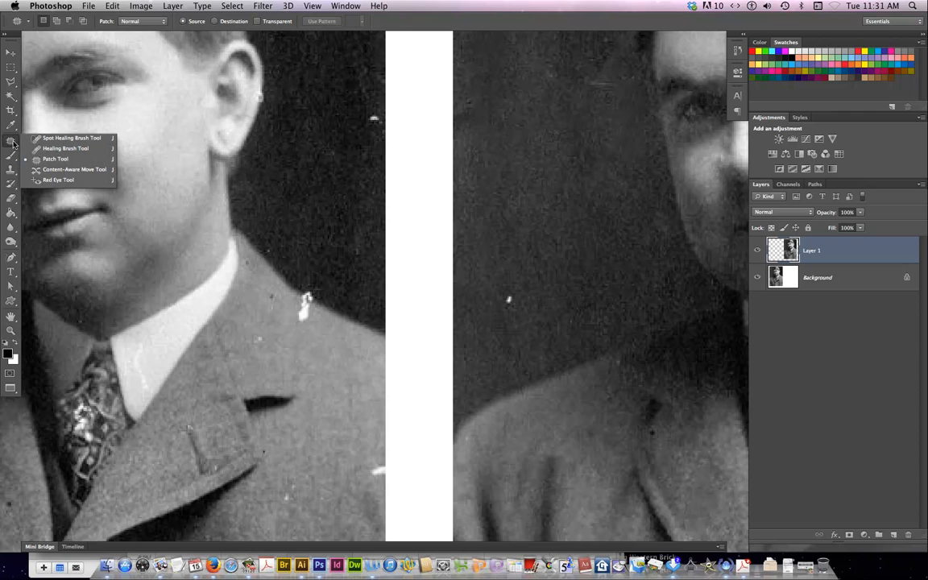
{"action": "left_click", "coordinate": [55, 159]}
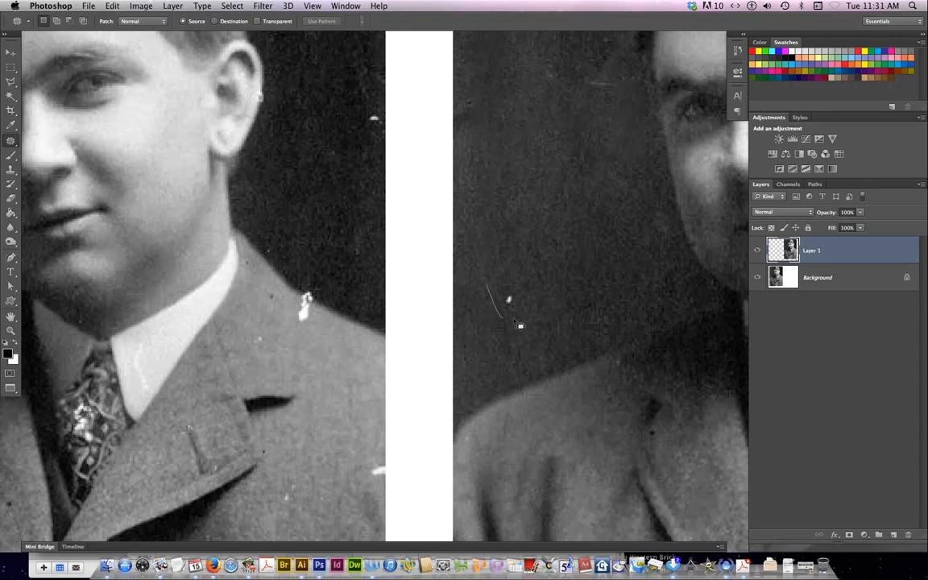
{"action": "mouse_move", "coordinate": [514, 320]}
{"action": "left_mouse_down"}
{"action": "mouse_move", "coordinate": [540, 310]}
{"action": "mouse_move", "coordinate": [505, 280]}
{"action": "mouse_move", "coordinate": [484, 292]}
{"action": "mouse_move", "coordinate": [492, 298]}
{"action": "mouse_move", "coordinate": [531, 255]}
{"action": "left_mouse_up"}
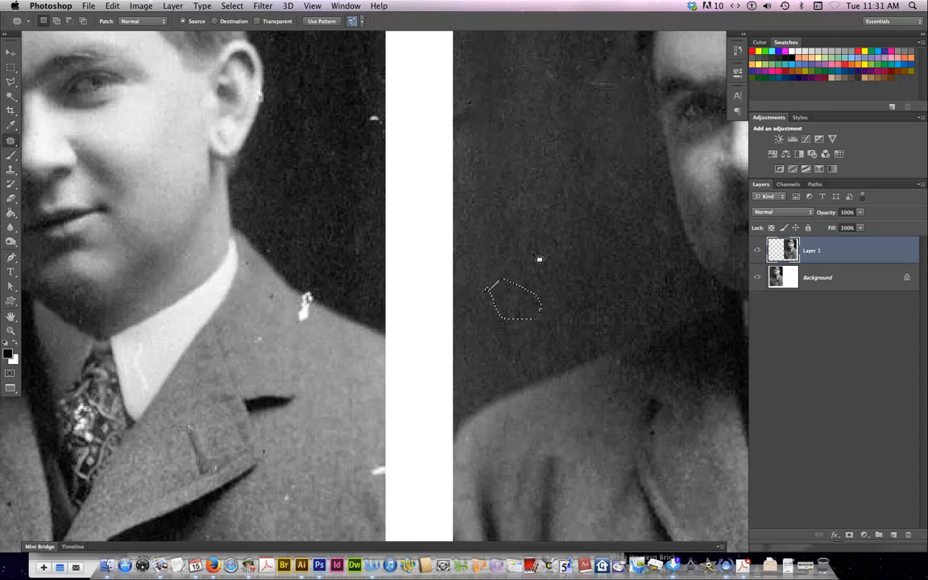
{"action": "left_click", "coordinate": [580, 299]}
{"action": "scroll", "coordinate": [569, 378], "scroll_direction": "down", "scroll_amount": 3}
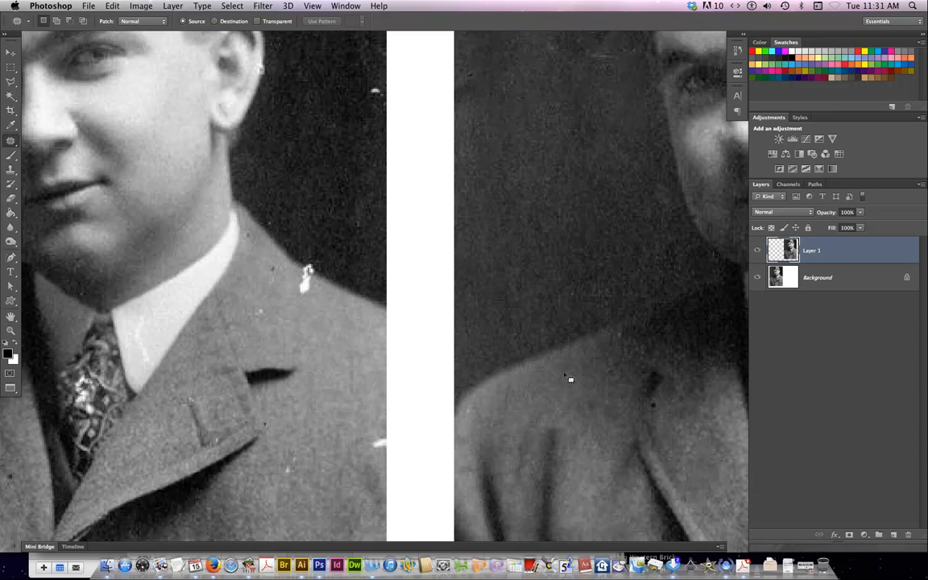
Try painting a gray brush stroke across the dark backdrop above the shoulder with the Brush tool, and undo it
{"action": "left_click", "coordinate": [11, 157]}
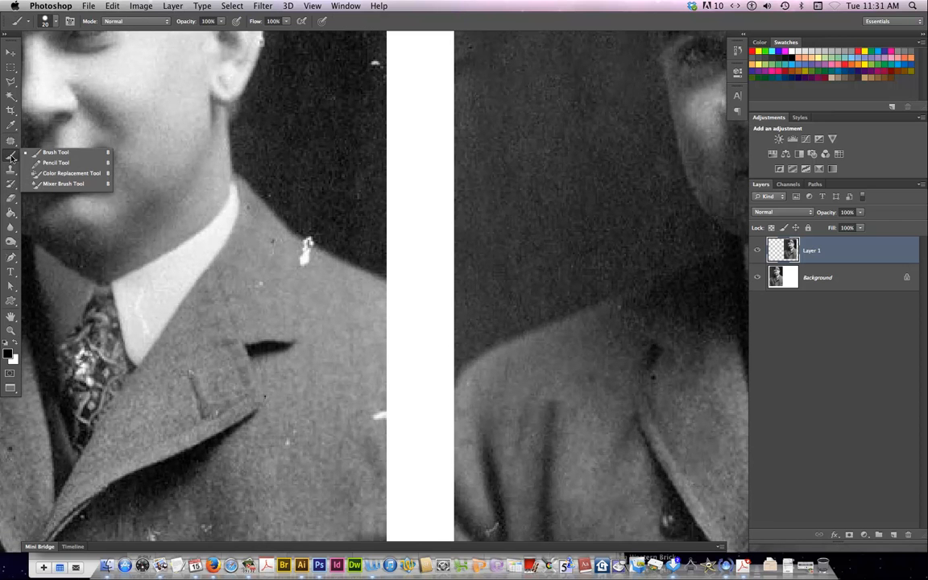
{"action": "left_click", "coordinate": [42, 153]}
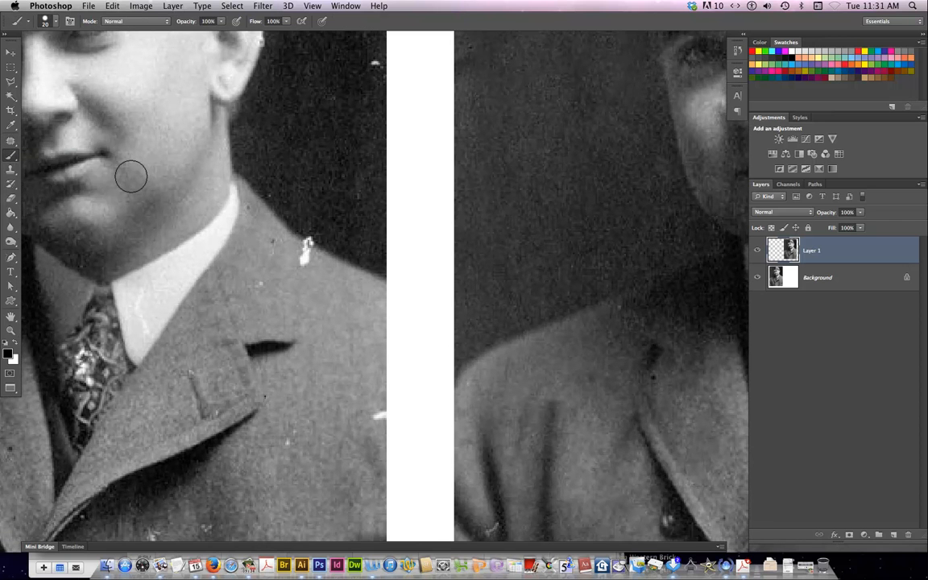
{"action": "mouse_move", "coordinate": [522, 249]}
{"action": "left_mouse_down"}
{"action": "mouse_move", "coordinate": [539, 207]}
{"action": "mouse_move", "coordinate": [564, 222]}
{"action": "mouse_move", "coordinate": [541, 223]}
{"action": "mouse_move", "coordinate": [558, 208]}
{"action": "mouse_move", "coordinate": [573, 233]}
{"action": "left_mouse_up"}
{"action": "key", "text": "super+z"}
{"action": "left_click_drag", "start_coordinate": [528, 302], "coordinate": [587, 279]}
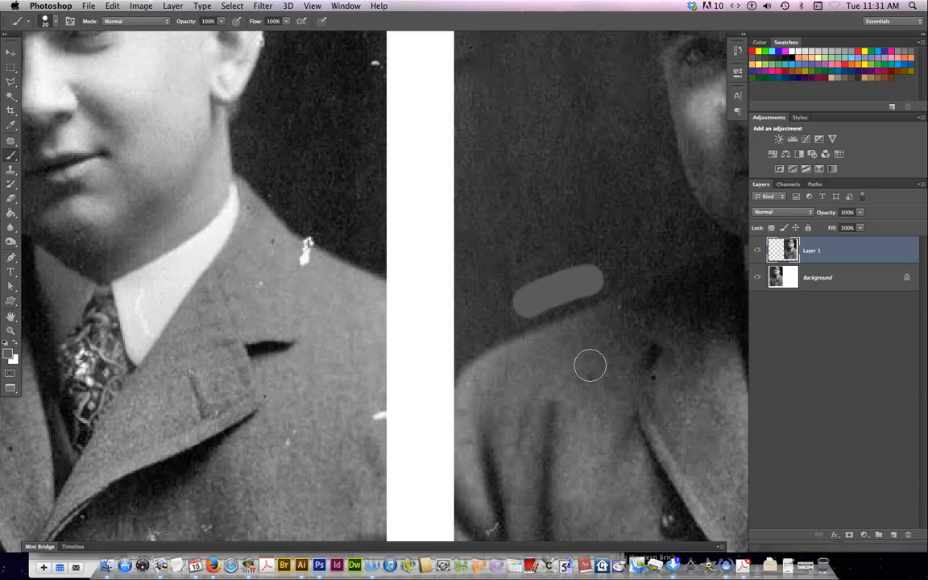
{"action": "key", "text": "super+z"}
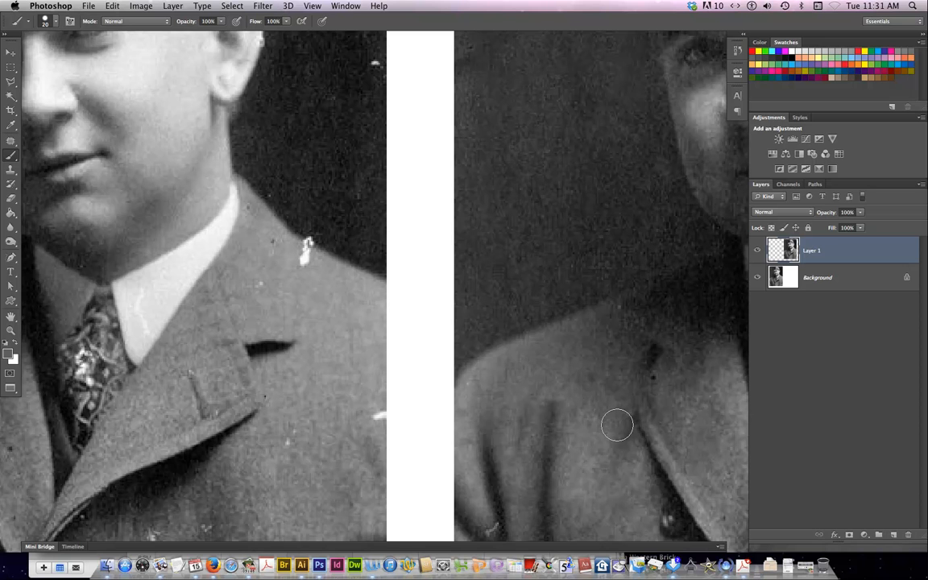
Paint over the dark specks on the lower front of the coat with gray sampled from the surrounding fabric
{"action": "scroll", "coordinate": [614, 425], "scroll_direction": "down", "scroll_amount": 5}
{"action": "scroll", "coordinate": [612, 424], "scroll_direction": "down", "scroll_amount": 3}
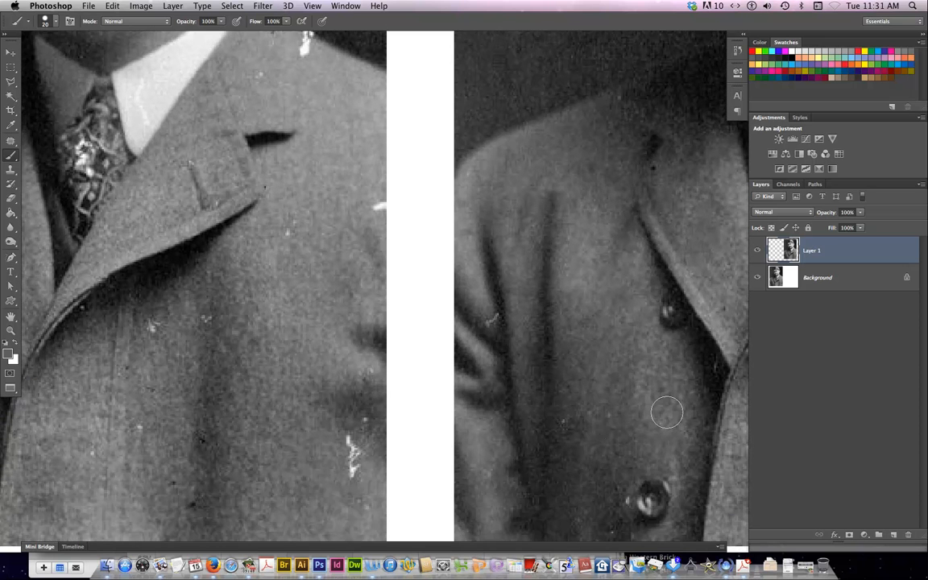
{"action": "scroll", "coordinate": [628, 411], "scroll_direction": "up", "scroll_amount": 2}
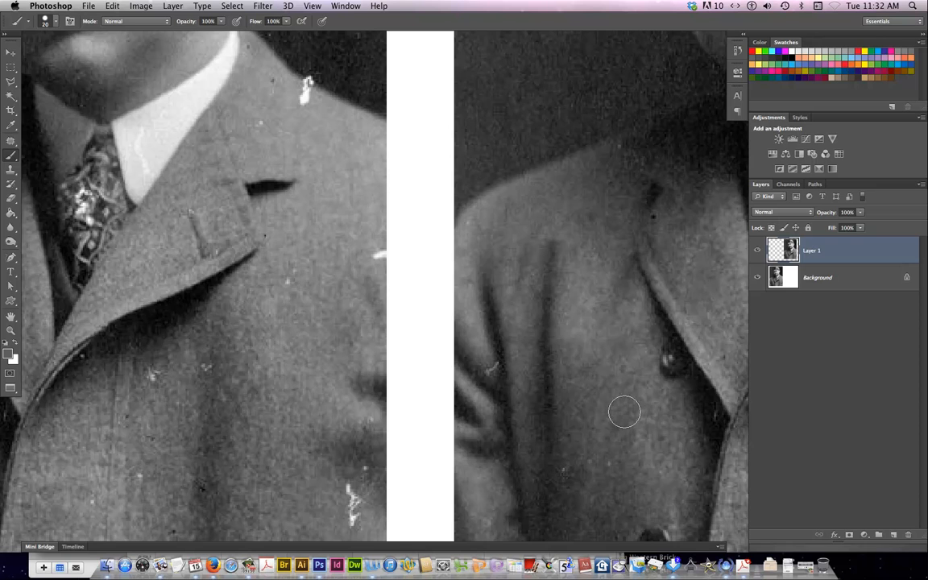
{"action": "scroll", "coordinate": [621, 410], "scroll_direction": "left", "scroll_amount": 10}
{"action": "scroll", "coordinate": [618, 413], "scroll_direction": "left", "scroll_amount": 8}
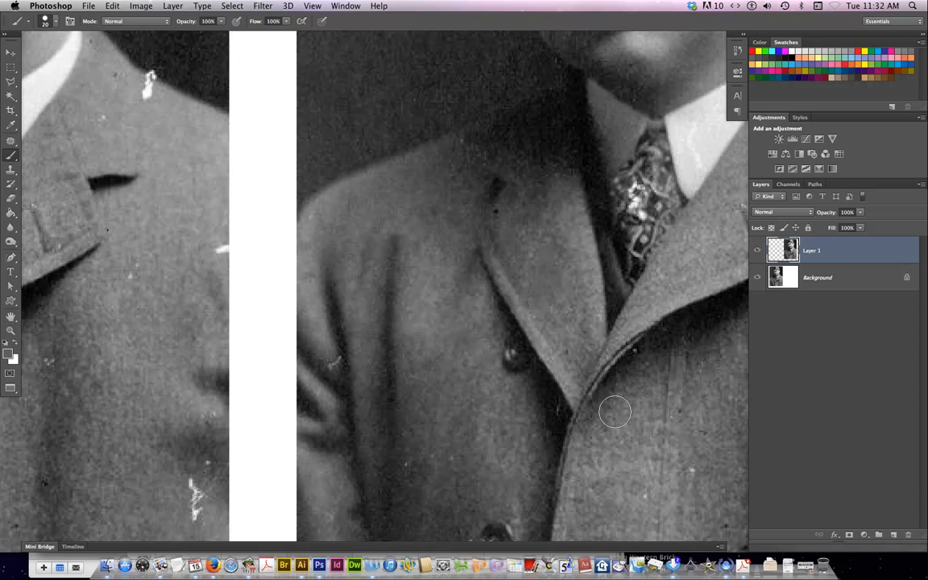
{"action": "scroll", "coordinate": [617, 415], "scroll_direction": "right", "scroll_amount": 8}
{"action": "scroll", "coordinate": [617, 415], "scroll_direction": "down", "scroll_amount": 5}
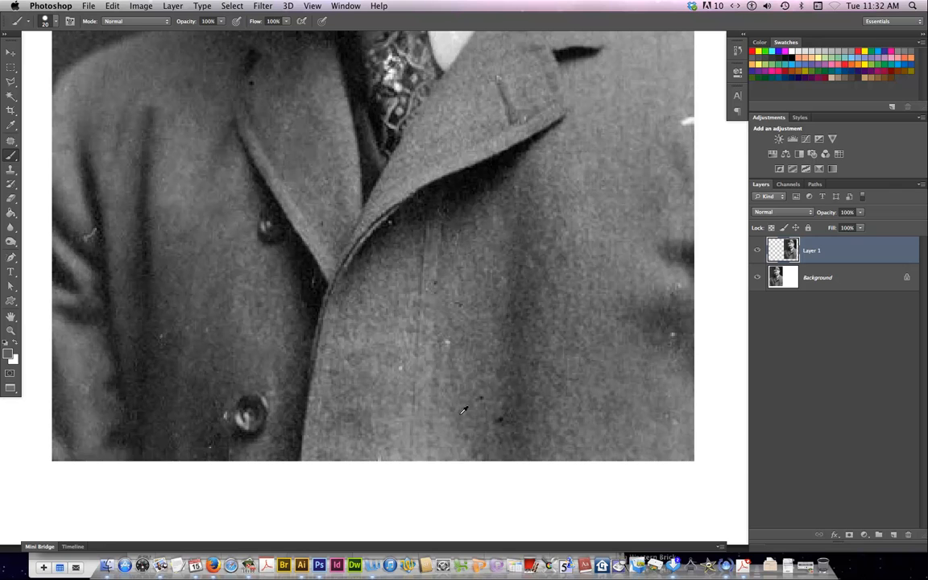
{"action": "left_click_drag", "start_coordinate": [481, 396], "coordinate": [493, 413]}
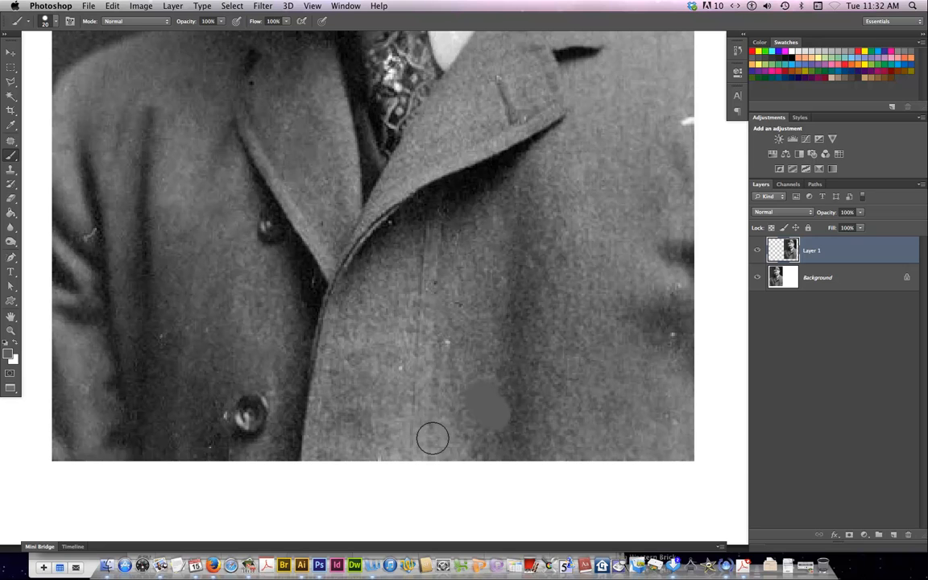
Outline the flat gray paint blotch on the lower coat with the Patch tool and patch it from textured fabric above in Source mode
{"action": "left_click", "coordinate": [11, 143]}
{"action": "left_click", "coordinate": [56, 159]}
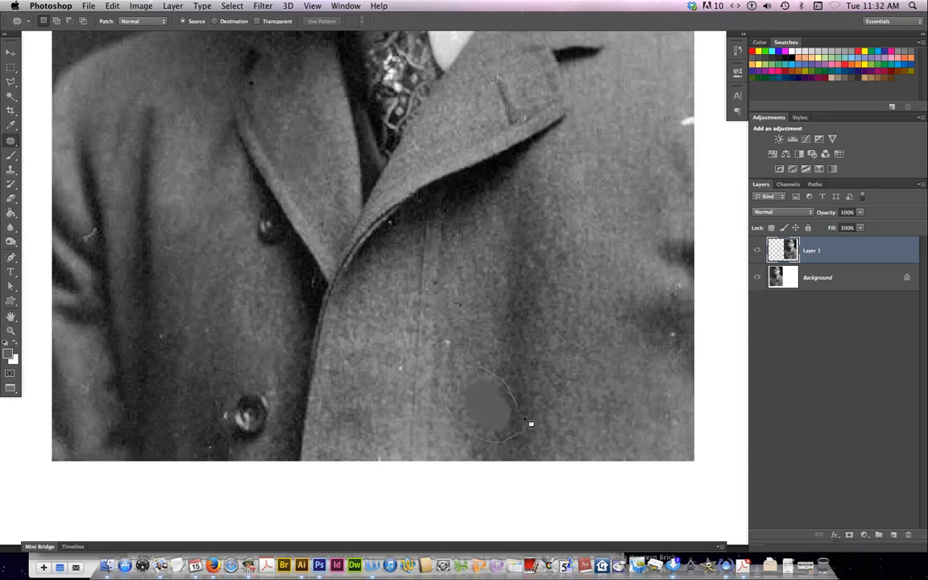
{"action": "mouse_move", "coordinate": [514, 398]}
{"action": "left_mouse_down"}
{"action": "mouse_move", "coordinate": [499, 387]}
{"action": "mouse_move", "coordinate": [504, 347]}
{"action": "left_mouse_up"}
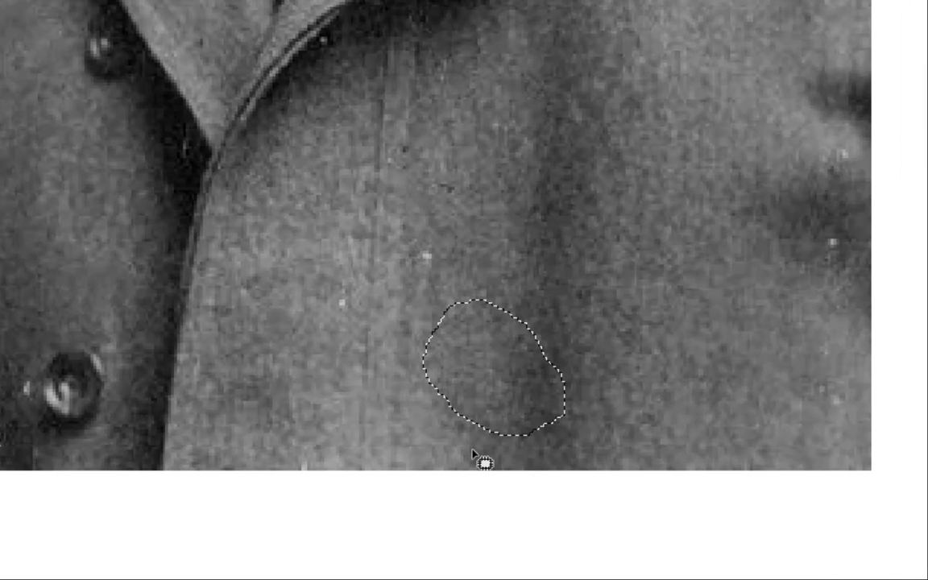
{"action": "key", "text": "ctrl+f"}
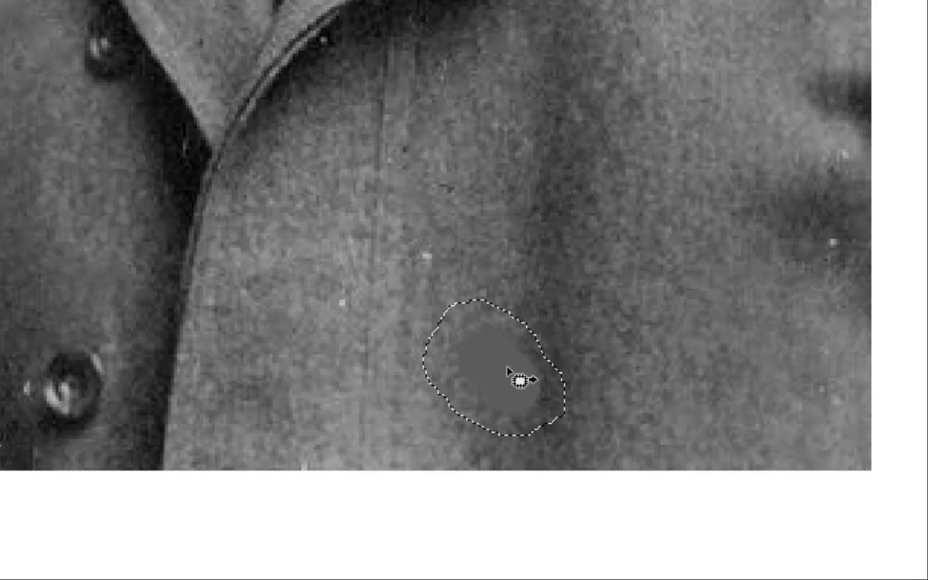
{"action": "left_click_drag", "start_coordinate": [522, 378], "coordinate": [533, 249]}
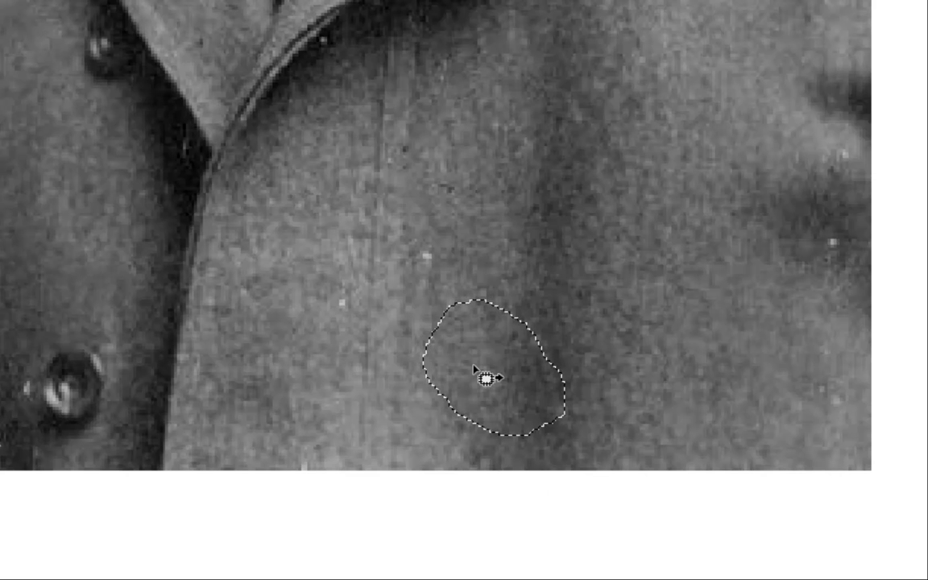
Try re-patching the outlined coat area from fabric near the white speck, undo it, and deselect
{"action": "left_click_drag", "start_coordinate": [482, 369], "coordinate": [436, 278]}
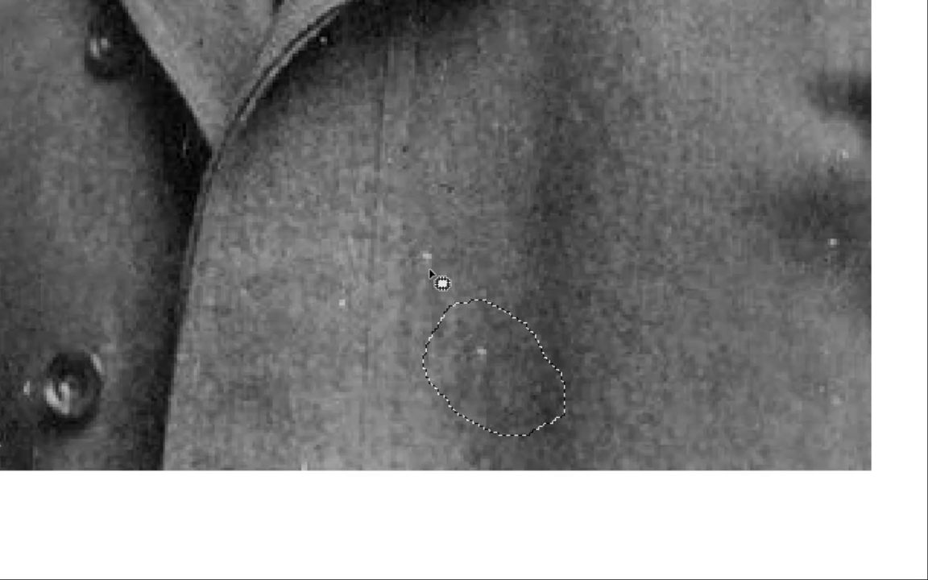
{"action": "key", "text": "ctrl+z"}
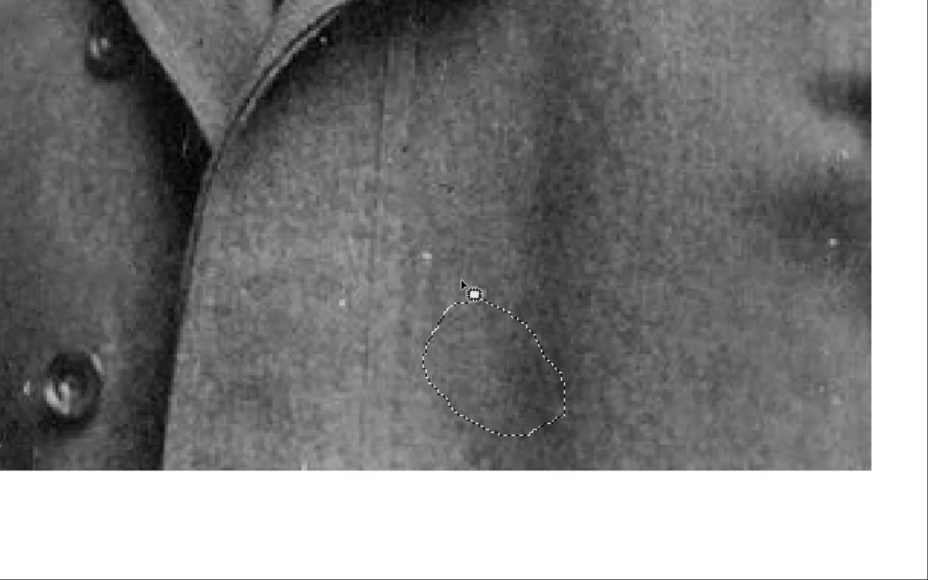
{"action": "left_click_drag", "start_coordinate": [507, 383], "coordinate": [439, 276]}
{"action": "key", "text": "ctrl+z"}
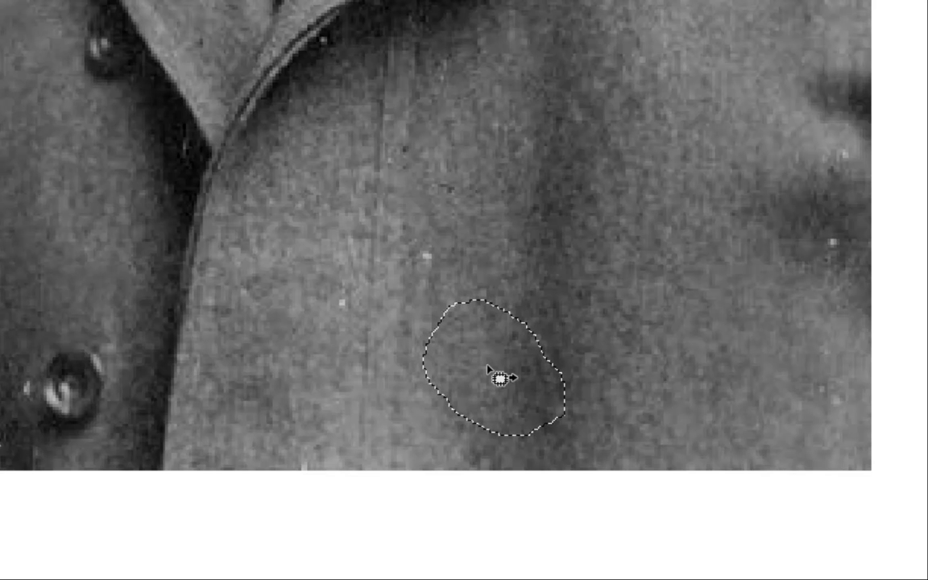
{"action": "key", "text": "ctrl+d"}
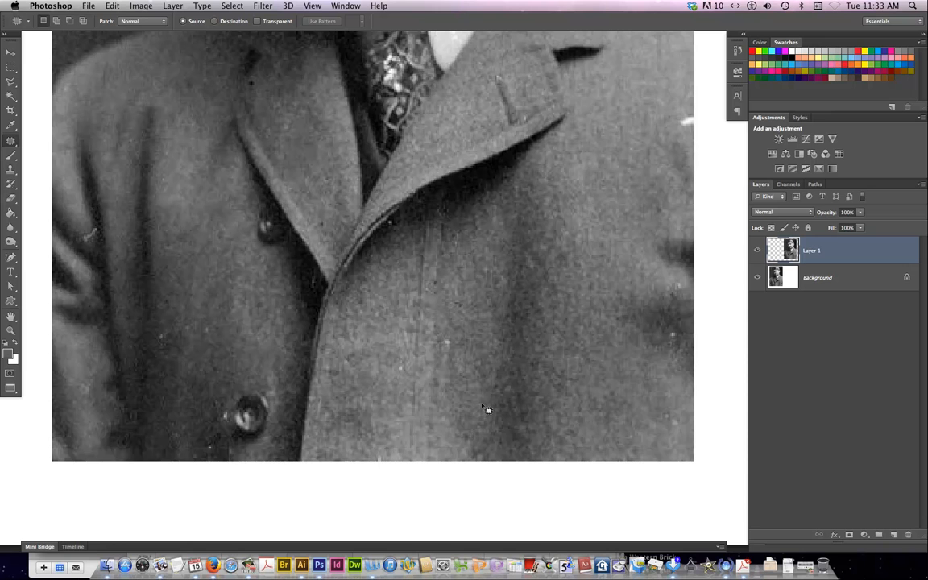
Try patching the white mark at the coat's outer edge from clean fabric in Source mode, and undo the patch
{"action": "key", "text": "ctrl+0"}
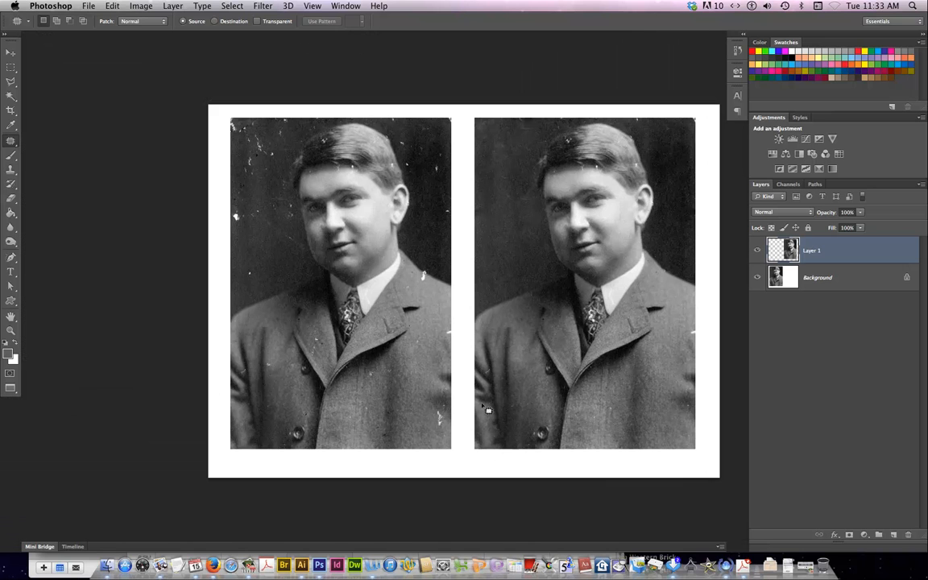
{"action": "left_click_drag", "start_coordinate": [607, 434], "coordinate": [522, 434]}
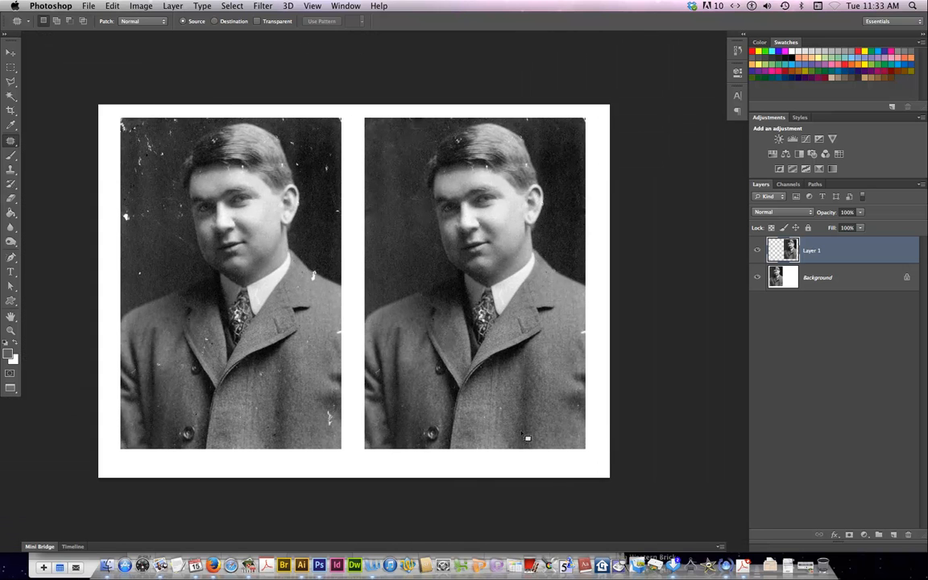
{"action": "scroll", "coordinate": [507, 425], "scroll_direction": "right", "scroll_amount": 5}
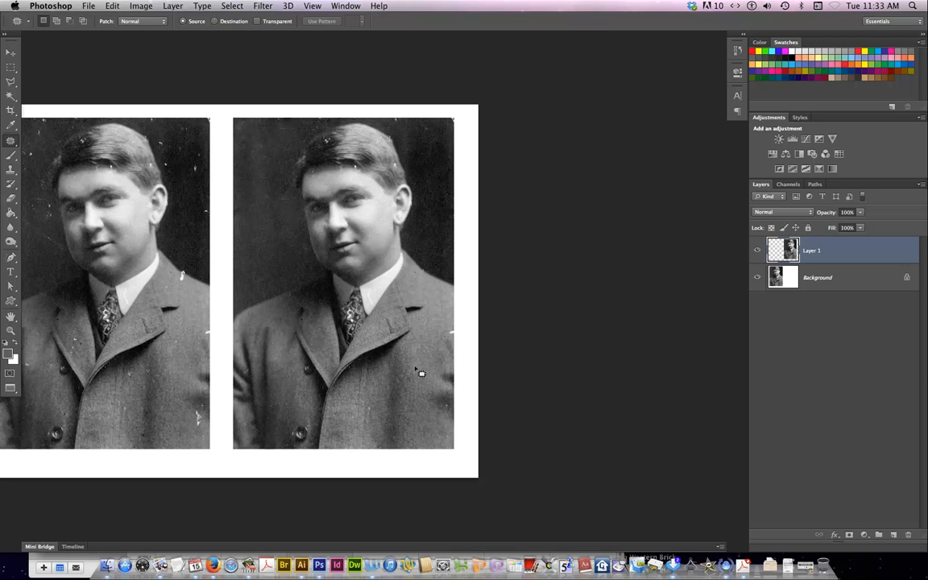
{"action": "scroll", "coordinate": [456, 359], "scroll_direction": "up", "scroll_amount": 3}
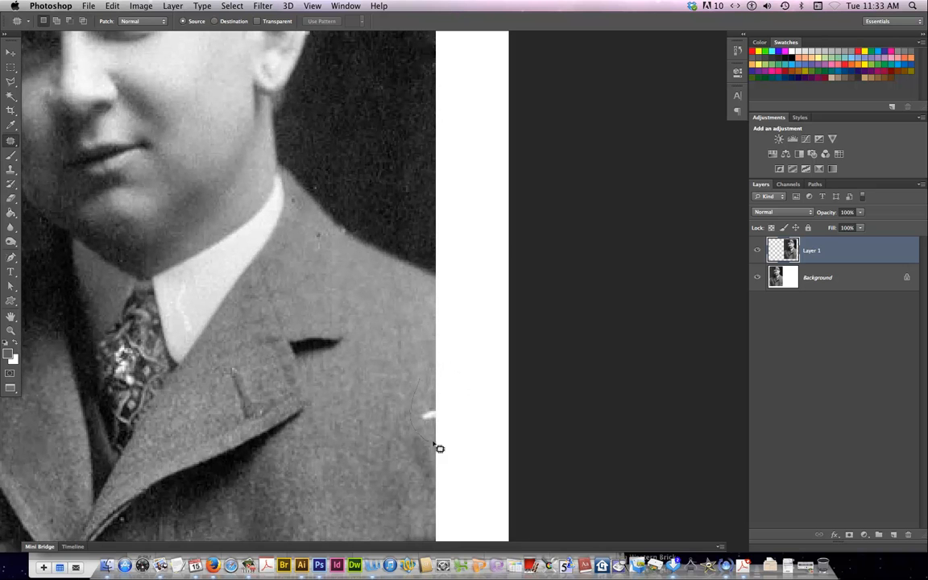
{"action": "mouse_move", "coordinate": [427, 425]}
{"action": "left_mouse_down"}
{"action": "mouse_move", "coordinate": [457, 389]}
{"action": "mouse_move", "coordinate": [428, 383]}
{"action": "mouse_move", "coordinate": [436, 404]}
{"action": "mouse_move", "coordinate": [394, 337]}
{"action": "mouse_move", "coordinate": [400, 341]}
{"action": "left_mouse_up"}
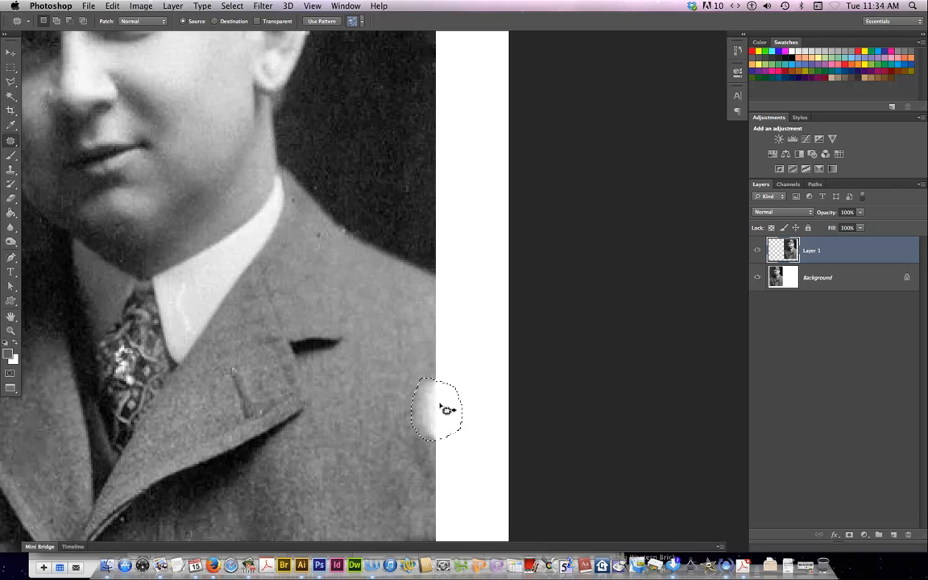
{"action": "key", "text": "super+z"}
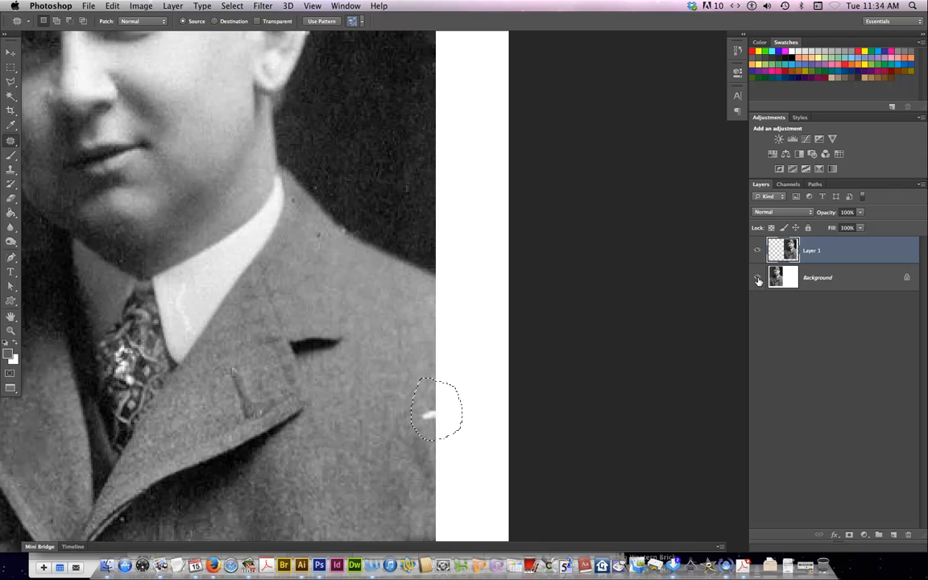
Hide the Background layer, try the patch on the white edge mark again, undo it, and deselect
{"action": "left_click", "coordinate": [757, 277]}
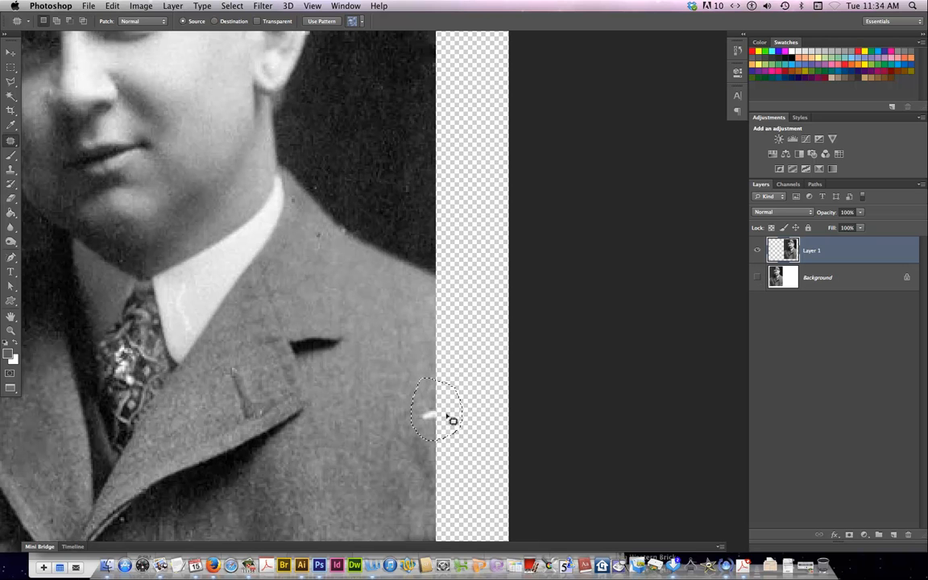
{"action": "left_click_drag", "start_coordinate": [438, 411], "coordinate": [393, 349]}
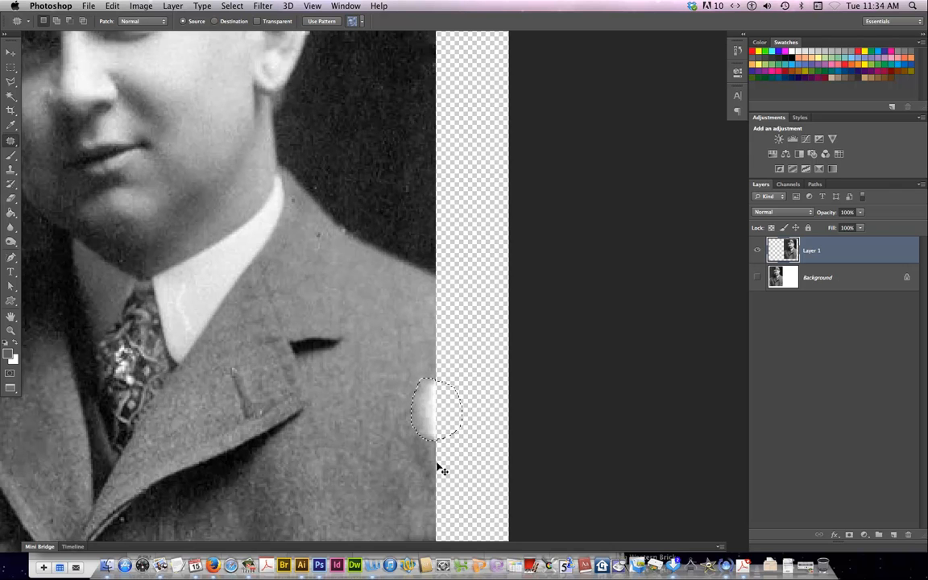
{"action": "key", "text": "super+z"}
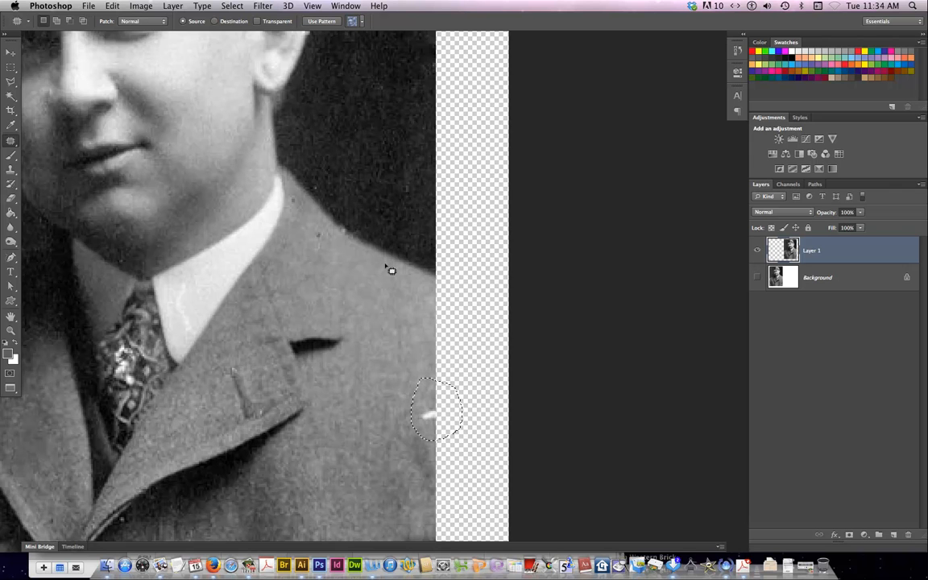
{"action": "key", "text": "super+d"}
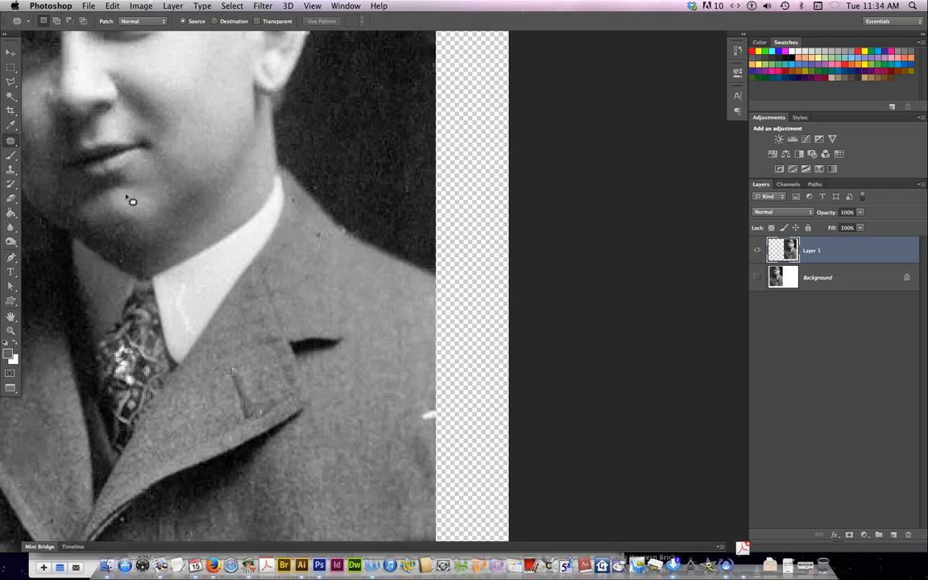
Remove the white mark at the coat's outer edge with the Spot Healing Brush in Content-Aware mode
{"action": "left_click", "coordinate": [12, 144]}
{"action": "left_click", "coordinate": [49, 138]}
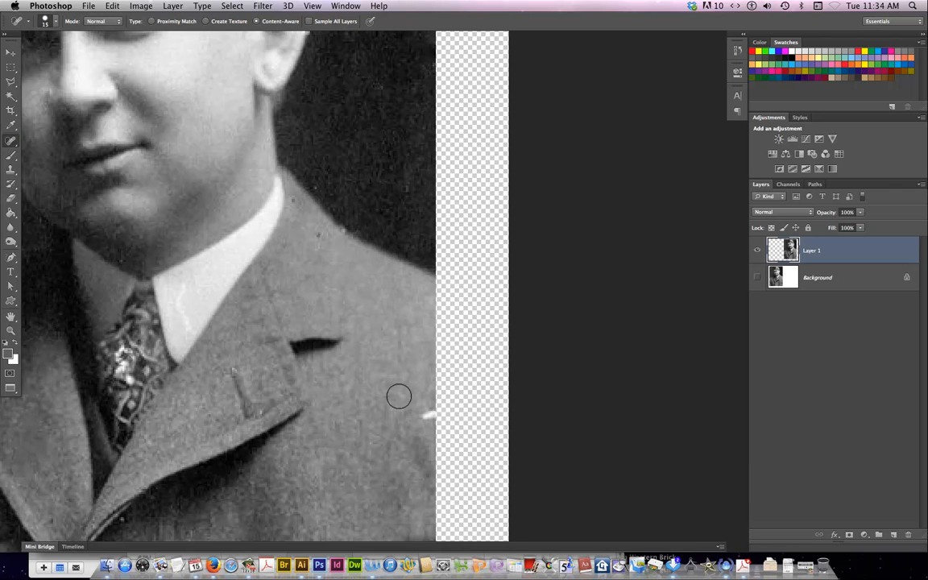
{"action": "left_click", "coordinate": [425, 418]}
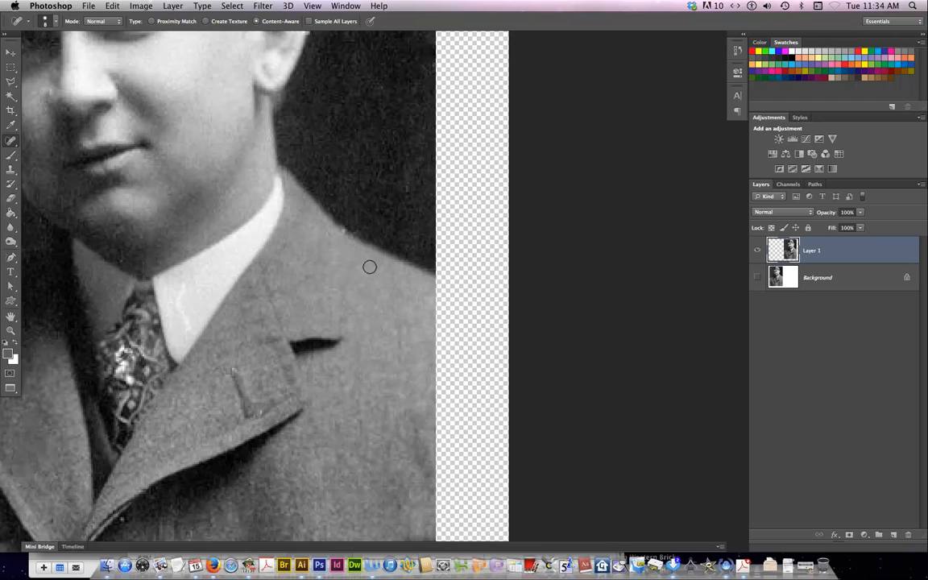
Spot-heal the speck on the shoulder beside the collar and the blemish in the backdrop just below the earlobe
{"action": "key", "text": "super+plus"}
{"action": "key", "text": "super+plus"}
{"action": "key", "text": "super+plus"}
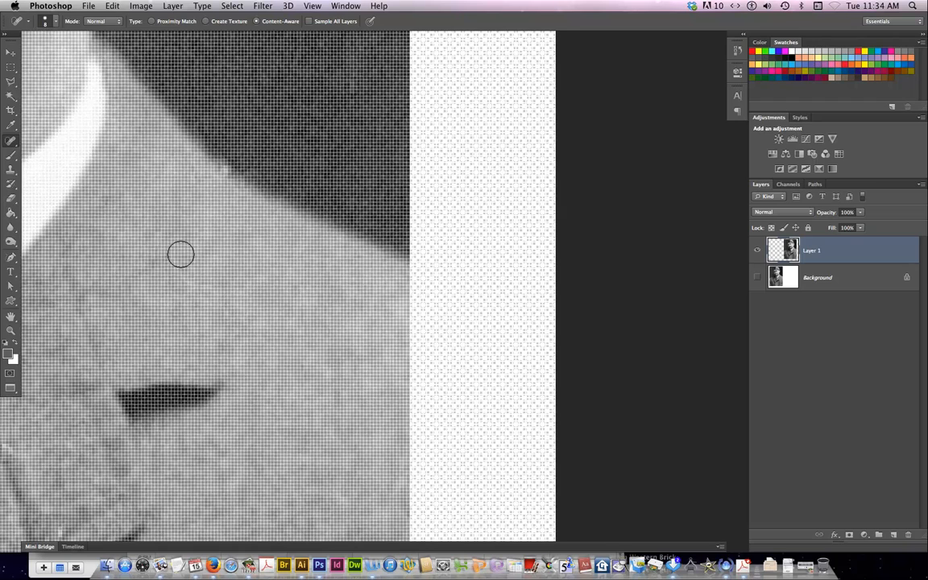
{"action": "key", "text": "super+minus"}
{"action": "left_click", "coordinate": [185, 226]}
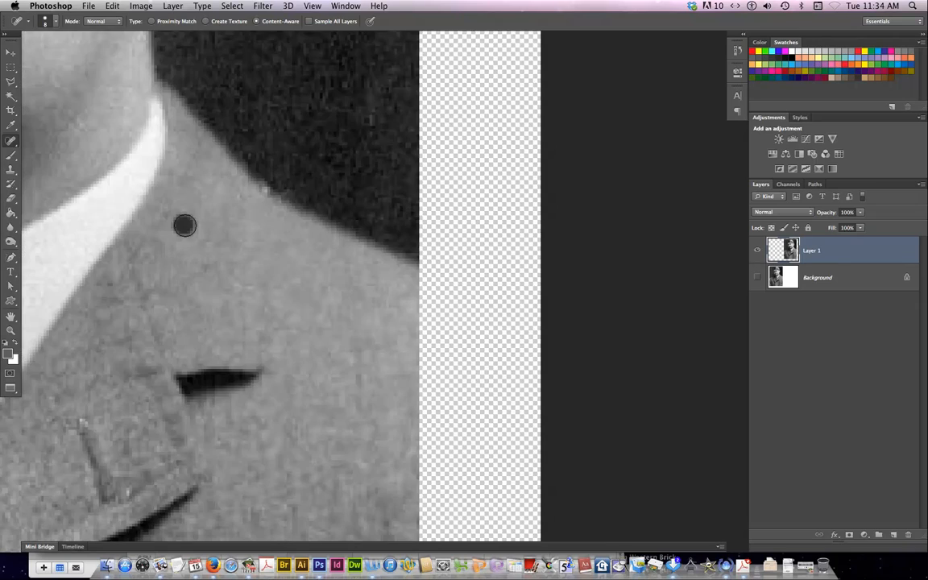
{"action": "left_click_drag", "start_coordinate": [180, 207], "coordinate": [420, 574]}
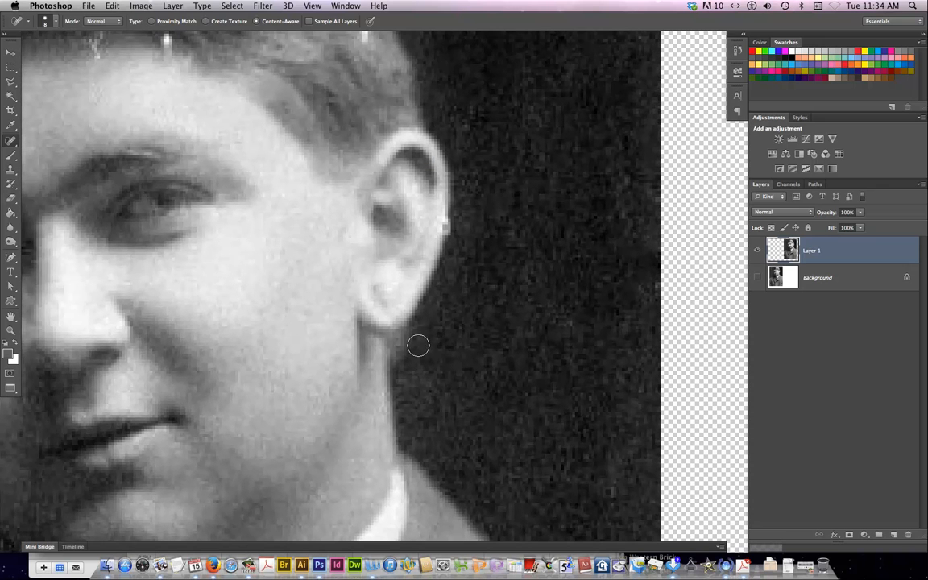
{"action": "left_click_drag", "start_coordinate": [407, 344], "coordinate": [407, 358]}
Rebuild the ear's outer edge over the white spot with the Clone Stamp at brush size 10, sampling the clean edge below it
{"action": "left_click", "coordinate": [11, 170]}
{"action": "left_click", "coordinate": [58, 168]}
{"action": "left_click", "coordinate": [439, 270]}
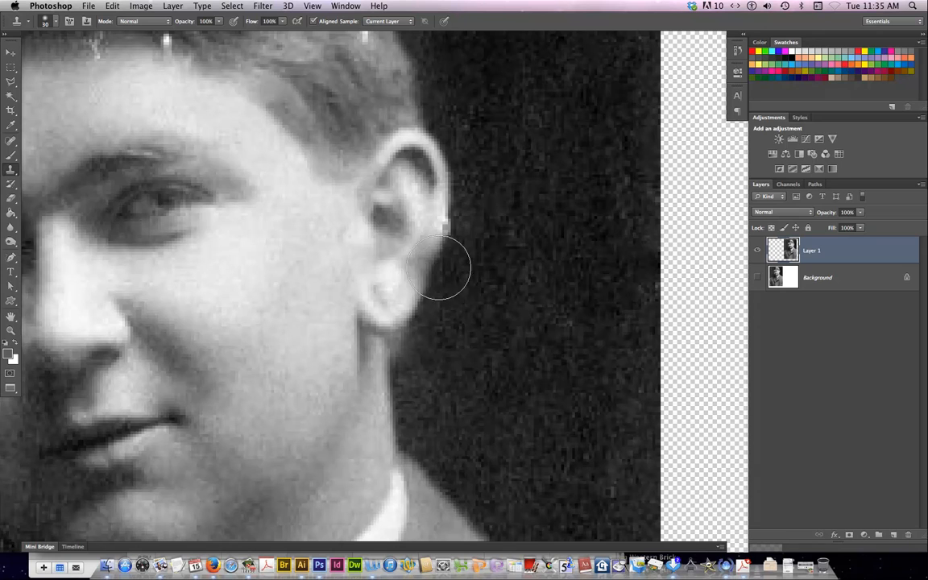
{"action": "key", "text": "["}
{"action": "key", "text": "bracketleft"}
{"action": "key", "text": "bracketleft"}
{"action": "key", "text": "bracketleft"}
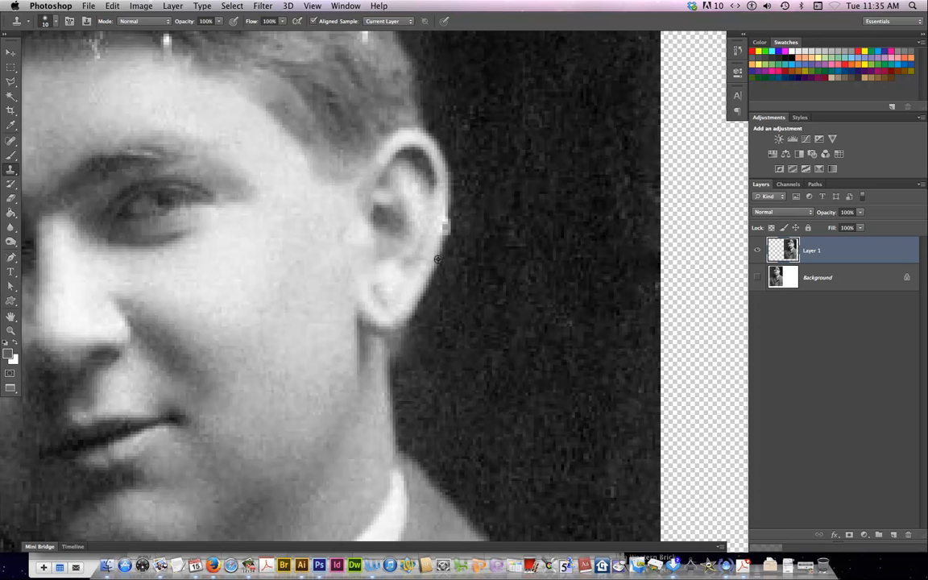
{"action": "left_click_drag", "start_coordinate": [444, 252], "coordinate": [446, 231]}
{"action": "scroll", "coordinate": [457, 288], "scroll_direction": "left", "scroll_amount": 6}
{"action": "scroll", "coordinate": [431, 358], "scroll_direction": "up", "scroll_amount": 6}
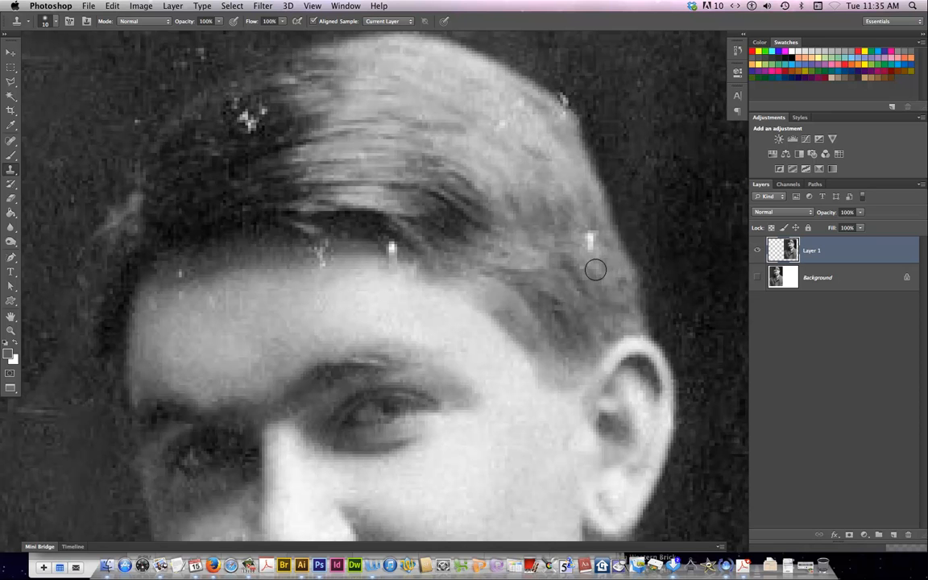
Clone out the white mark in the hair above the ear and, at brush size 20, the white spots along the head's outer edge
{"action": "left_click", "coordinate": [603, 256], "text": "alt"}
{"action": "left_click", "coordinate": [590, 240]}
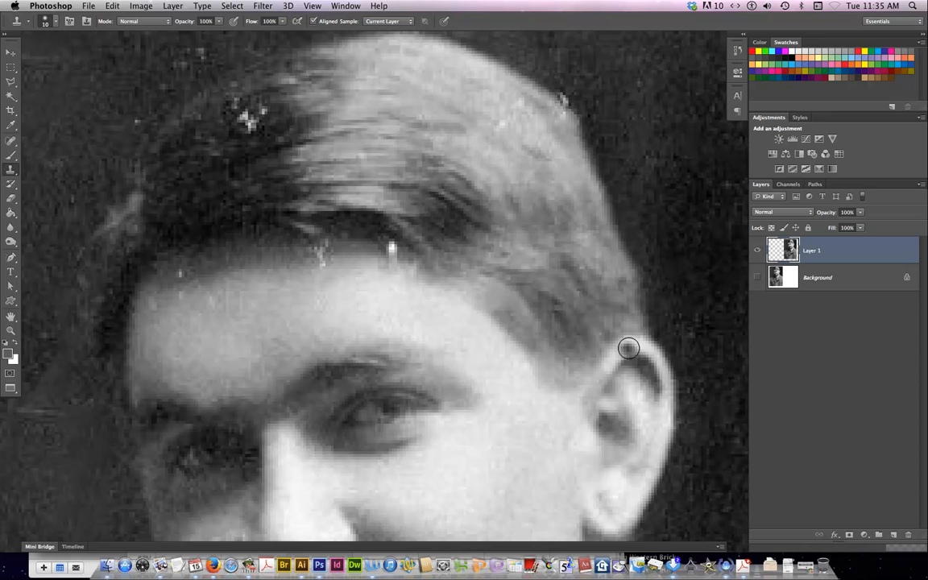
{"action": "scroll", "coordinate": [566, 219], "scroll_direction": "up", "scroll_amount": 5}
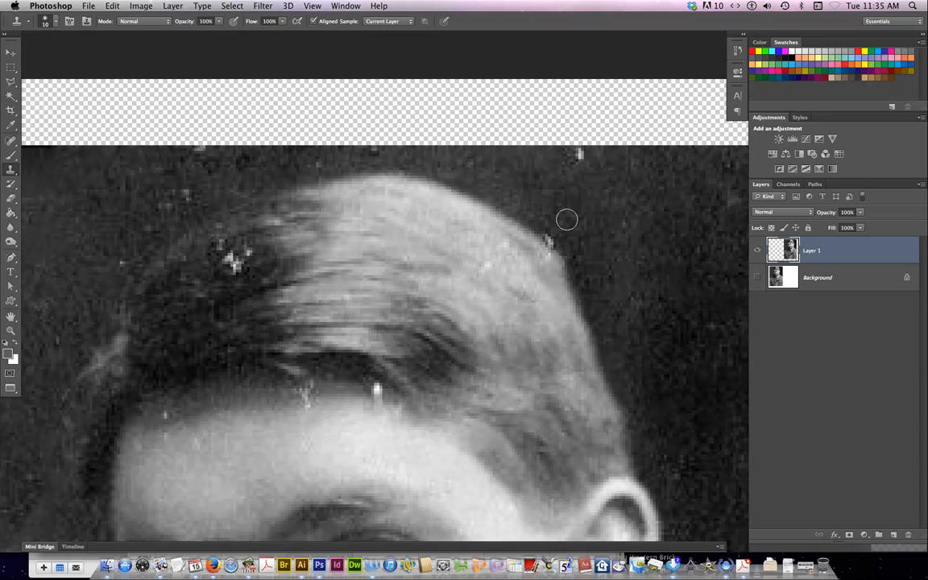
{"action": "key", "text": "bracketright"}
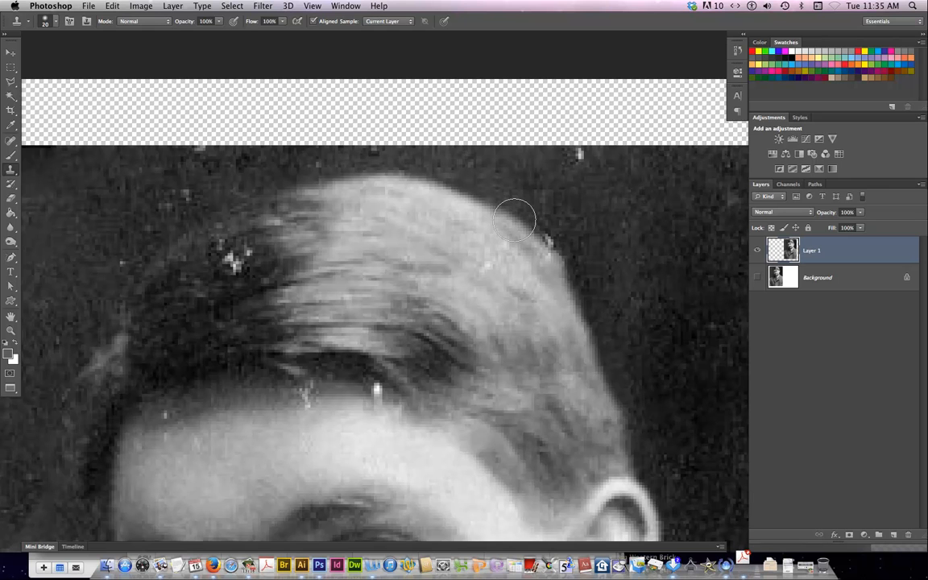
{"action": "left_click", "coordinate": [514, 220], "text": "alt"}
{"action": "left_click", "coordinate": [542, 240]}
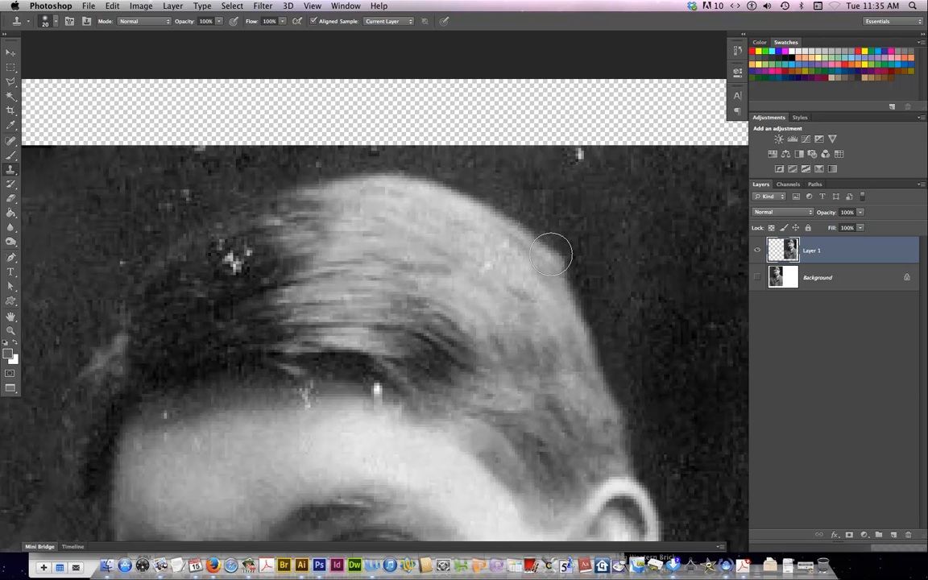
{"action": "left_click", "coordinate": [553, 254]}
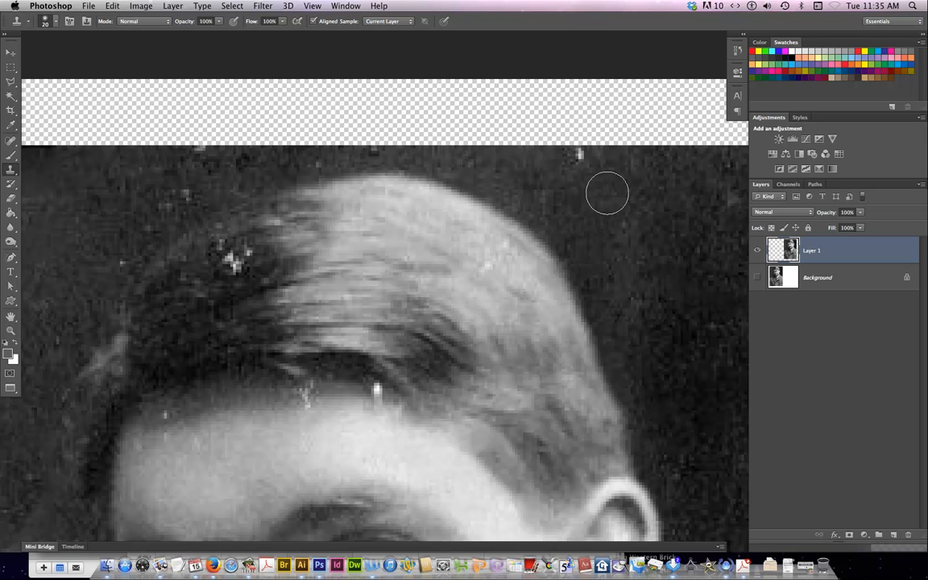
Clone clean backdrop over the white speck at the photo's top edge above the head, undoing the first stroke and painting it again
{"action": "left_click_drag", "start_coordinate": [575, 167], "coordinate": [578, 127]}
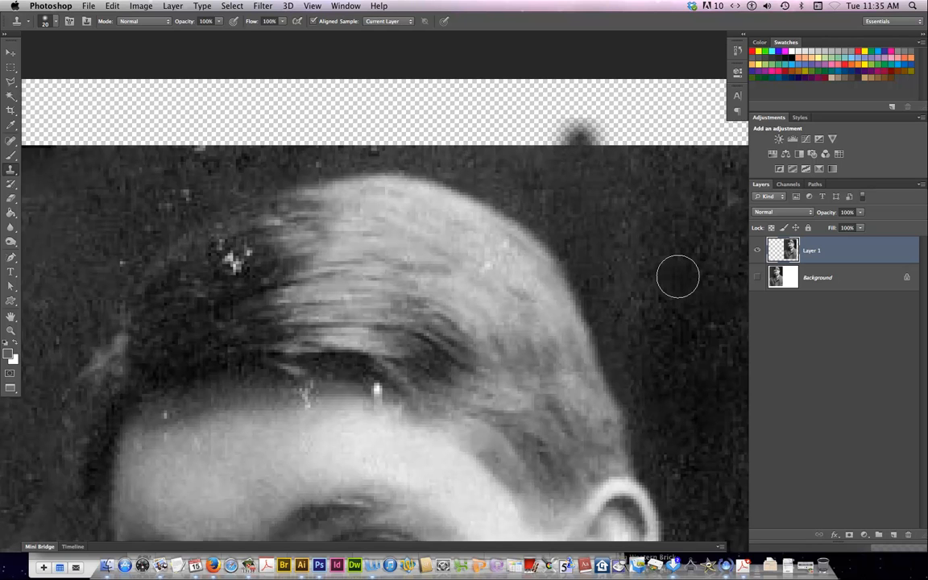
{"action": "key", "text": "super+z"}
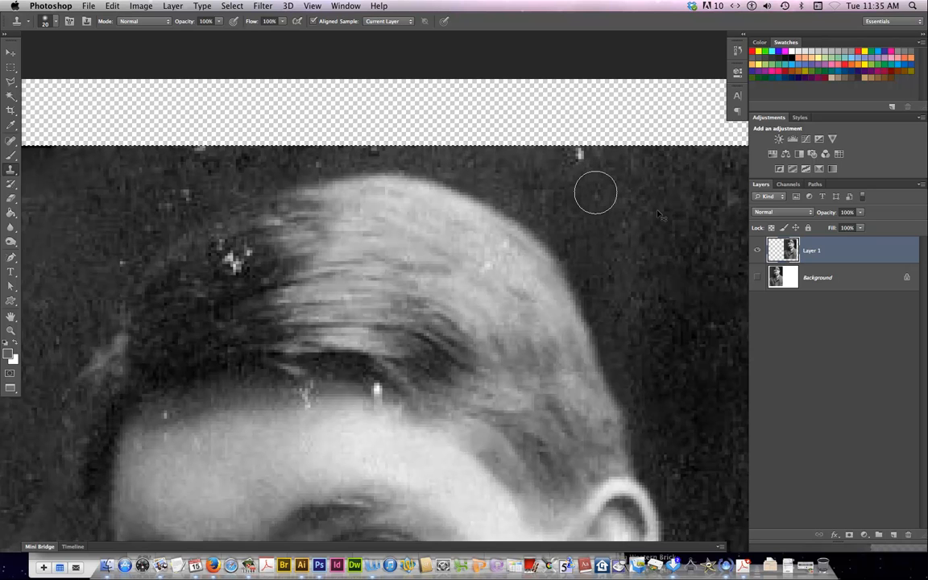
{"action": "left_click_drag", "start_coordinate": [595, 193], "coordinate": [577, 149]}
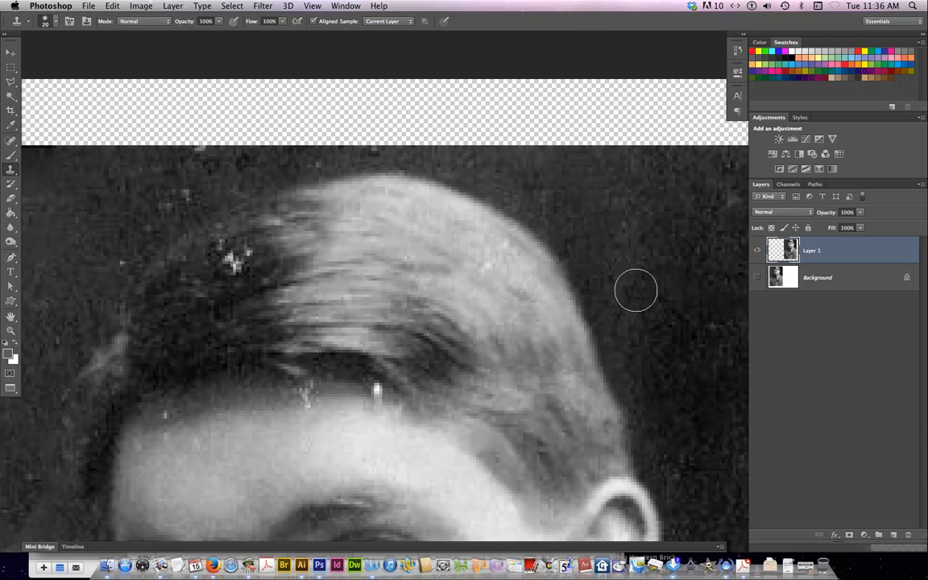
Spot-heal the white mark at the photo's upper-right corner and touch up the nearby backdrop in Content-Aware mode
{"action": "key", "text": "super+minus"}
{"action": "key", "text": "super+minus"}
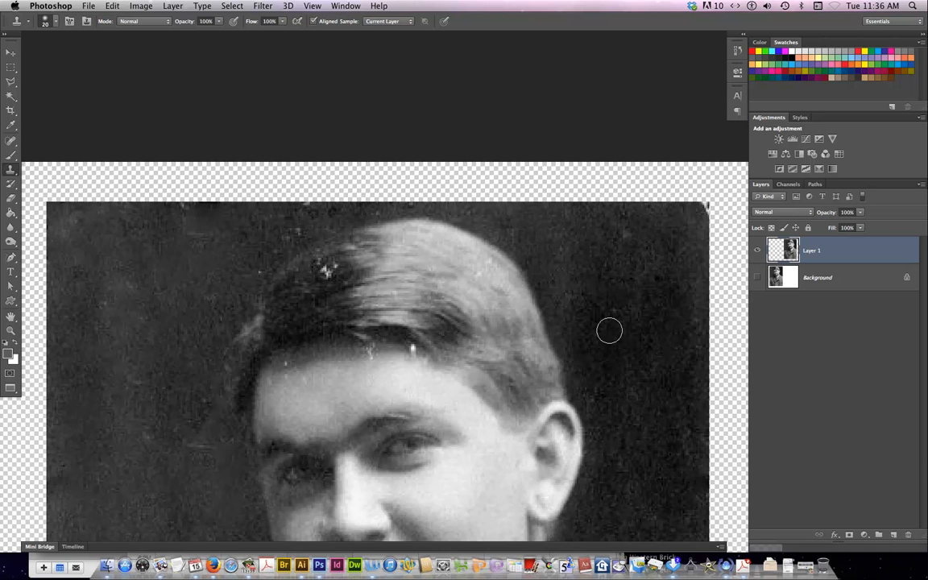
{"action": "left_click_drag", "start_coordinate": [524, 365], "coordinate": [478, 338]}
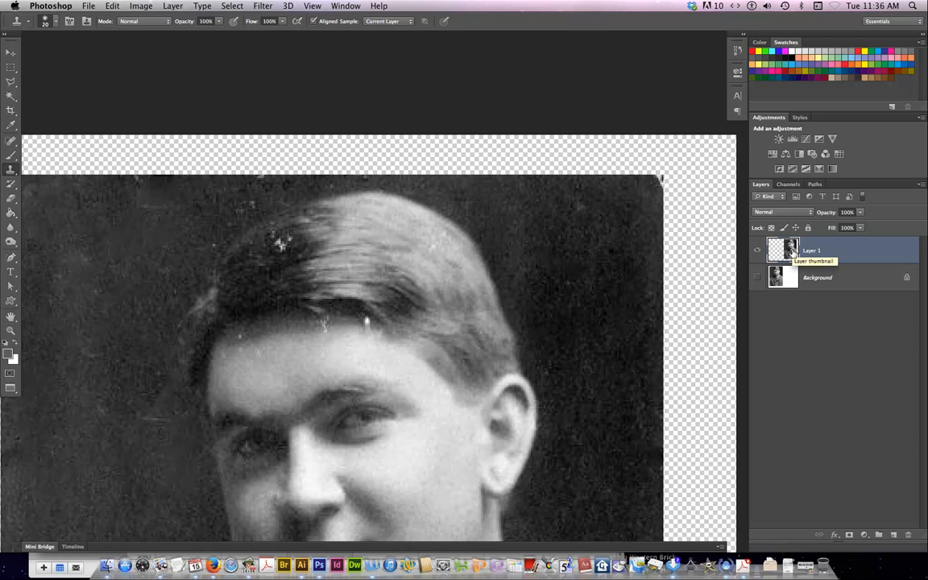
{"action": "left_click", "coordinate": [6, 141]}
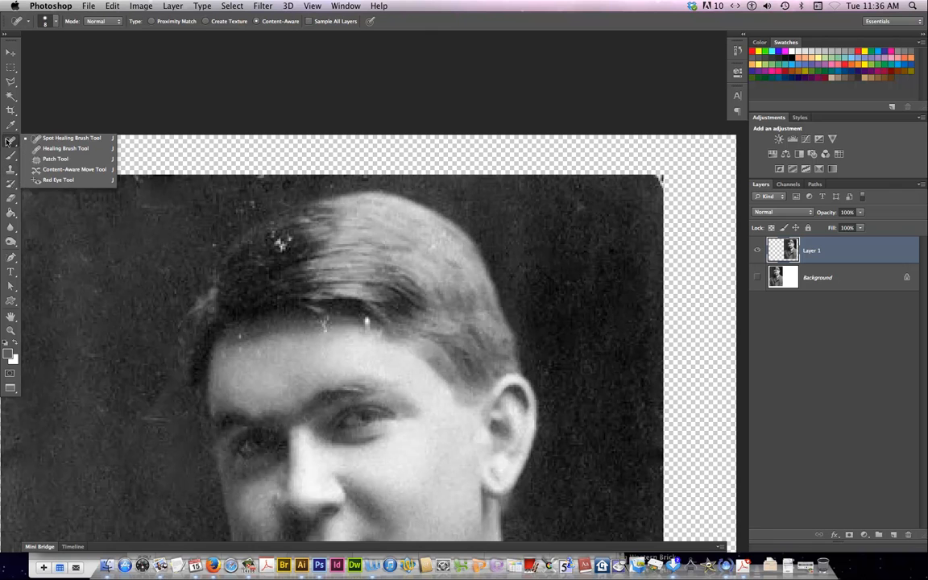
{"action": "left_click", "coordinate": [38, 138]}
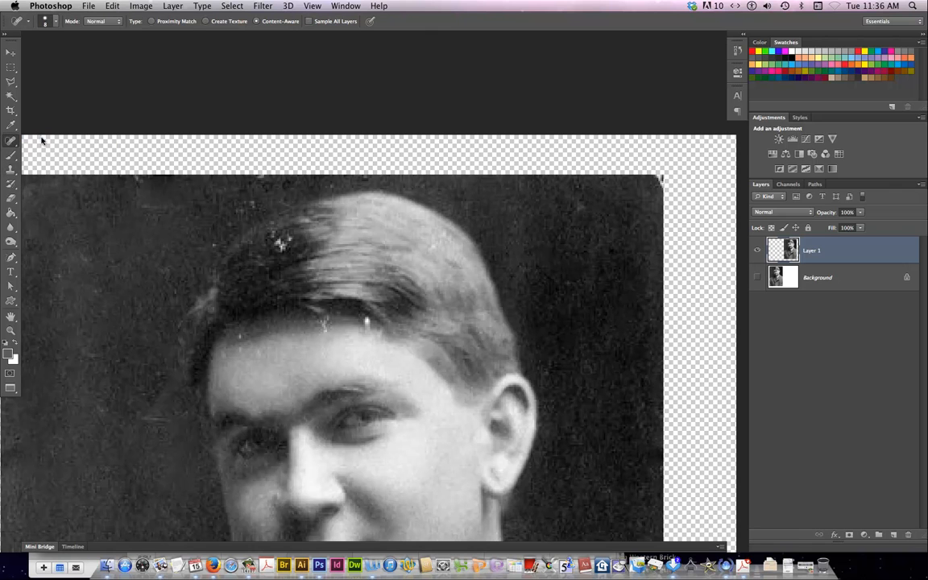
{"action": "left_click", "coordinate": [657, 180]}
{"action": "left_click_drag", "start_coordinate": [587, 193], "coordinate": [580, 201]}
Cover the white damage on the tie with the Clone Stamp at brush size 20, sampling the clean pattern lower on the tie
{"action": "key", "text": "super+minus"}
{"action": "mouse_move", "coordinate": [441, 424]}
{"action": "left_mouse_down"}
{"action": "mouse_move", "coordinate": [440, 373]}
{"action": "mouse_move", "coordinate": [466, 271]}
{"action": "left_mouse_up"}
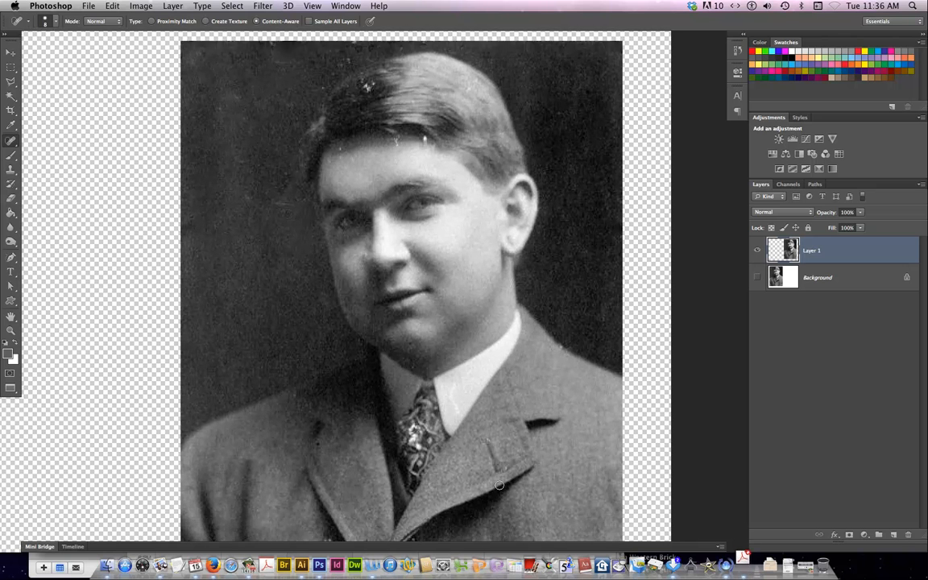
{"action": "scroll", "coordinate": [499, 484], "scroll_direction": "down", "scroll_amount": 3}
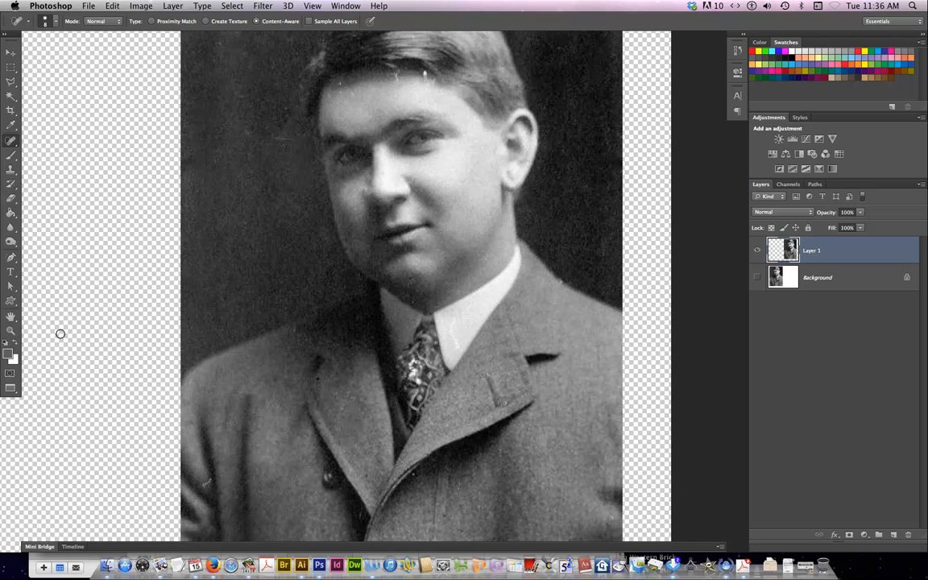
{"action": "left_click", "coordinate": [10, 331]}
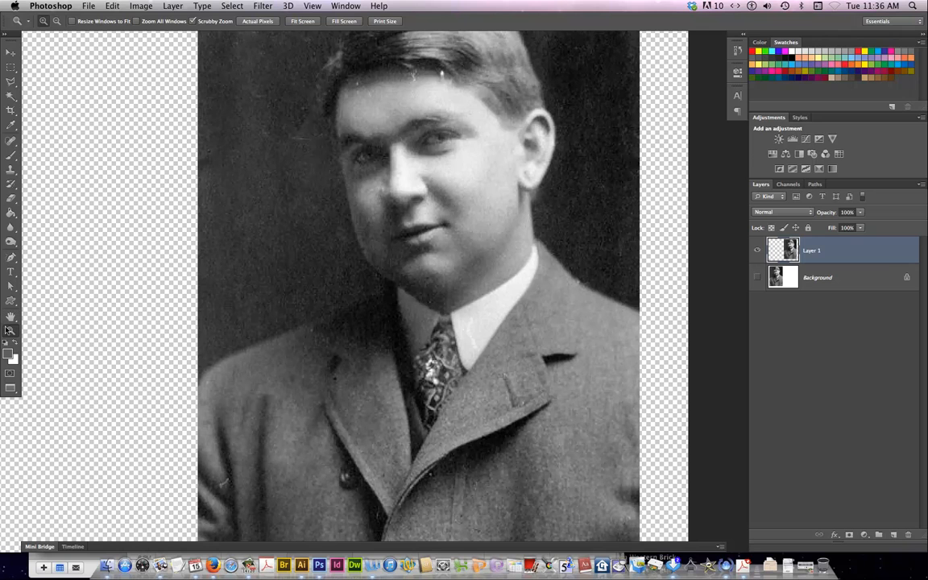
{"action": "left_click_drag", "start_coordinate": [429, 370], "coordinate": [469, 471]}
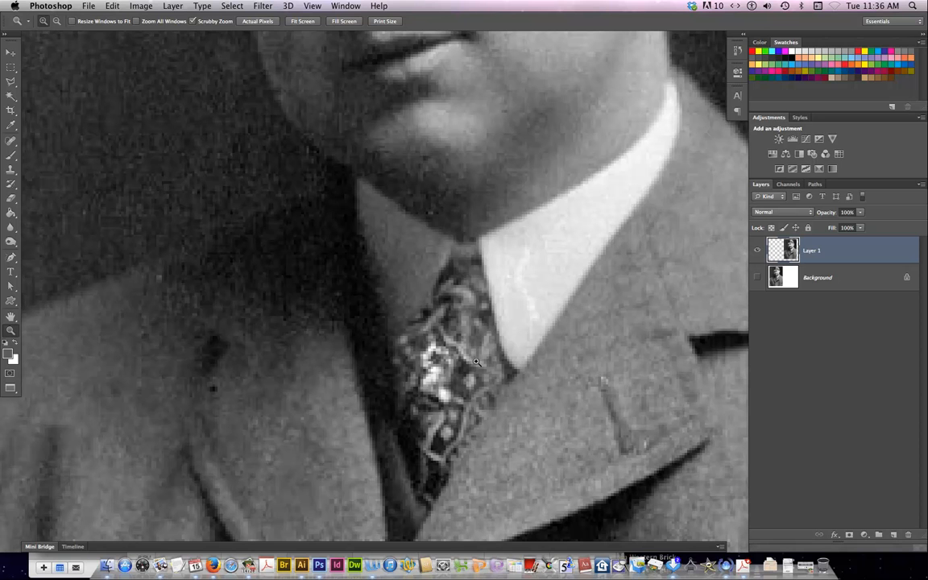
{"action": "left_click", "coordinate": [12, 170]}
{"action": "left_click", "coordinate": [65, 167]}
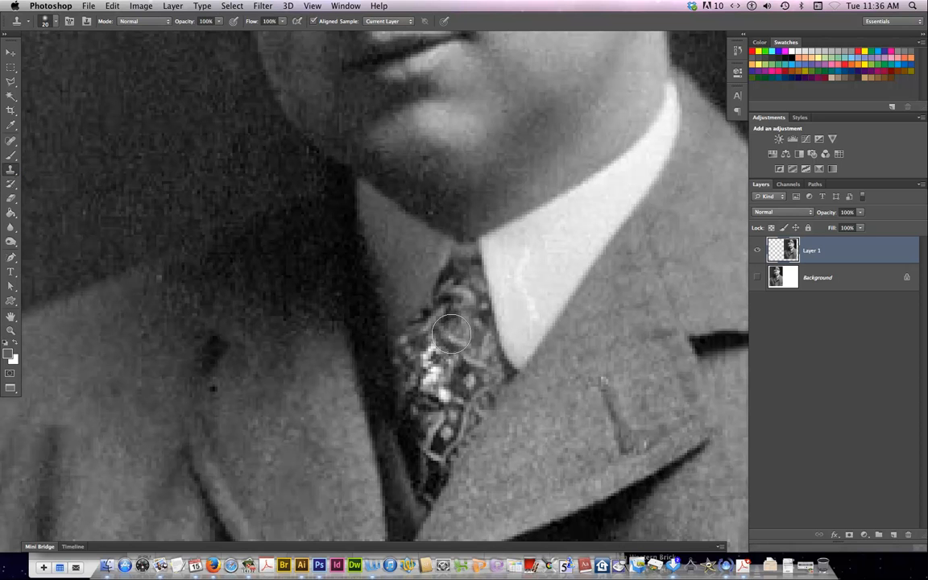
{"action": "left_click", "coordinate": [425, 447], "text": "alt"}
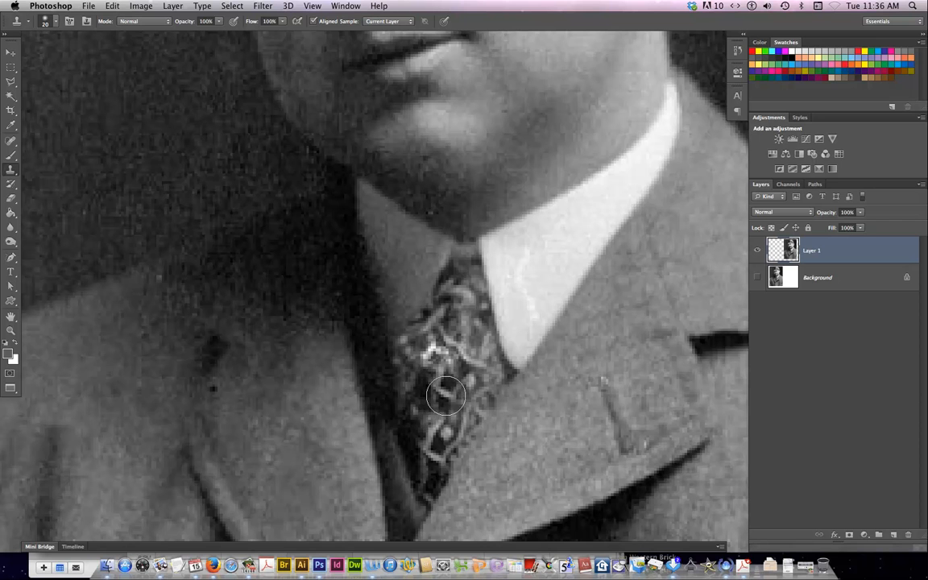
{"action": "left_click", "coordinate": [432, 383]}
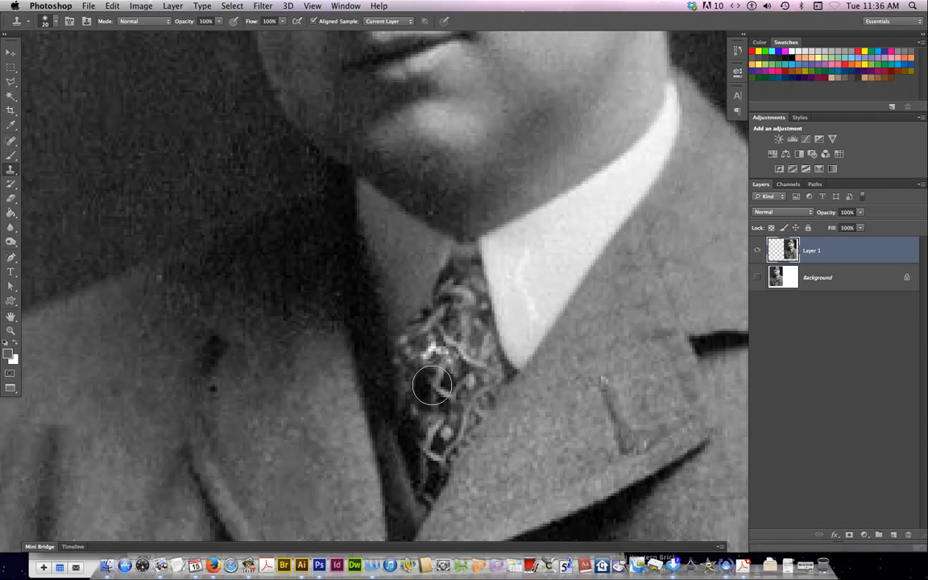
{"action": "left_click", "coordinate": [429, 437], "text": "alt"}
{"action": "left_click", "coordinate": [442, 362]}
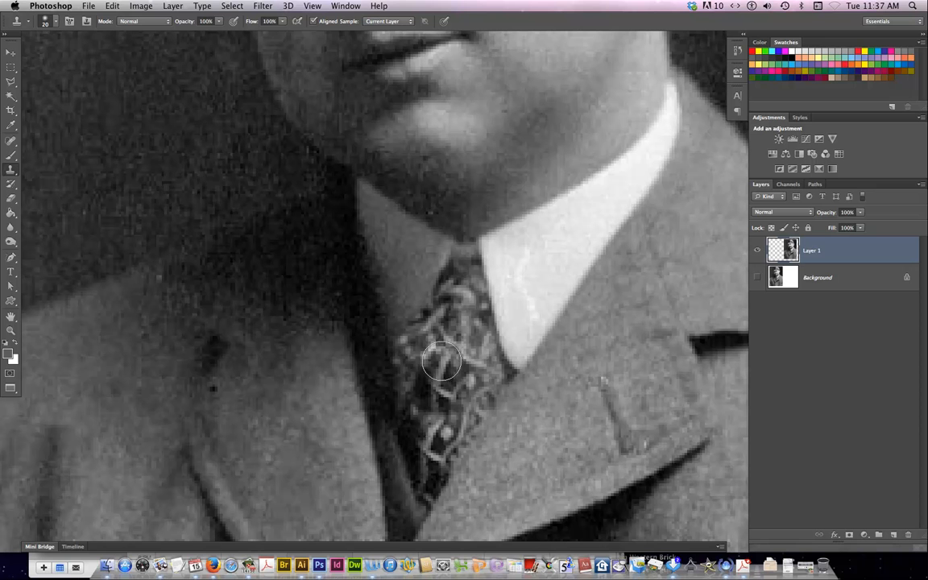
{"action": "left_click", "coordinate": [439, 356]}
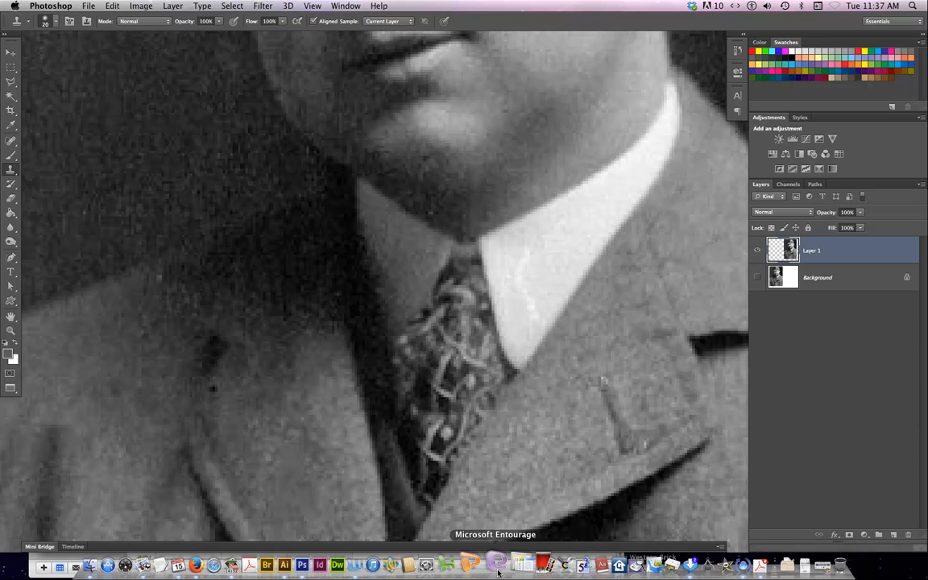
{"action": "key", "text": "super+minus"}
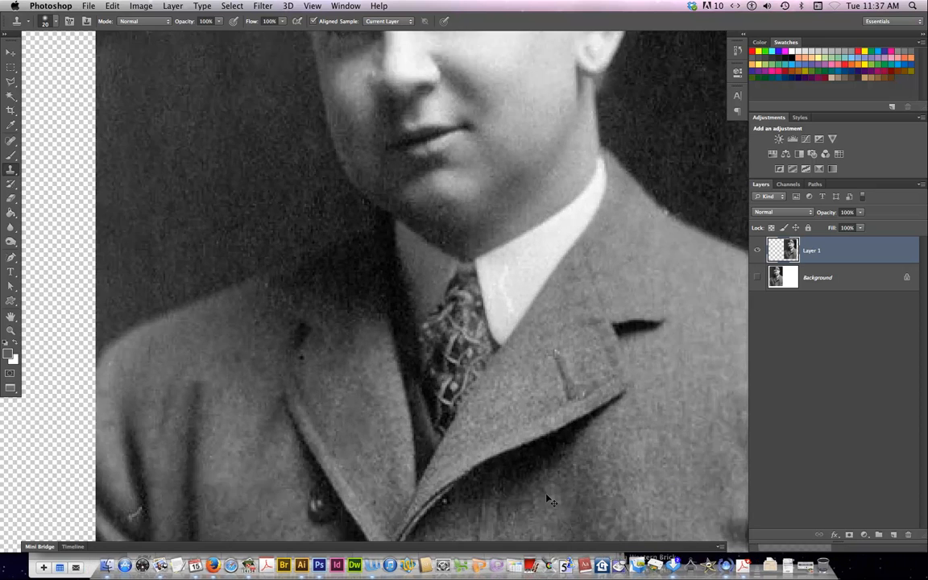
{"action": "key", "text": "super+minus"}
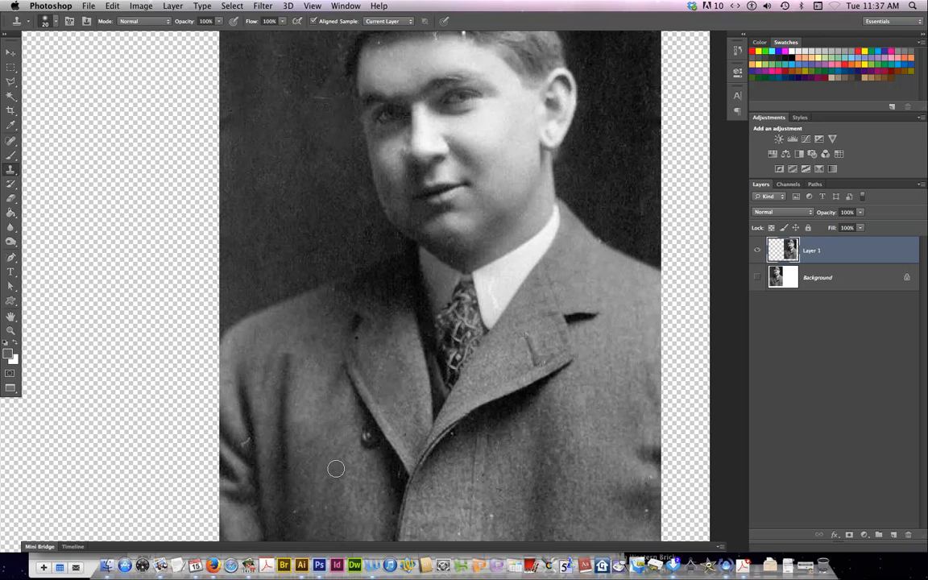
{"action": "scroll", "coordinate": [336, 467], "scroll_direction": "down", "scroll_amount": 3}
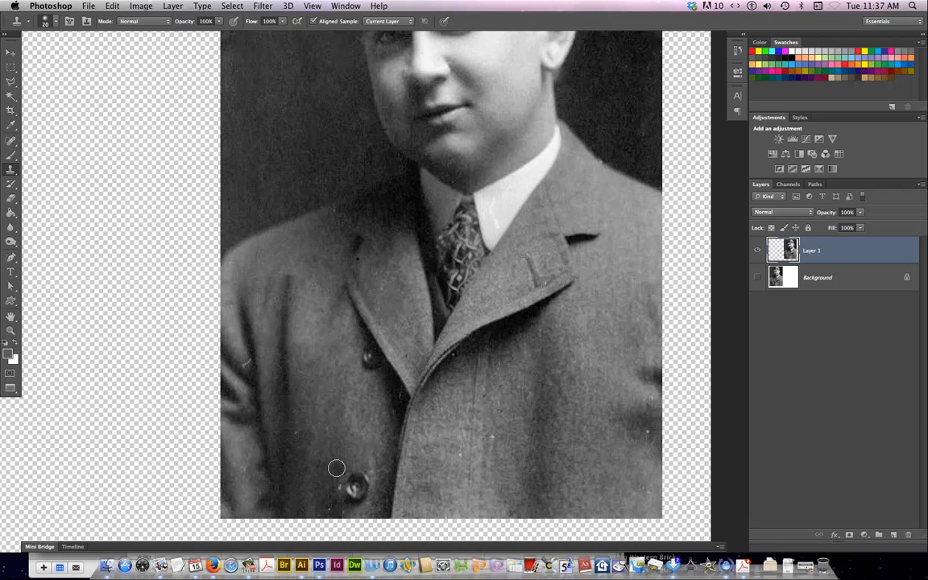
{"action": "scroll", "coordinate": [368, 395], "scroll_direction": "up", "scroll_amount": 2}
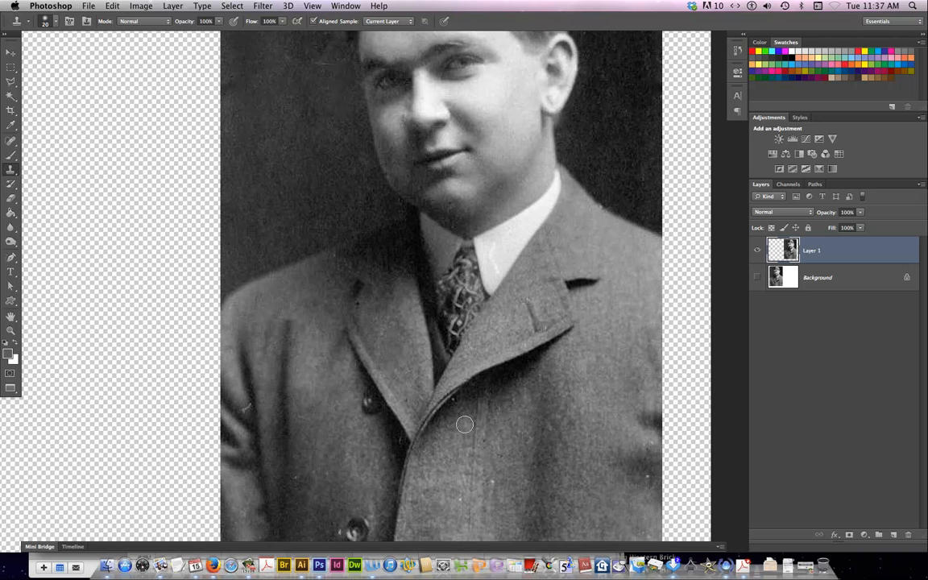